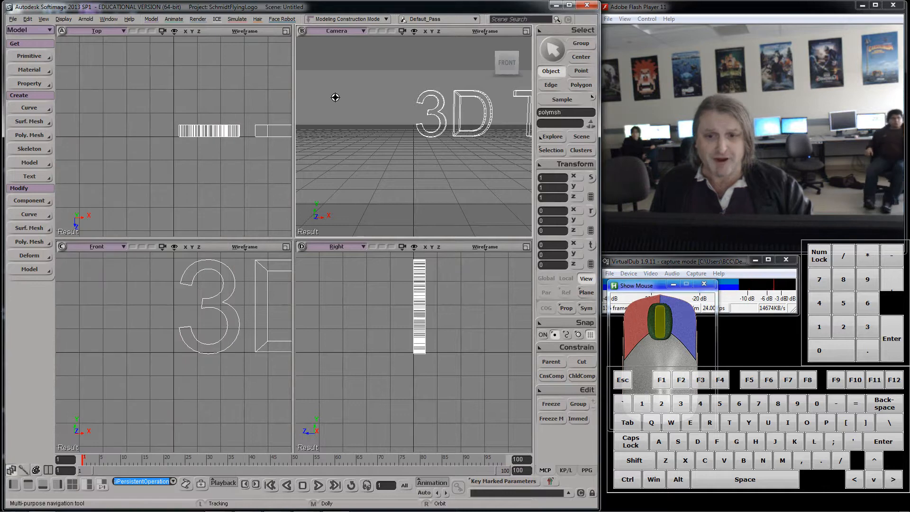
pyautogui.press('a')
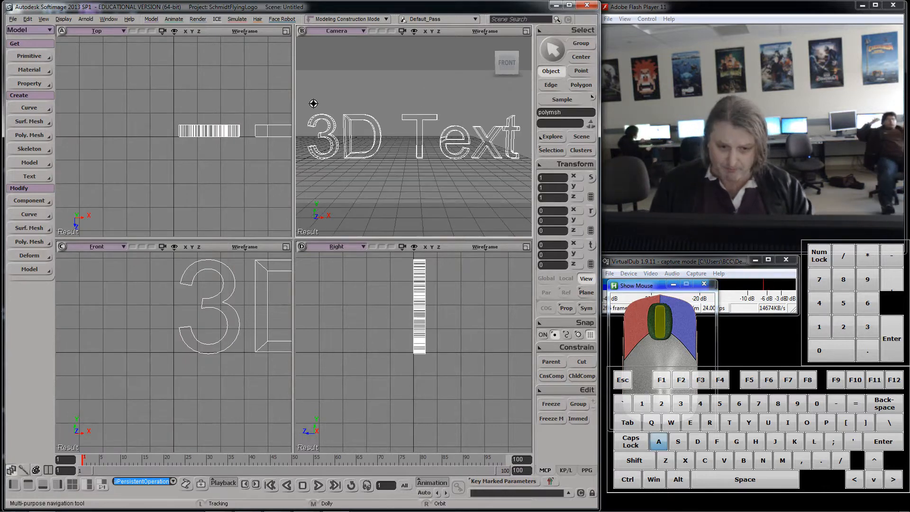
pyautogui.press('a')
pyautogui.press('a')
pyautogui.press('a')
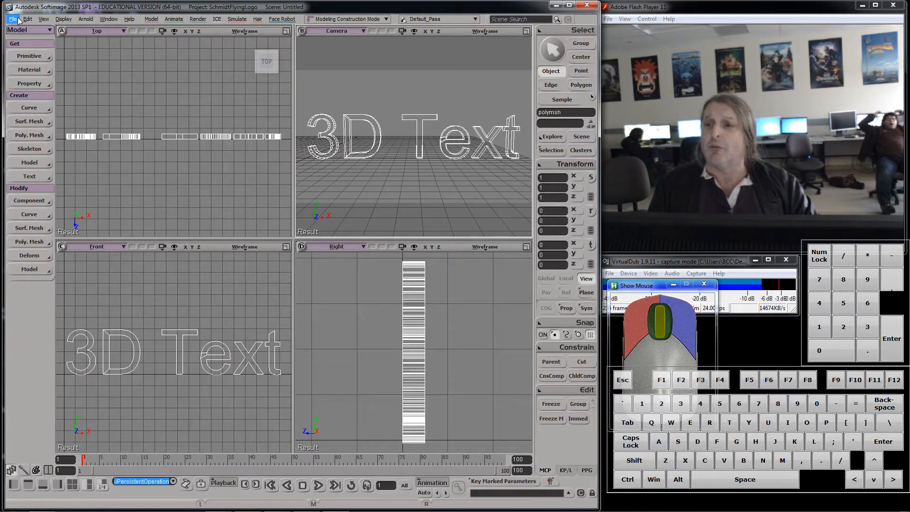
pyautogui.click(13, 19)
pyautogui.click(27, 19)
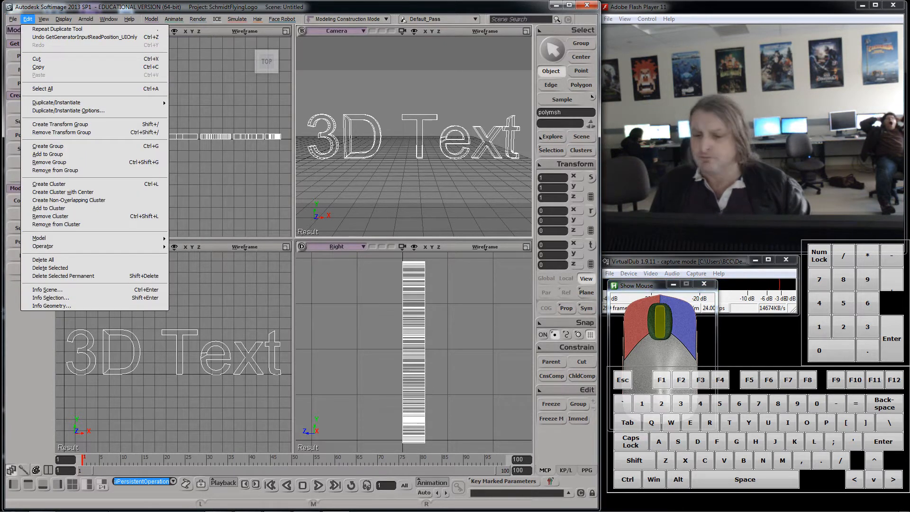
# Step: Switch to the web browser and search Google for universal flying logos
pyautogui.moveTo(158, 510)
pyautogui.click(102, 503)
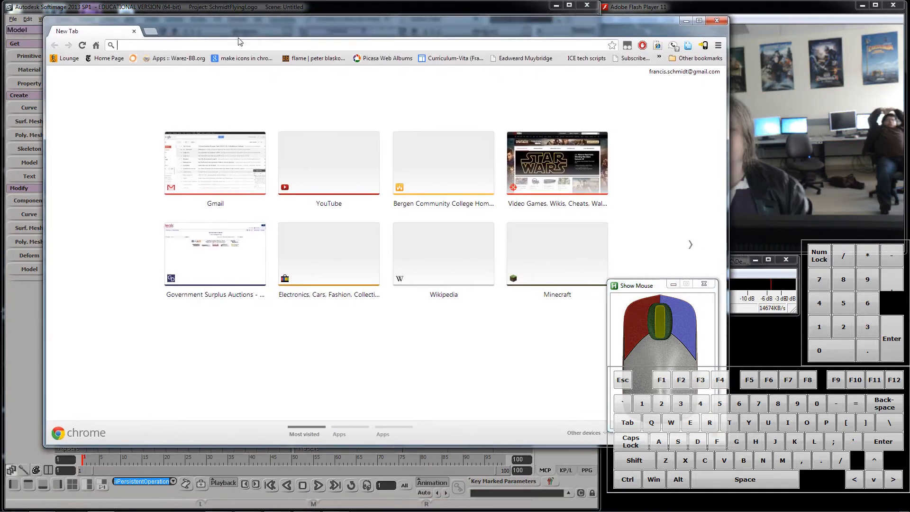
pyautogui.write('yo')
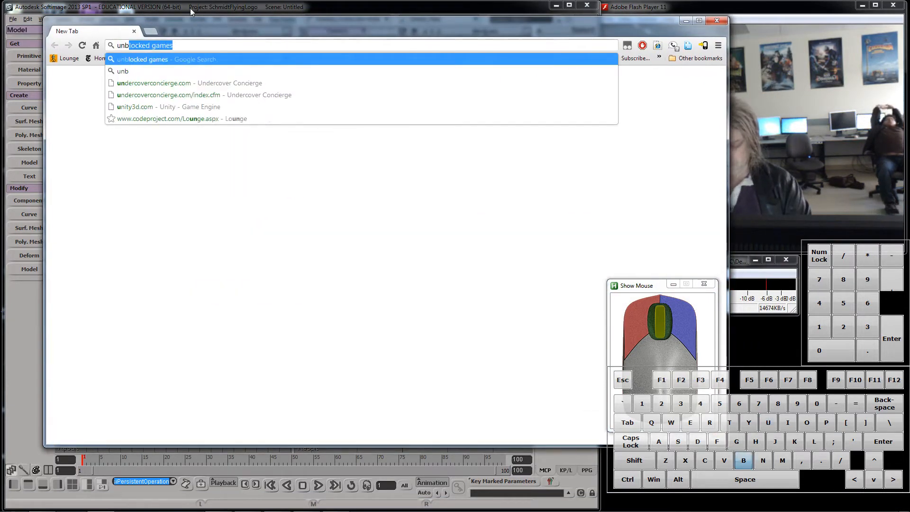
pyautogui.press('BackSpace')
pyautogui.press('BackSpace')
pyautogui.press('BackSpace')
pyautogui.write('unive4r')
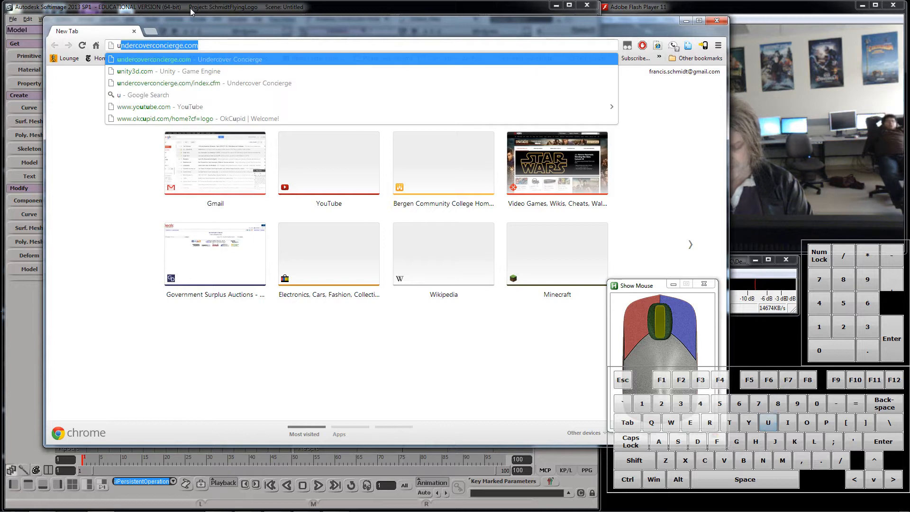
pyautogui.press('BackSpace')
pyautogui.press('BackSpace')
pyautogui.press('BackSpace')
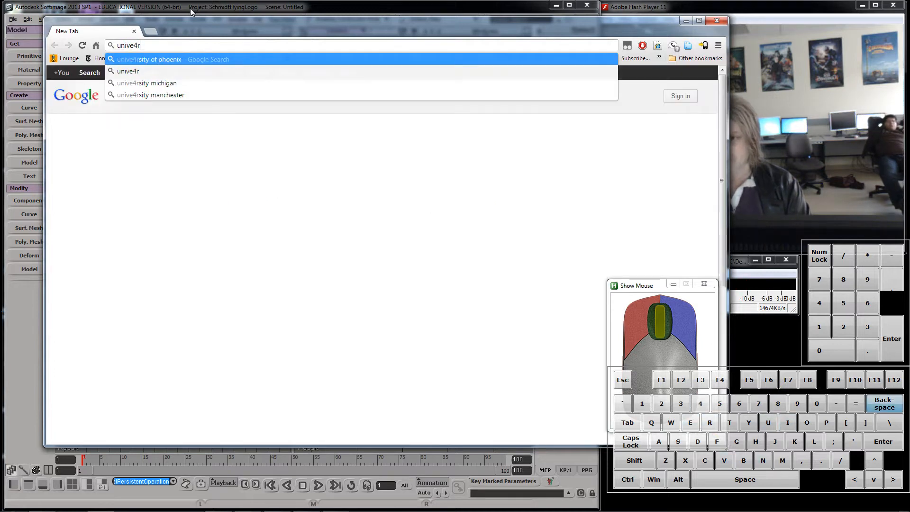
pyautogui.write('rsal')
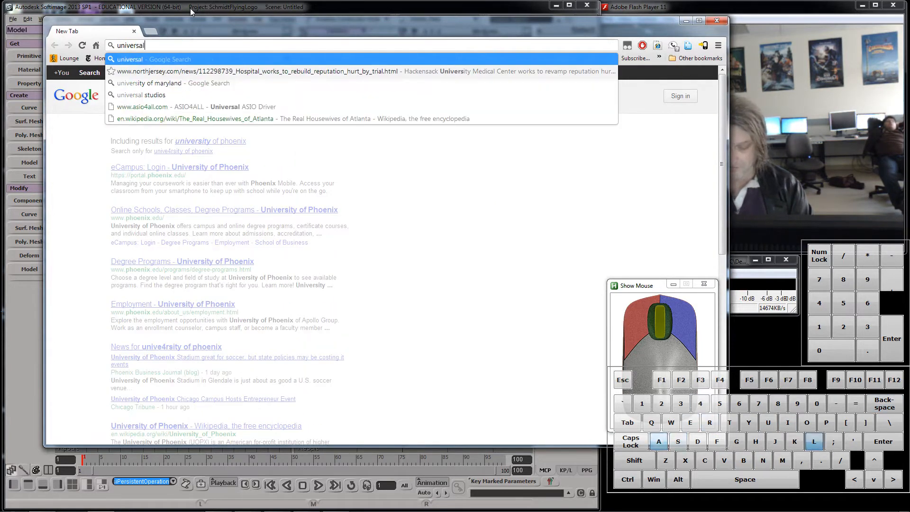
pyautogui.write(' flying logos')
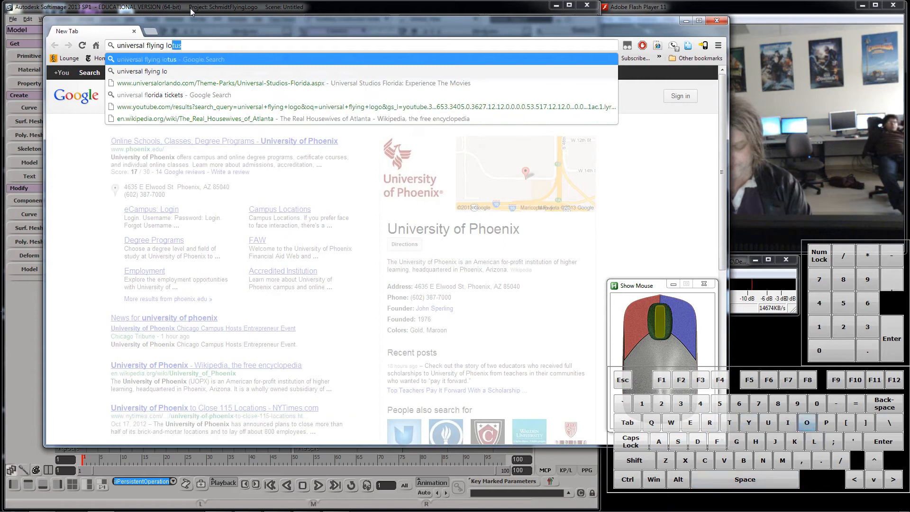
pyautogui.press('Return')
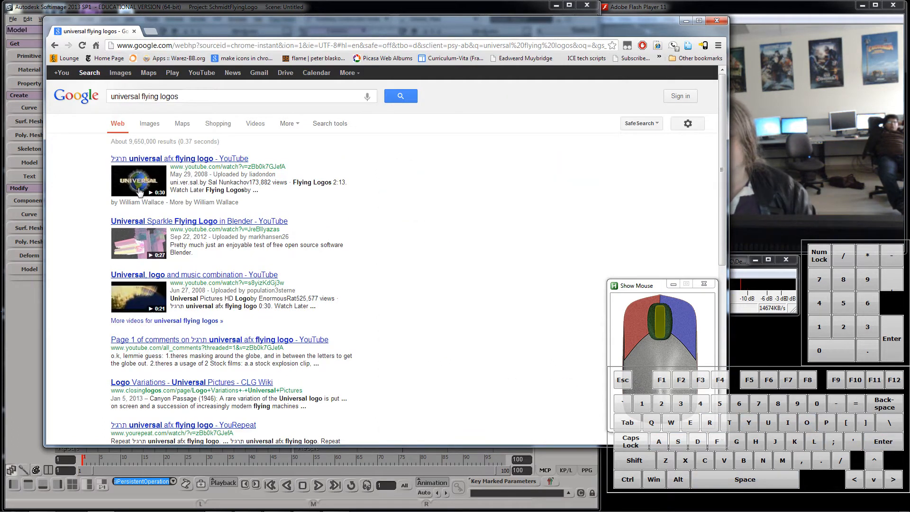
# Step: Play the universal afx flying logo video as a reference, pause it and minimize the browser
pyautogui.click(140, 190)
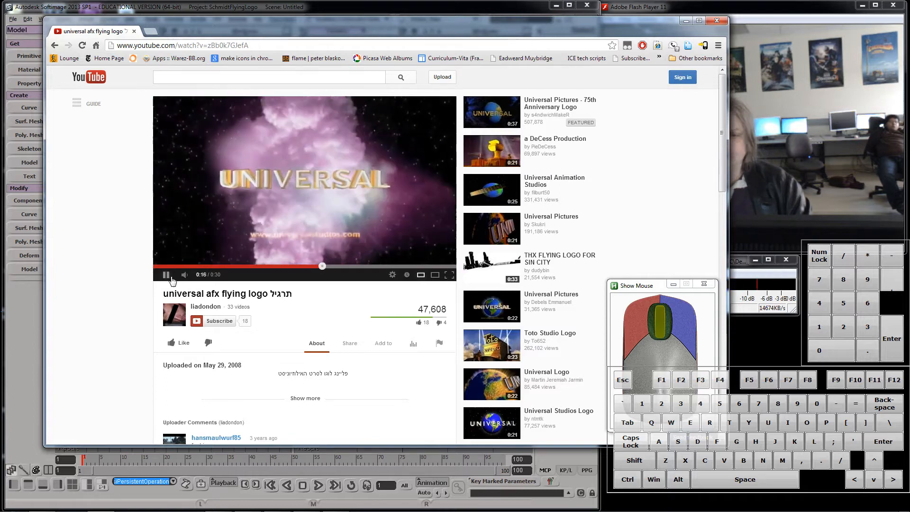
pyautogui.press('space')
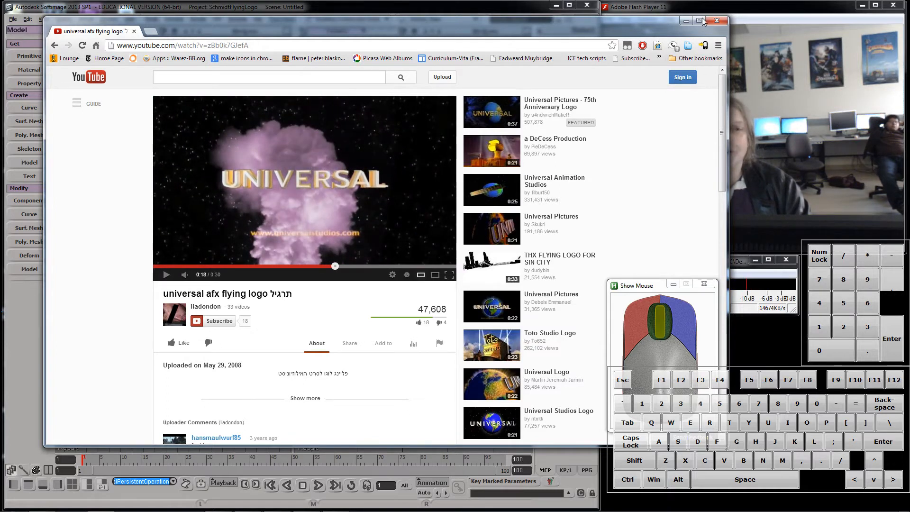
pyautogui.click(685, 20)
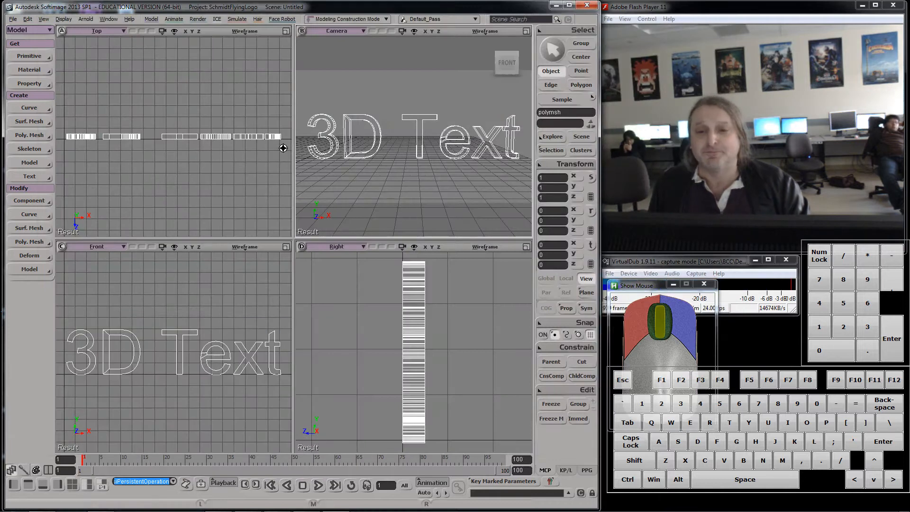
# Step: Open the scene named 1 from the project's Scenes folder without saving the current scene
pyautogui.click(13, 19)
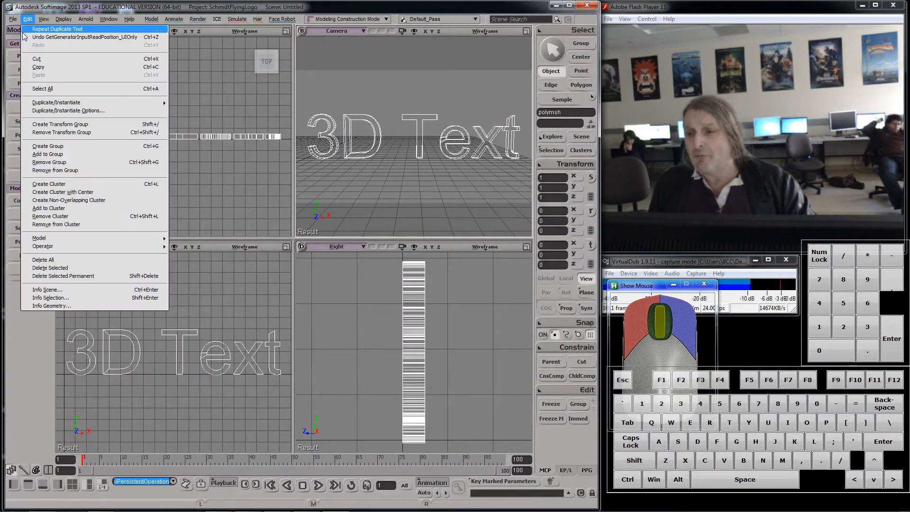
pyautogui.click(26, 37)
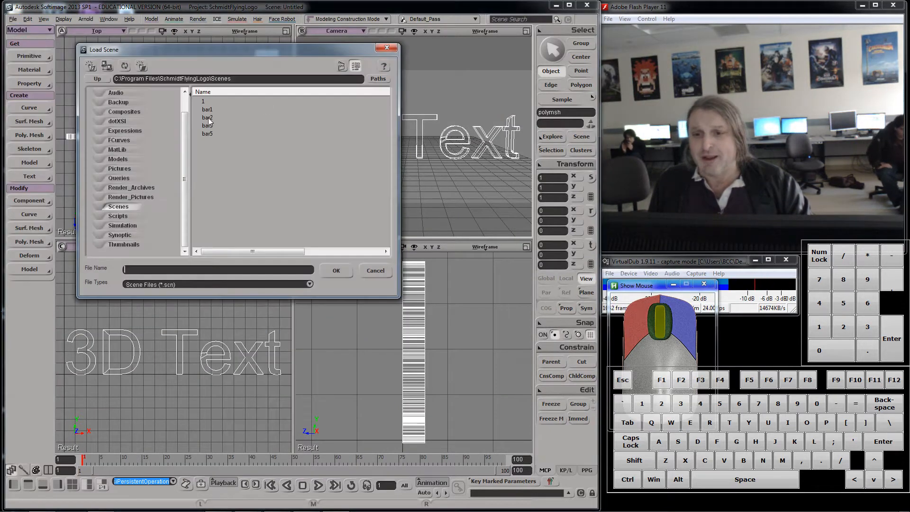
pyautogui.click(204, 102)
pyautogui.click(335, 269)
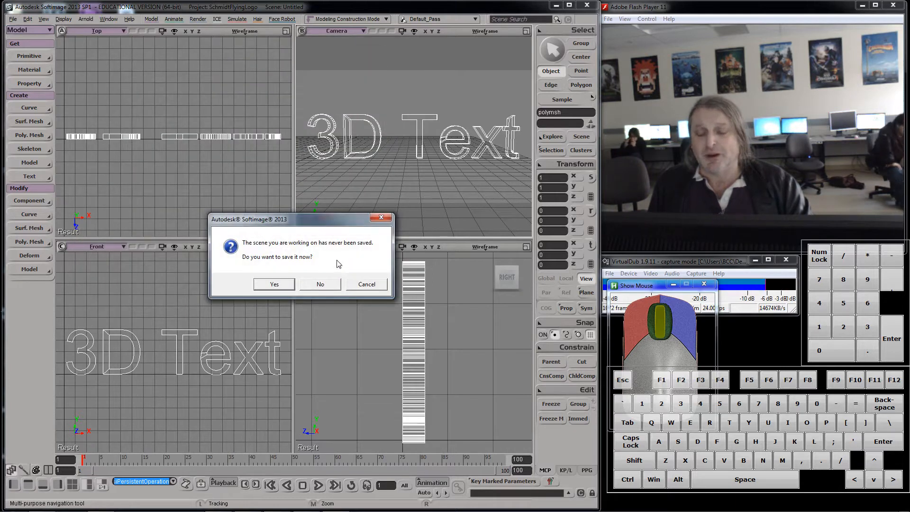
pyautogui.click(306, 278)
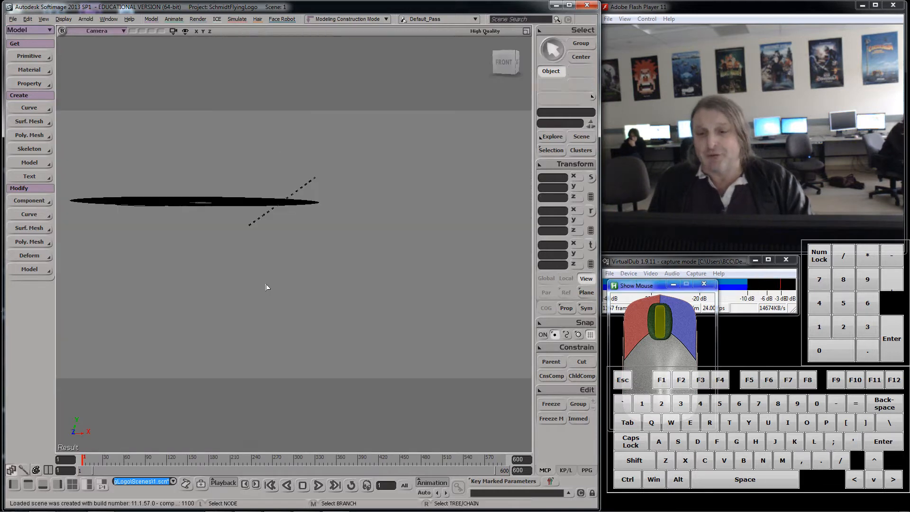
# Step: Start a new scene without saving the opened one
pyautogui.moveTo(90, 458); pyautogui.dragTo(42, 284)
pyautogui.click(12, 20)
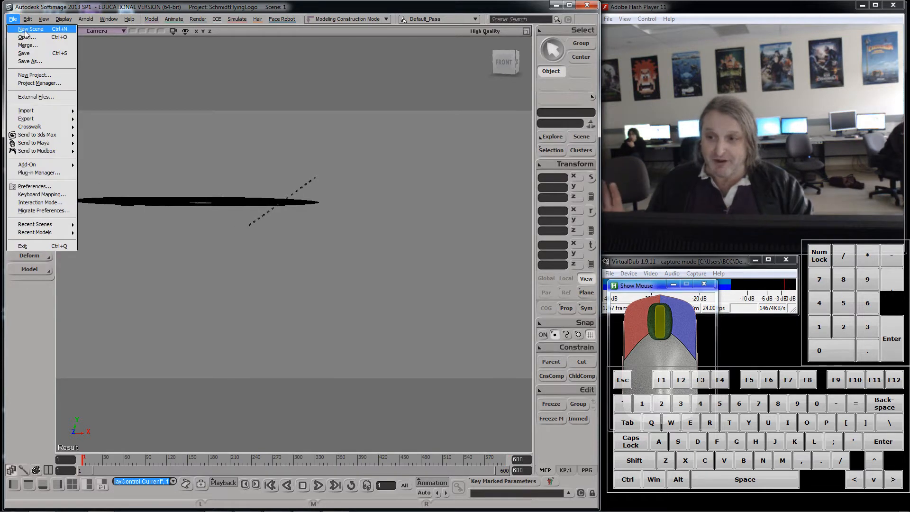
pyautogui.click(23, 29)
pyautogui.click(318, 282)
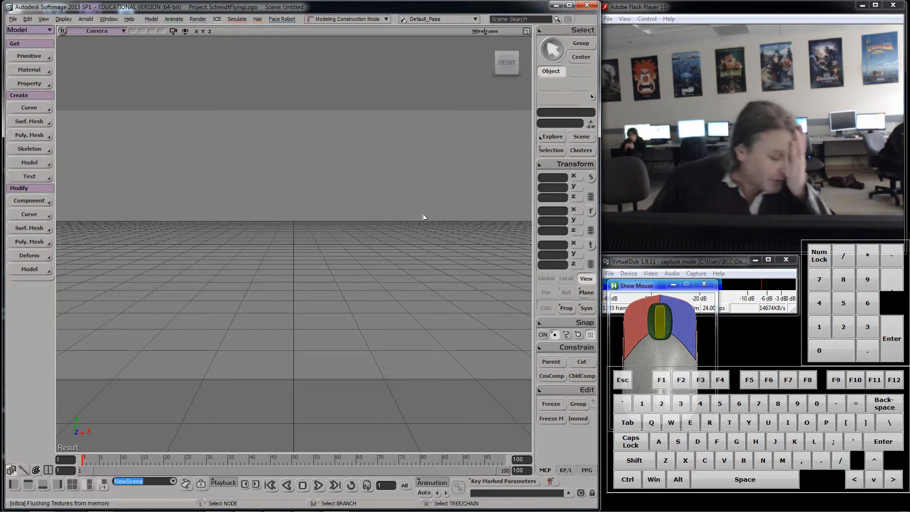
# Step: Switch to the browser, rewind the reference video to its start, and minimize it again
pyautogui.moveTo(307, 493)
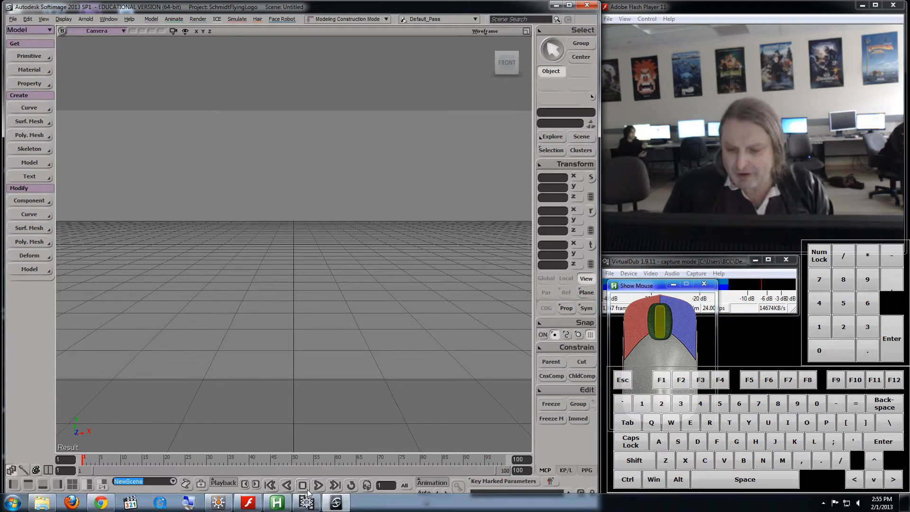
pyautogui.click(102, 503)
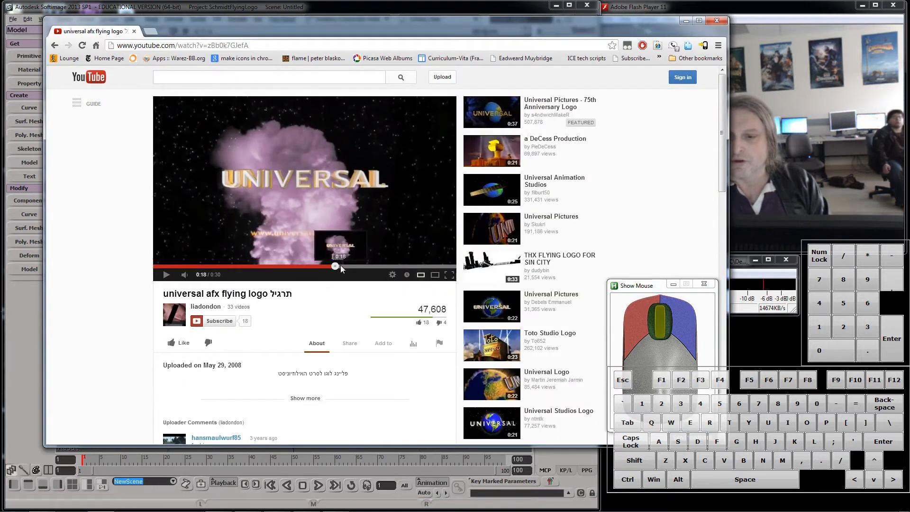
pyautogui.moveTo(335, 266); pyautogui.dragTo(399, 274)
pyautogui.moveTo(126, 268); pyautogui.dragTo(125, 267)
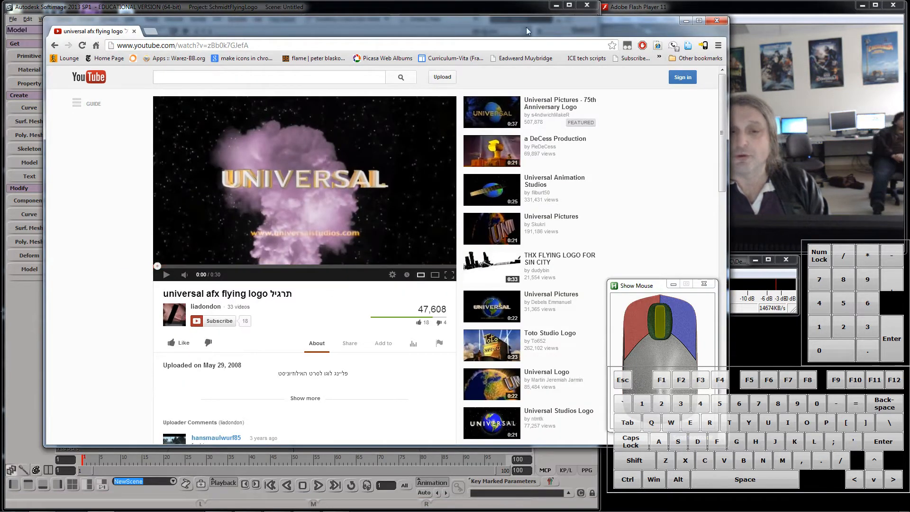
pyautogui.click(684, 21)
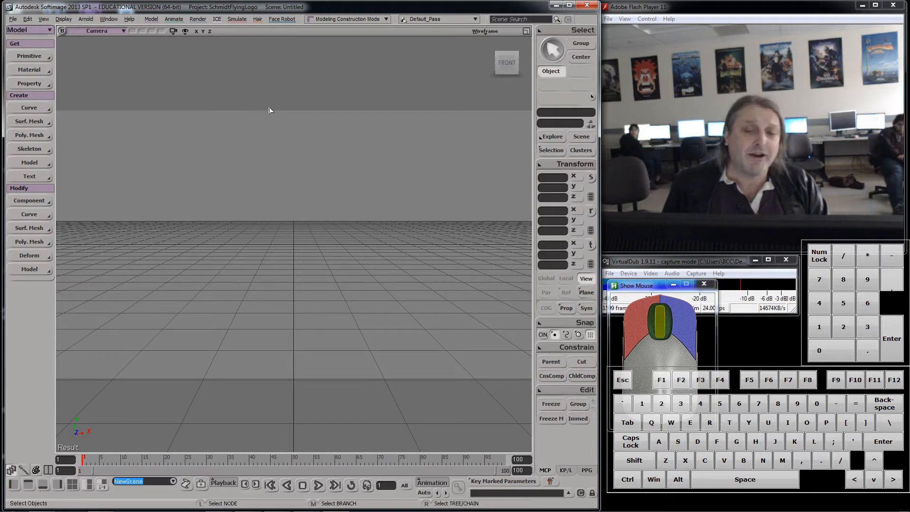
# Step: Set the timeline's end frame to 900
pyautogui.click(518, 459)
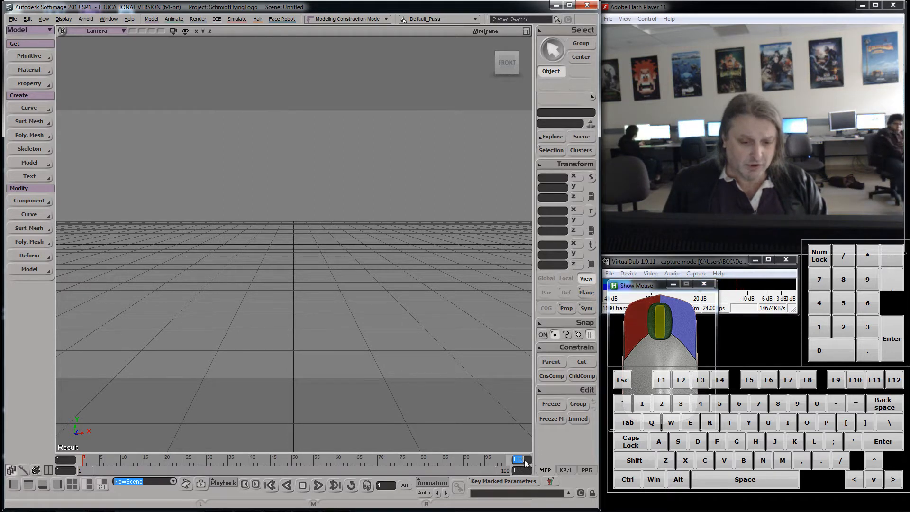
pyautogui.write('90')
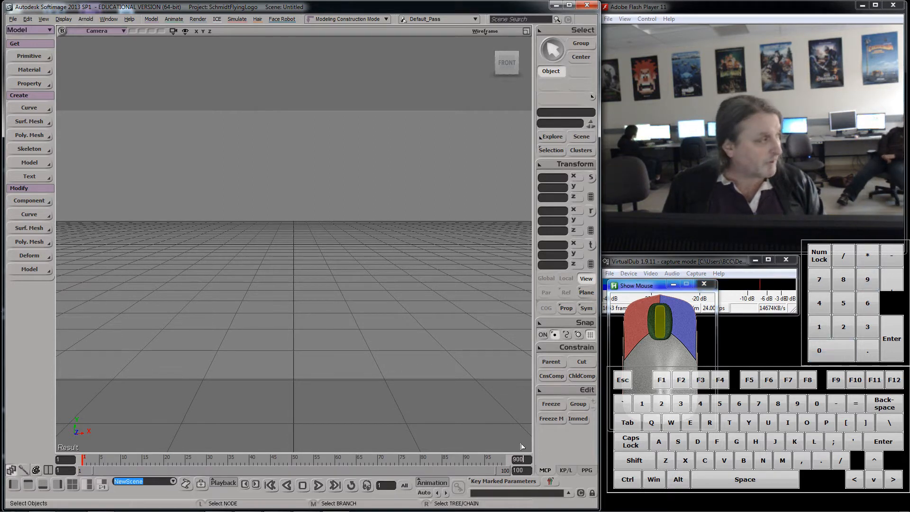
pyautogui.press('Return')
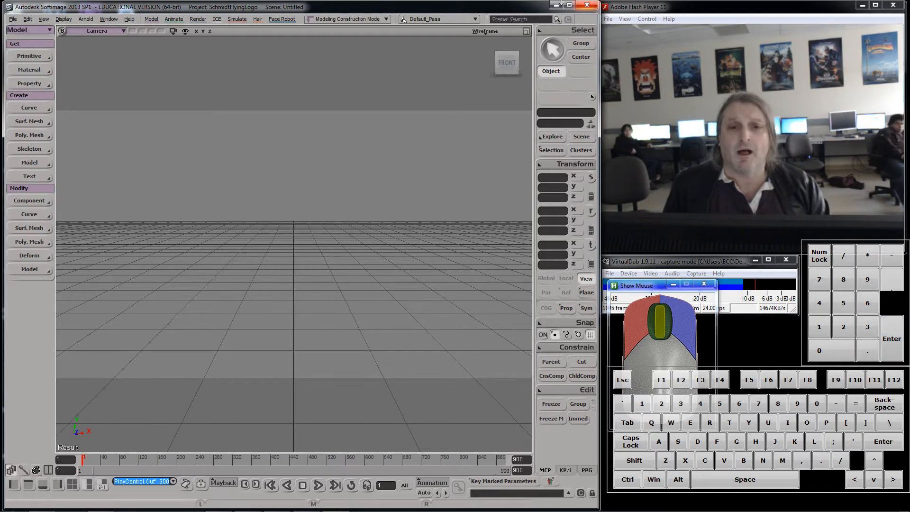
# Step: Return to the four-viewport layout and create 3D Text as a planar mesh
pyautogui.click(527, 31)
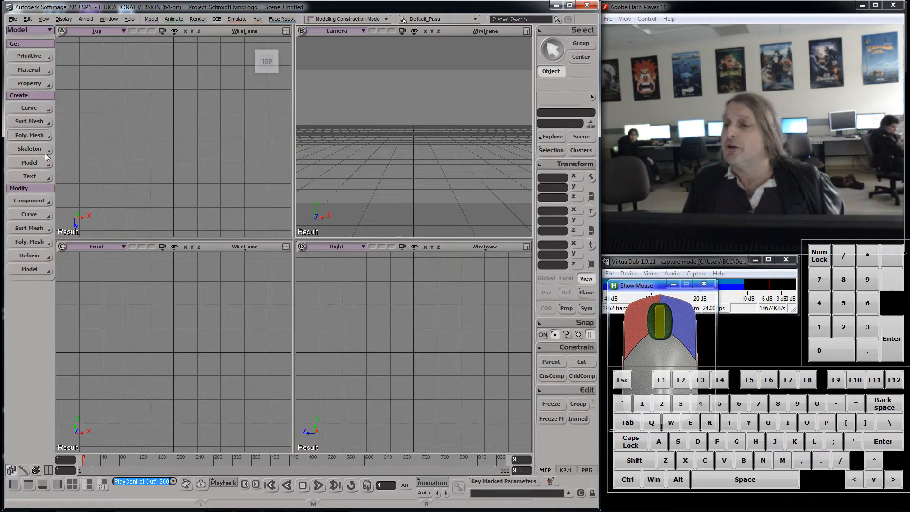
pyautogui.click(34, 178)
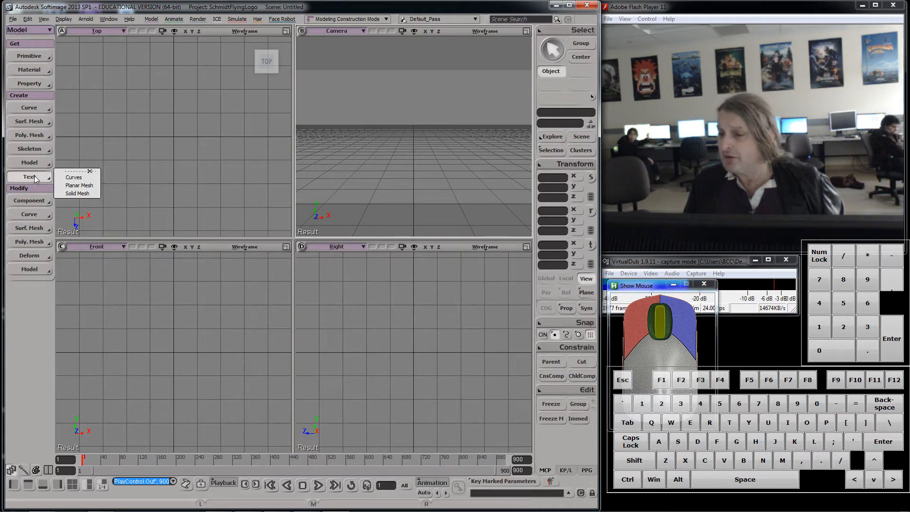
pyautogui.click(87, 194)
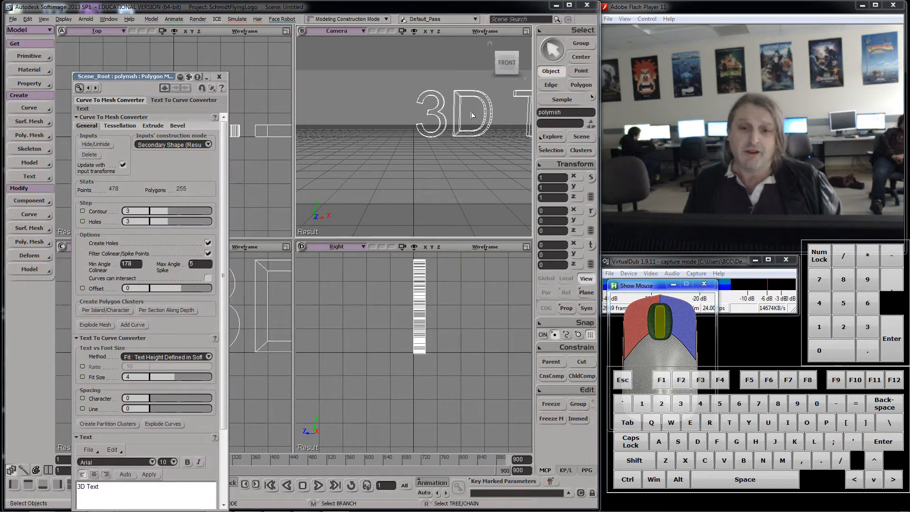
# Step: Rearrange the text's property editor and open the Schematic view, positioning and resizing it beside the viewports
pyautogui.moveTo(126, 81); pyautogui.dragTo(103, 55)
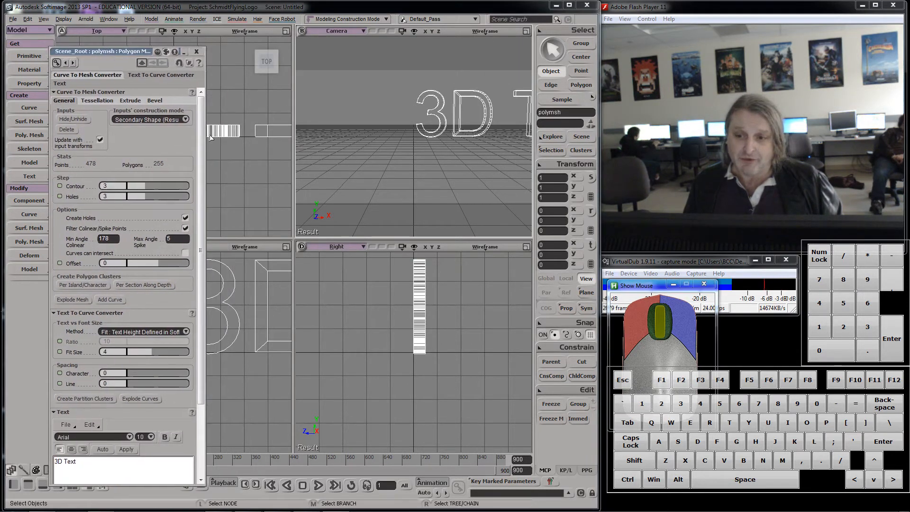
pyautogui.moveTo(204, 131); pyautogui.dragTo(241, 132)
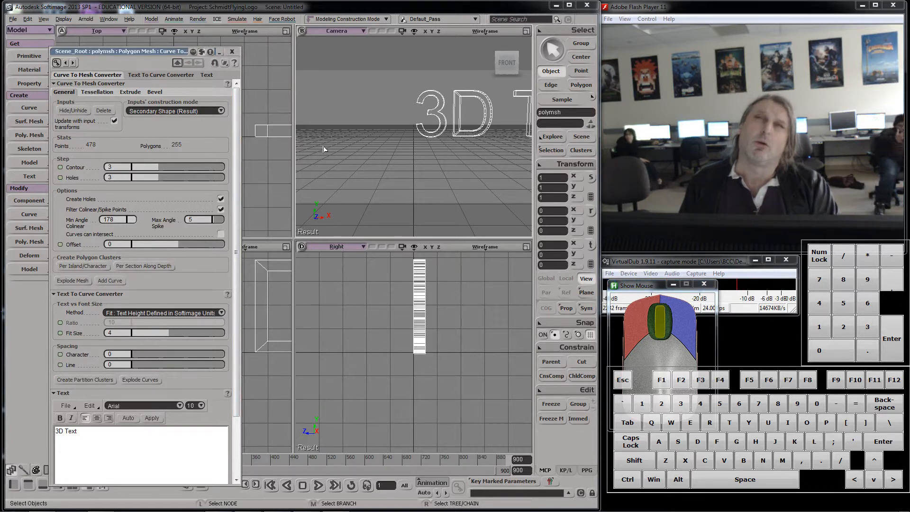
pyautogui.press('9')
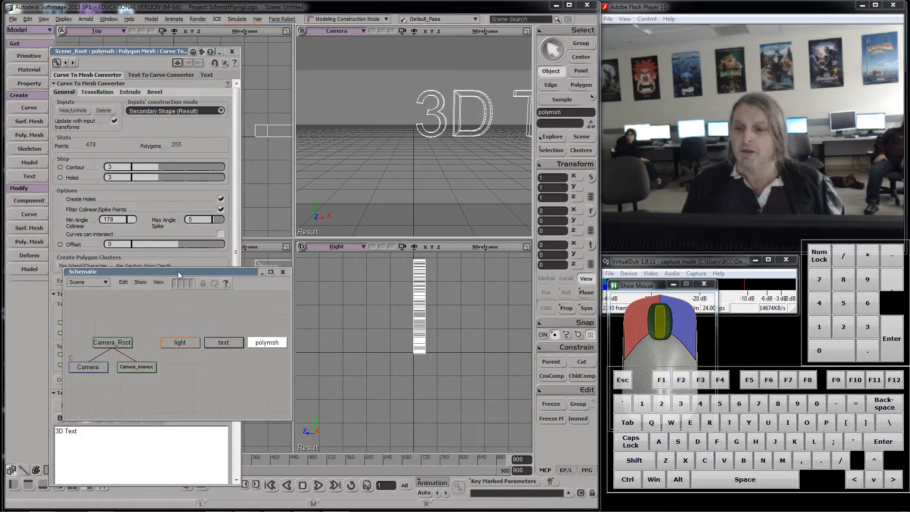
pyautogui.moveTo(178, 271); pyautogui.dragTo(378, 116)
pyautogui.moveTo(492, 203); pyautogui.dragTo(593, 202)
pyautogui.moveTo(434, 117); pyautogui.dragTo(401, 195)
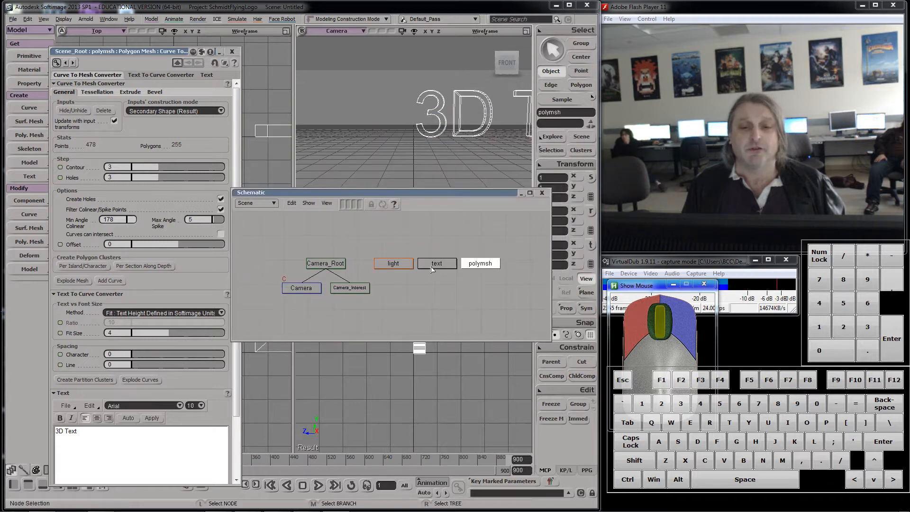
# Step: Inspect the text and polymsh nodes in the schematic, opening the full property editor of the polymsh
pyautogui.click(433, 267)
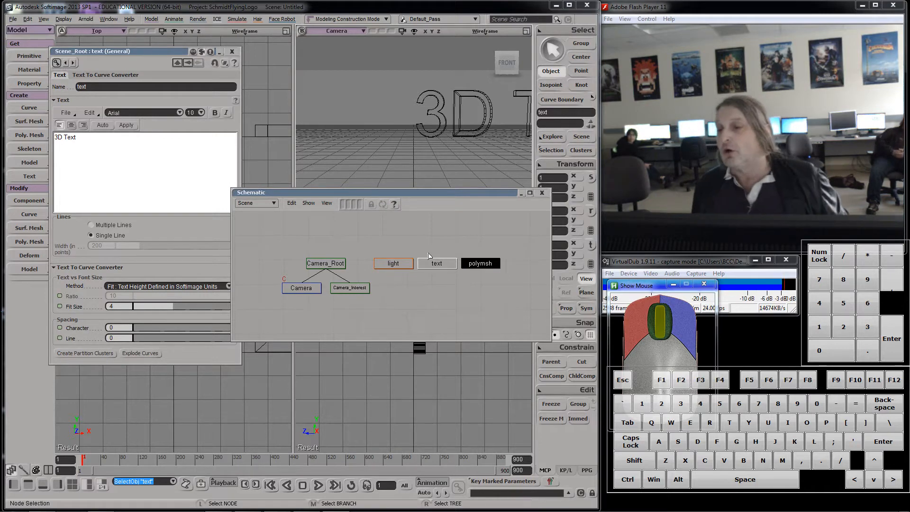
pyautogui.click(189, 62)
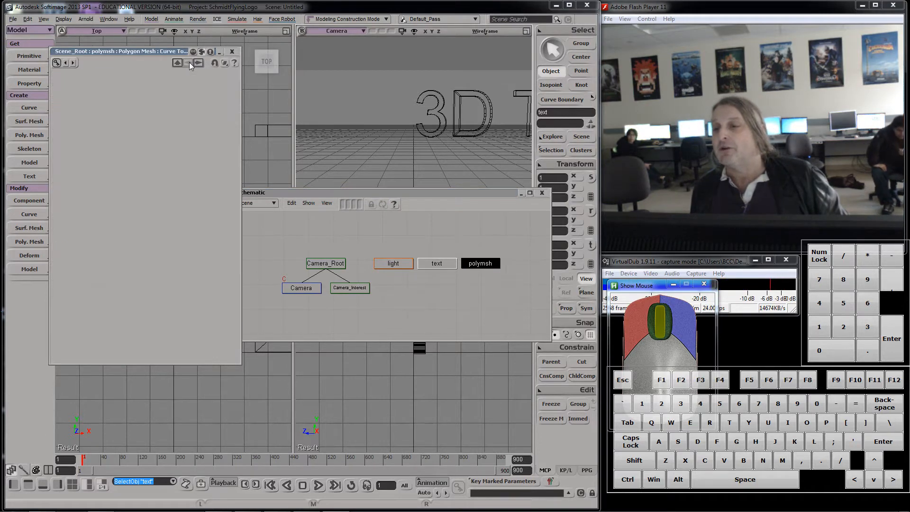
pyautogui.moveTo(108, 49); pyautogui.dragTo(134, 52)
pyautogui.moveTo(265, 127); pyautogui.dragTo(314, 90)
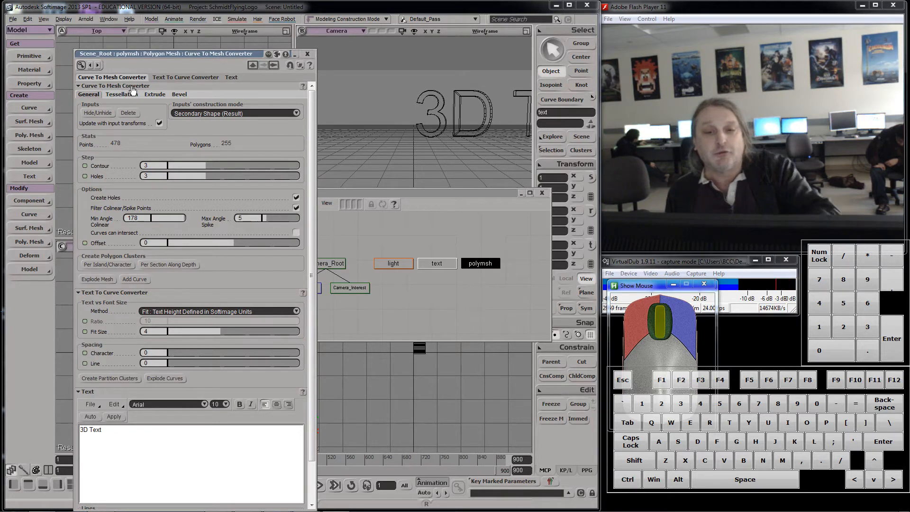
pyautogui.click(498, 264)
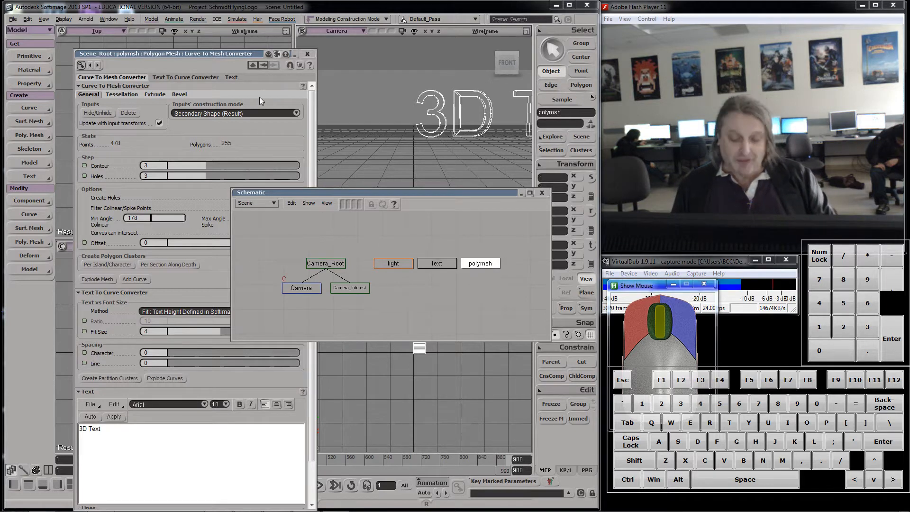
pyautogui.click(260, 97)
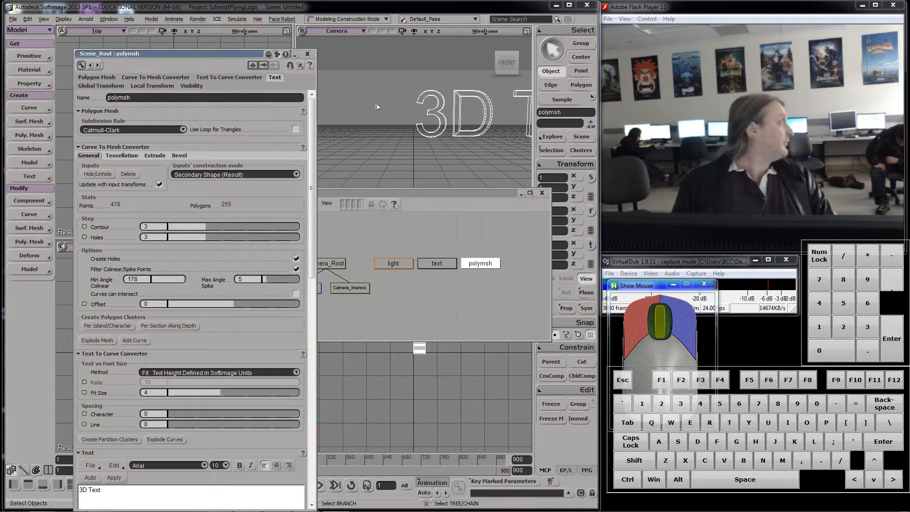
pyautogui.moveTo(244, 55); pyautogui.dragTo(212, 29)
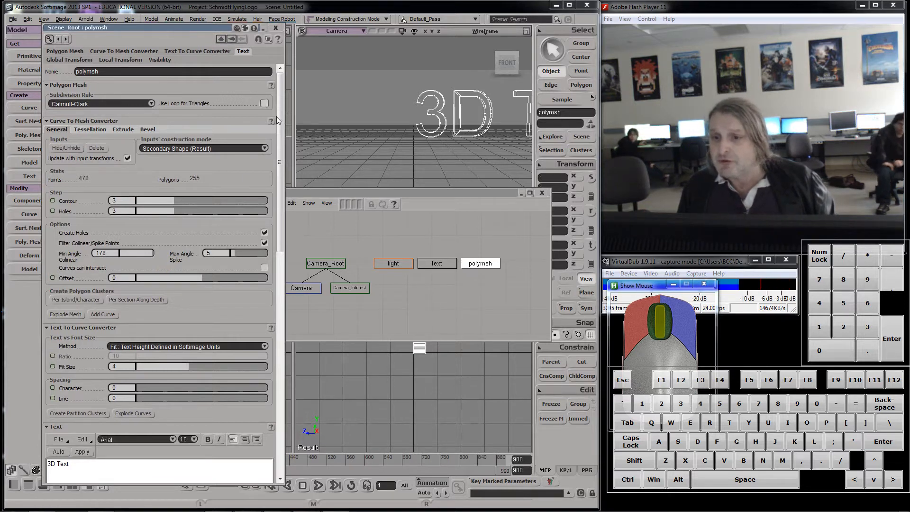
# Step: Replace the default 3D Text string with the author's full name in capital letters
pyautogui.moveTo(285, 116); pyautogui.dragTo(264, 226)
pyautogui.click(61, 195)
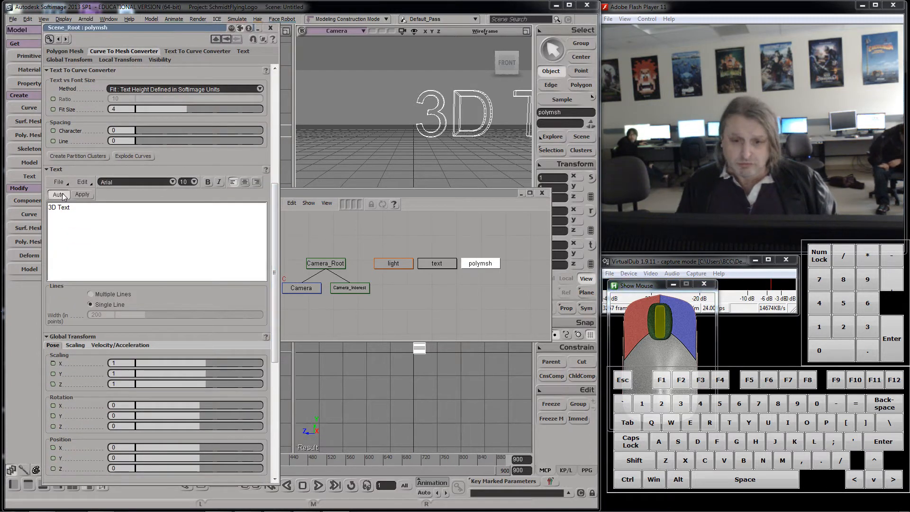
pyautogui.moveTo(86, 209); pyautogui.dragTo(92, 167)
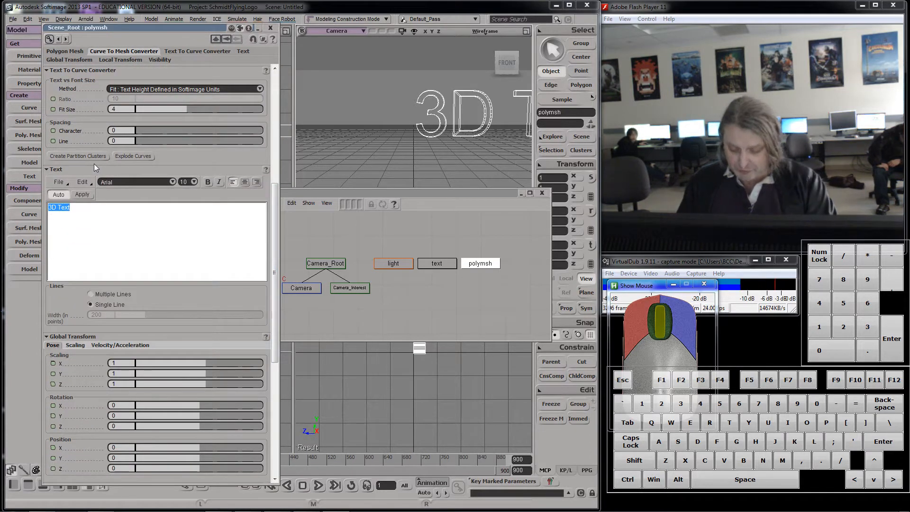
pyautogui.write('f')
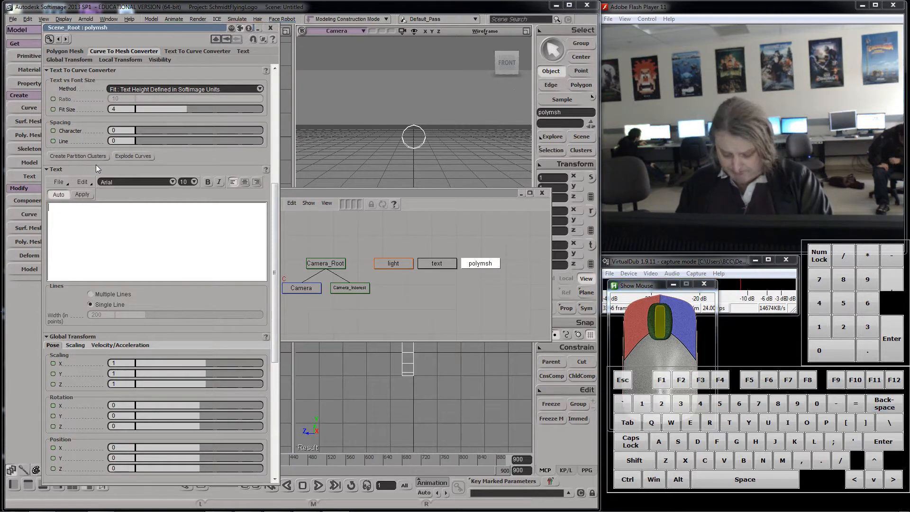
pyautogui.write('Fr')
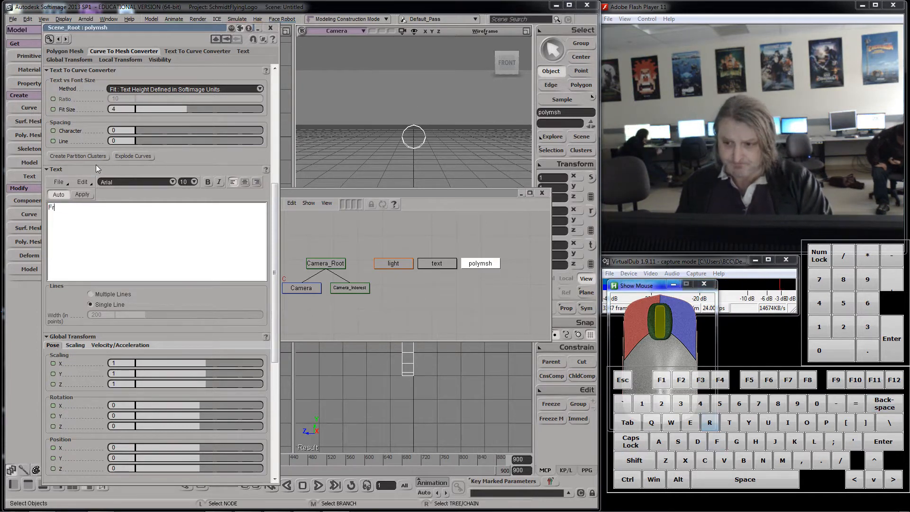
pyautogui.press('BackSpace')
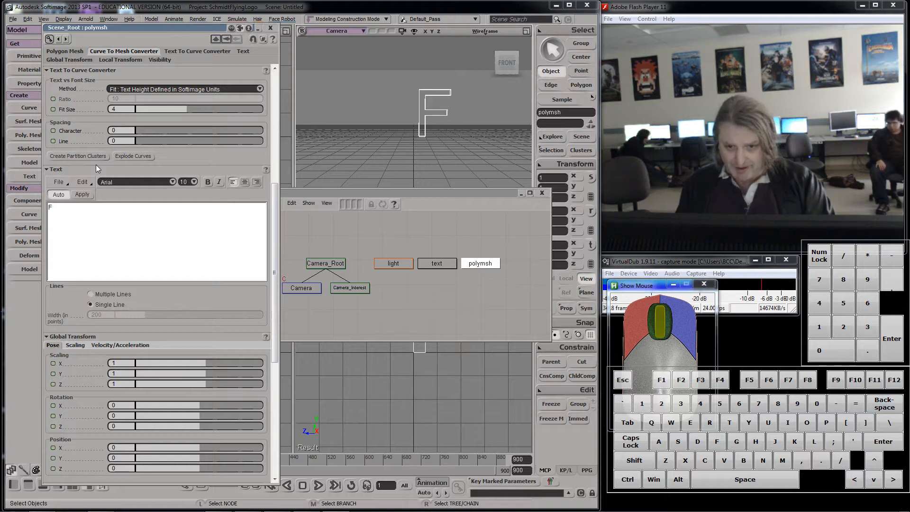
pyautogui.write('RANCIS')
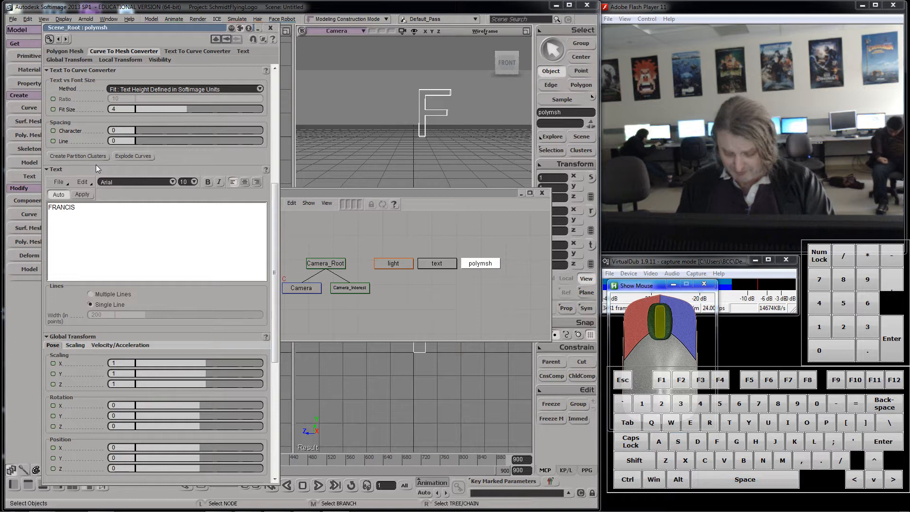
pyautogui.write(' SCHMIDT')
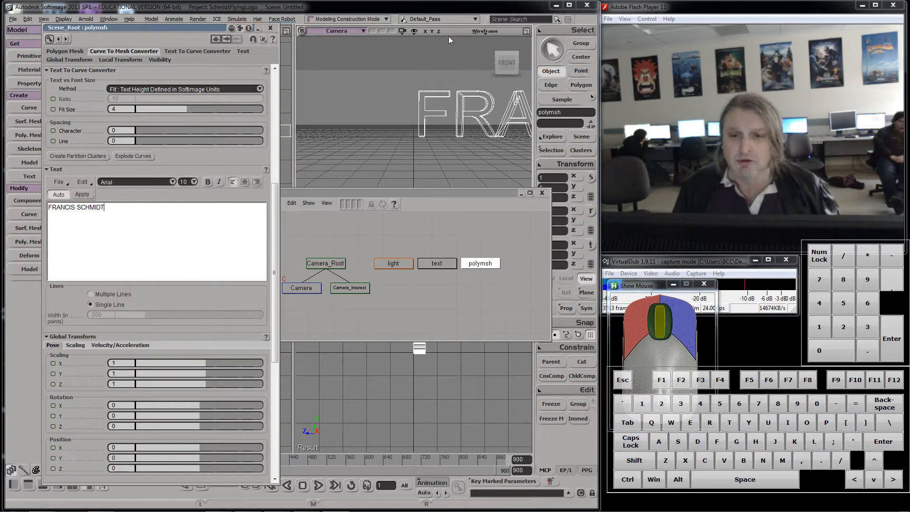
# Step: Frame the text in the camera view and change its font to Georgia after browsing through the font list
pyautogui.moveTo(396, 197); pyautogui.dragTo(419, 375)
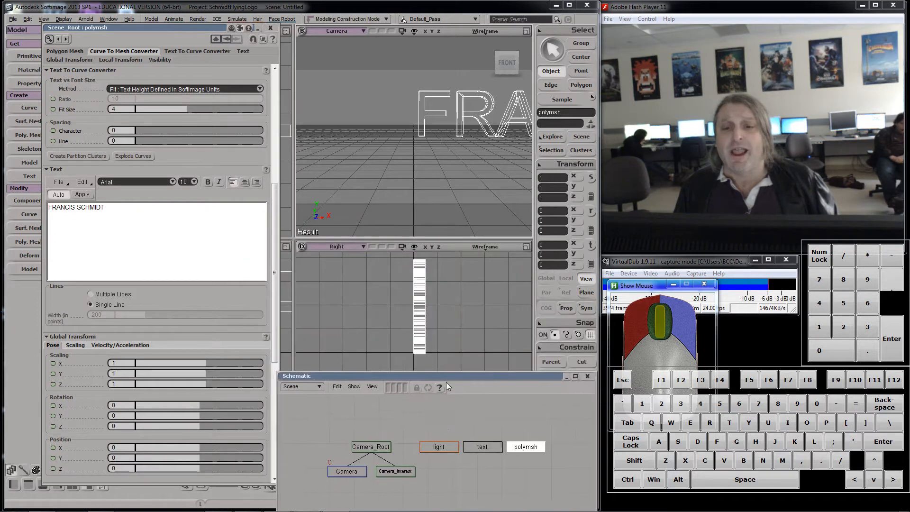
pyautogui.press('f')
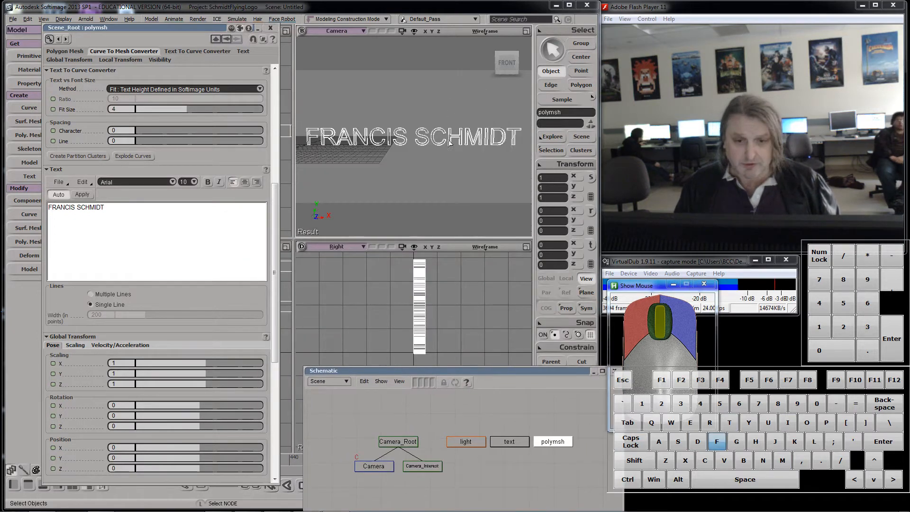
pyautogui.press('f')
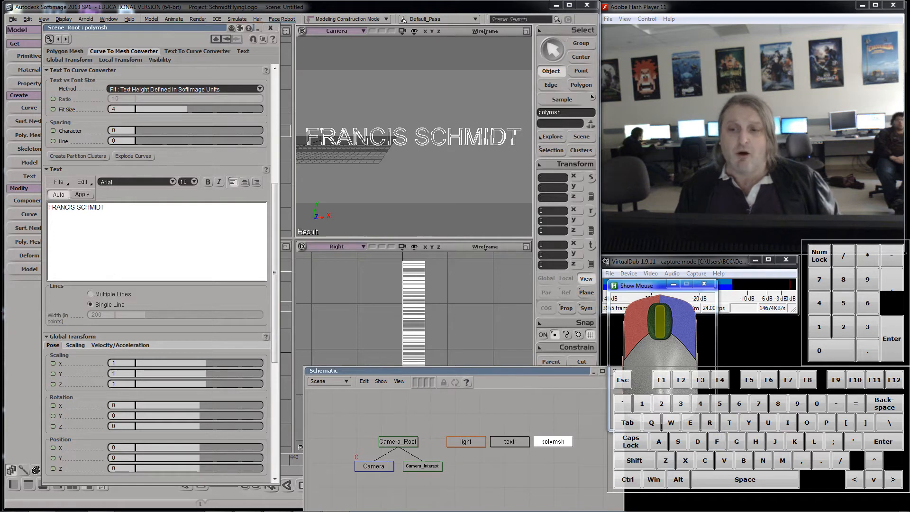
pyautogui.click(167, 182)
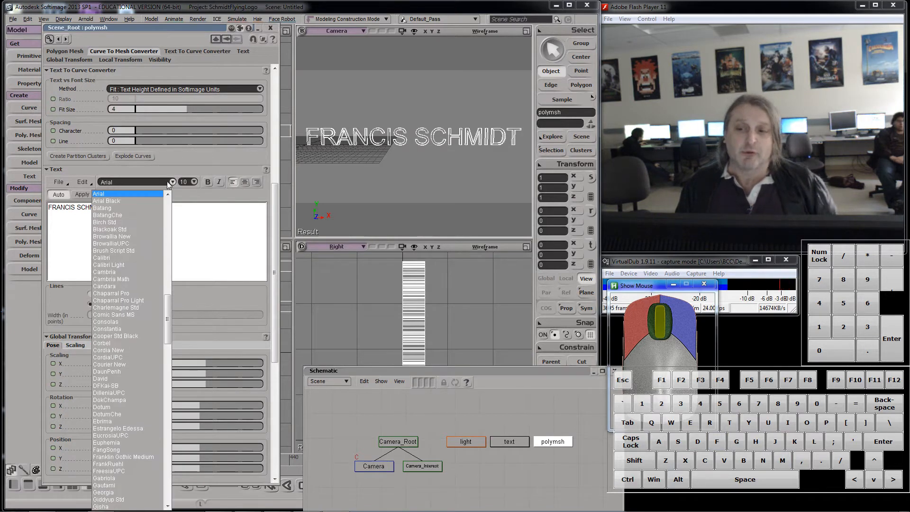
pyautogui.press('Down')
pyautogui.press('Down')
pyautogui.press('Down')
pyautogui.press('Down')
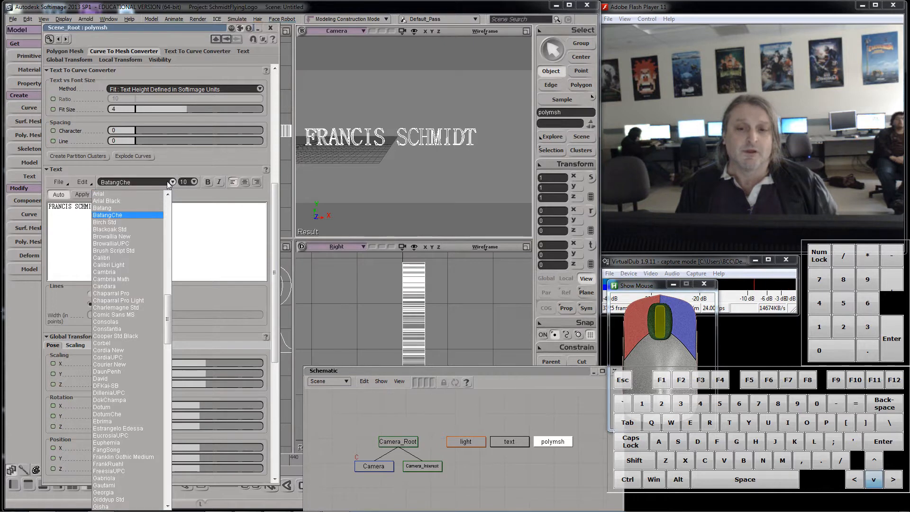
pyautogui.press('Down')
pyautogui.press('Down')
pyautogui.press('Down')
pyautogui.press('Down')
pyautogui.press('Down')
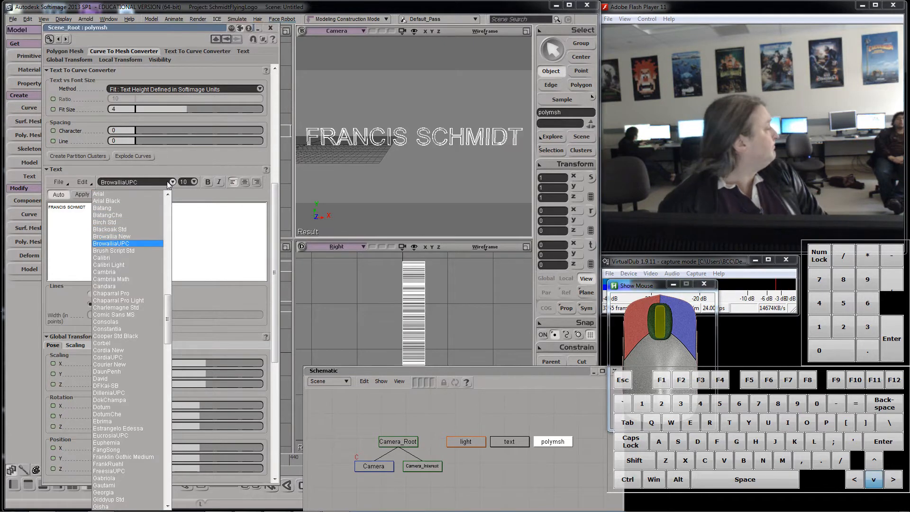
pyautogui.press('Down')
pyautogui.press('Down')
pyautogui.press('Down')
pyautogui.press('Down')
pyautogui.press('Down')
pyautogui.press('Down')
pyautogui.press('Down')
pyautogui.press('Down')
pyautogui.press('Down')
pyautogui.press('Down')
pyautogui.press('Down')
pyautogui.press('Down')
pyautogui.press('Down')
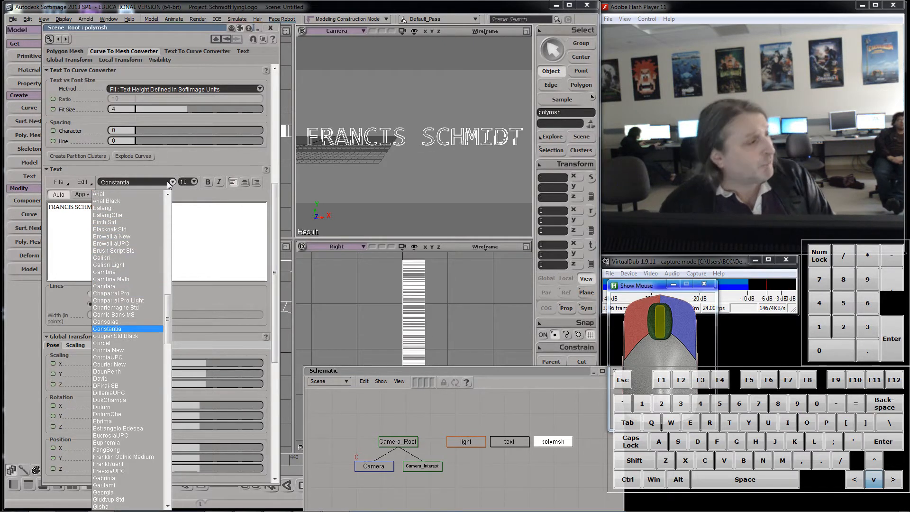
pyautogui.press('Down')
pyautogui.press('Down')
pyautogui.press('Down')
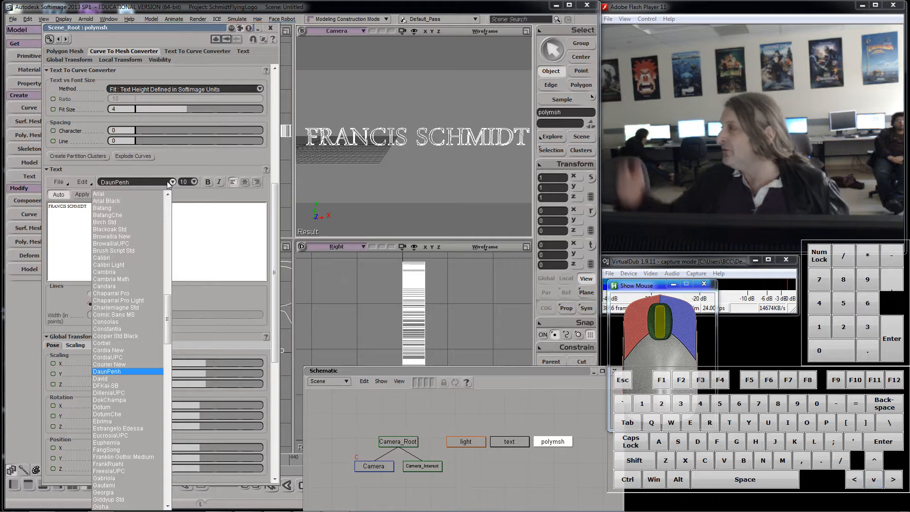
pyautogui.press('Down')
pyautogui.press('Down')
pyautogui.press('Down')
pyautogui.press('Down')
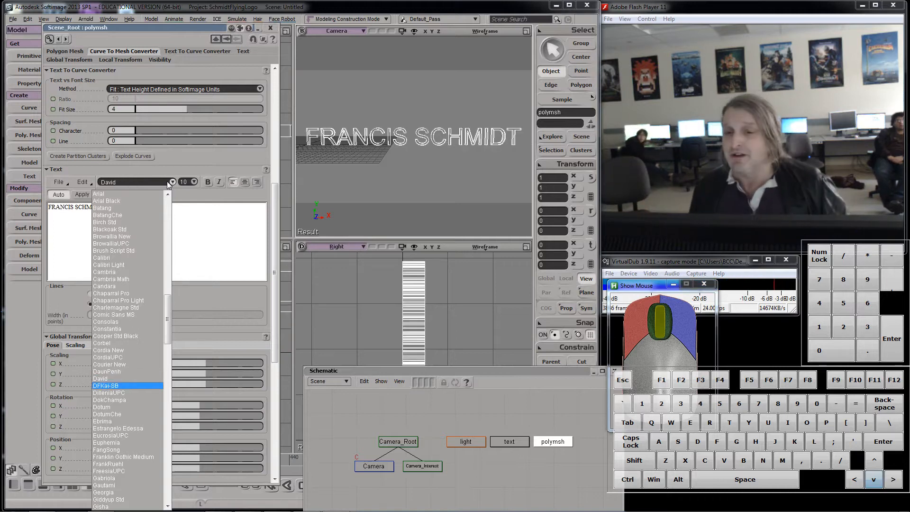
pyautogui.press('Down')
pyautogui.press('Down')
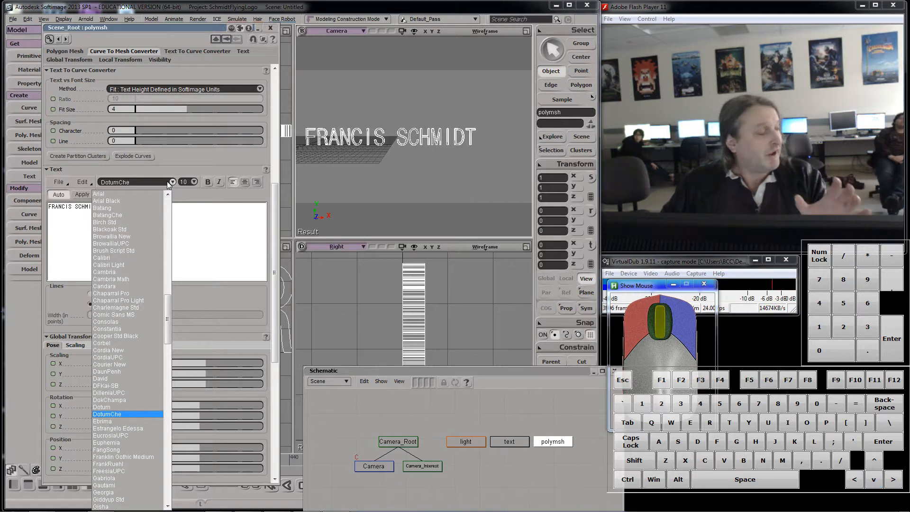
pyautogui.press('Down')
pyautogui.press('Down')
pyautogui.press('Down')
pyautogui.press('Down')
pyautogui.press('Down')
pyautogui.press('Down')
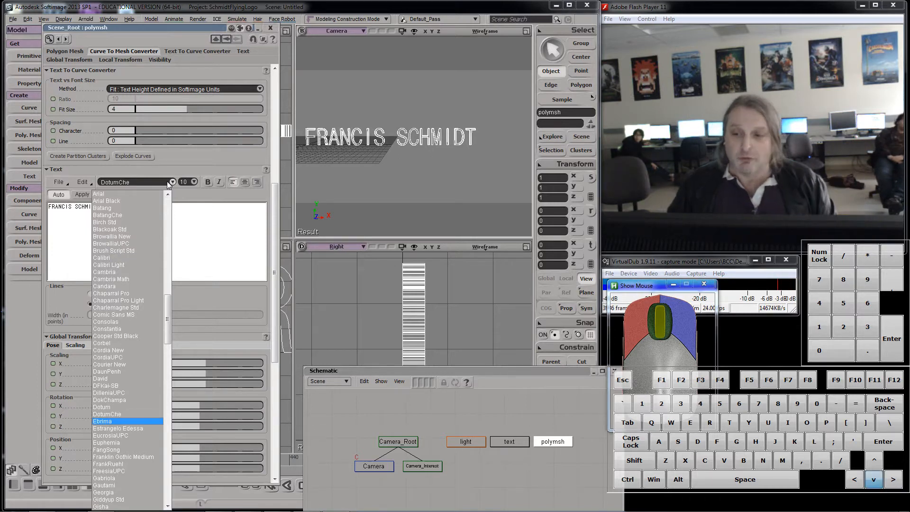
pyautogui.press('Down')
pyautogui.press('Down')
pyautogui.press('Down')
pyautogui.press('Down')
pyautogui.press('Down')
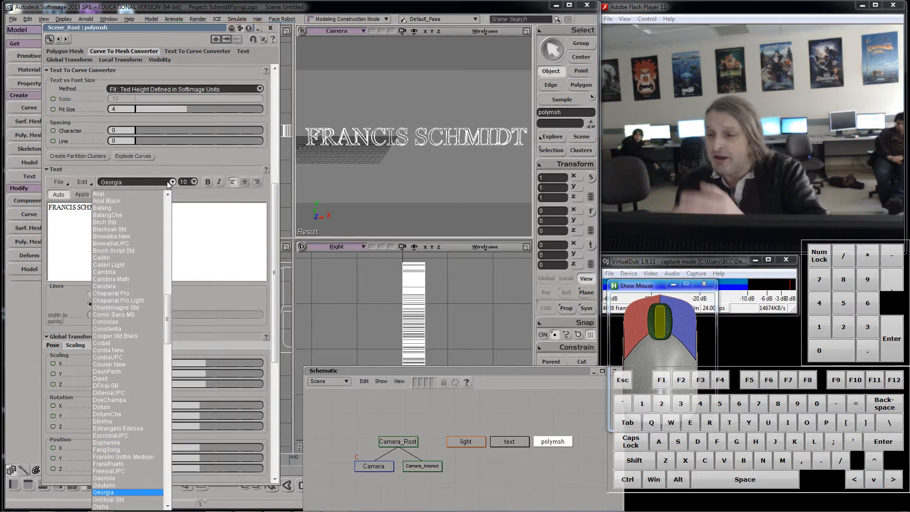
pyautogui.press('Down')
pyautogui.press('Down')
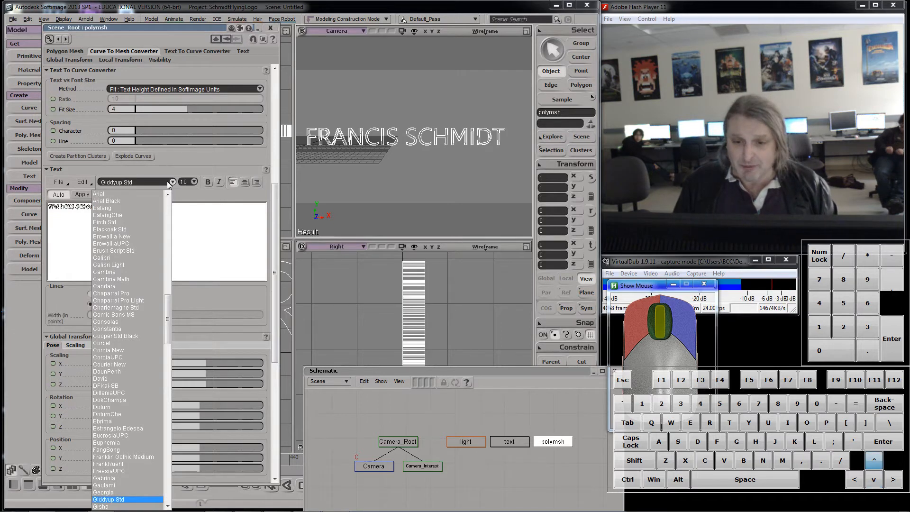
pyautogui.press('Up')
pyautogui.press('Up')
pyautogui.press('Up')
pyautogui.press('Down')
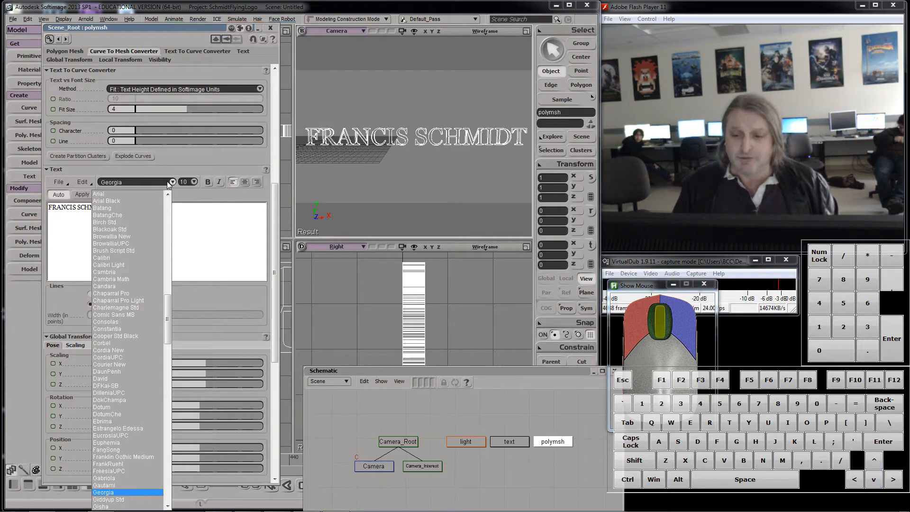
pyautogui.click(263, 241)
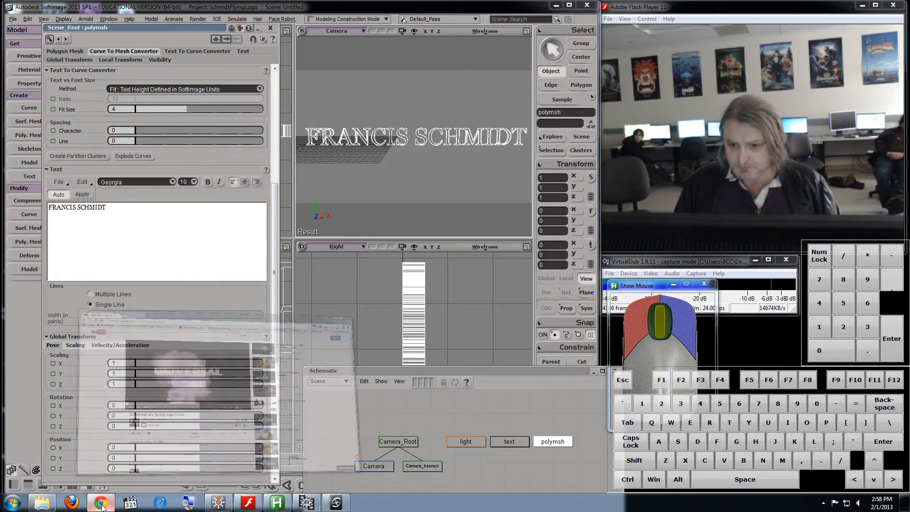
# Step: Switch to the browser to look at the Universal flying logo reference video, then return to Softimage
pyautogui.click(101, 503)
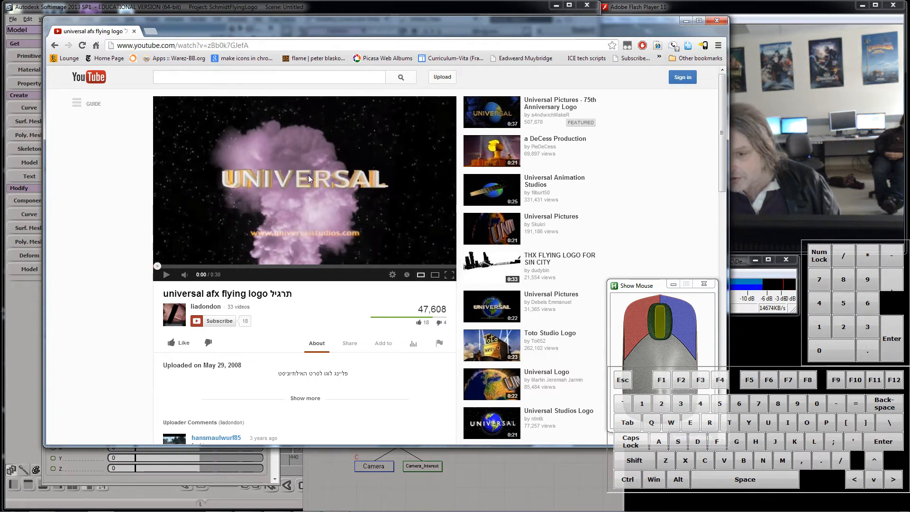
pyautogui.moveTo(237, 511)
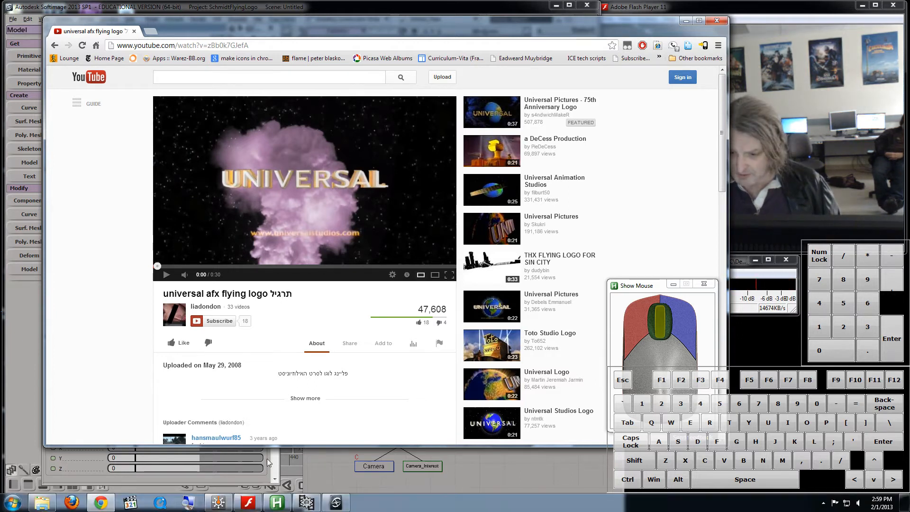
pyautogui.click(20, 433)
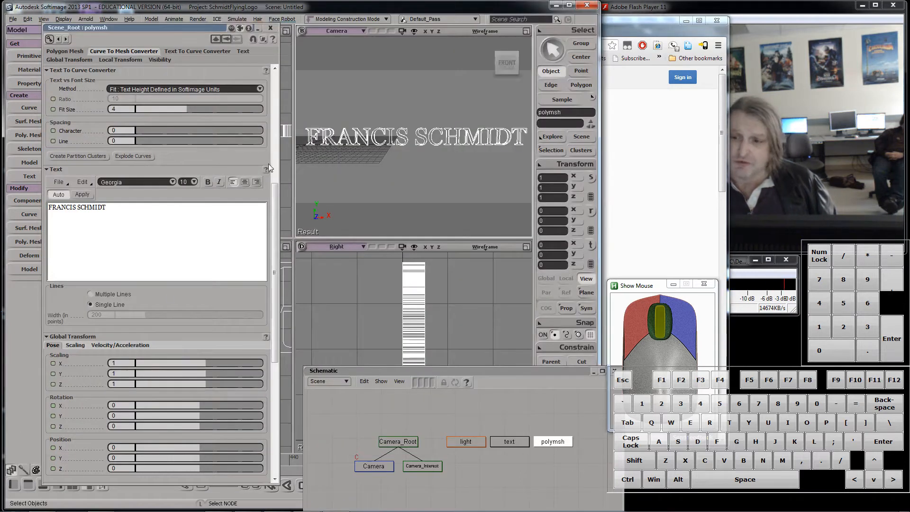
# Step: Step through the font list and change the text's font to JasmineUPC
pyautogui.click(173, 182)
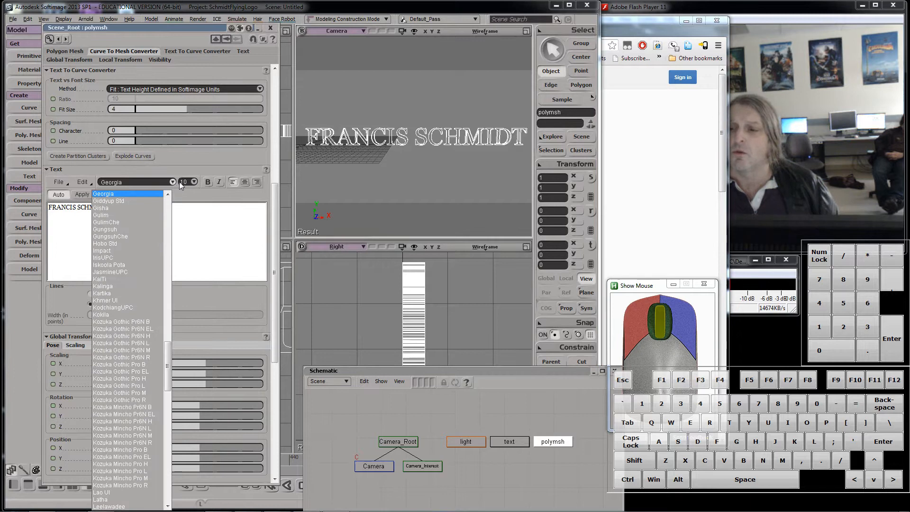
pyautogui.press('Down')
pyautogui.press('Down')
pyautogui.press('Down')
pyautogui.press('Down')
pyautogui.press('Down')
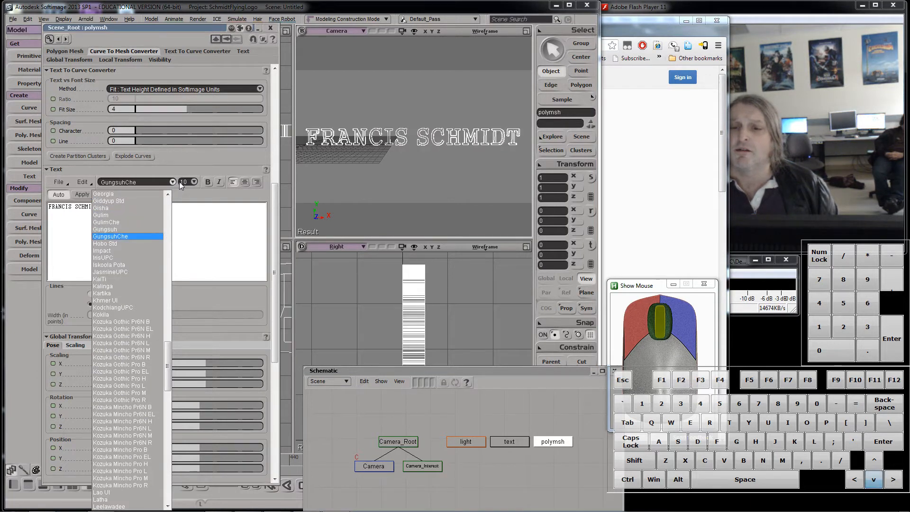
pyautogui.press('Down')
pyautogui.press('Down')
pyautogui.press('Down')
pyautogui.press('Down')
pyautogui.press('Down')
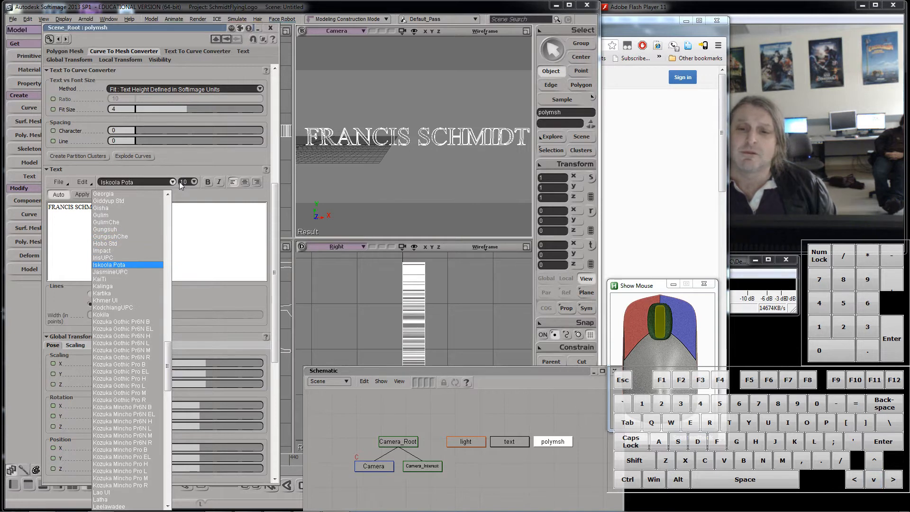
pyautogui.press('Down')
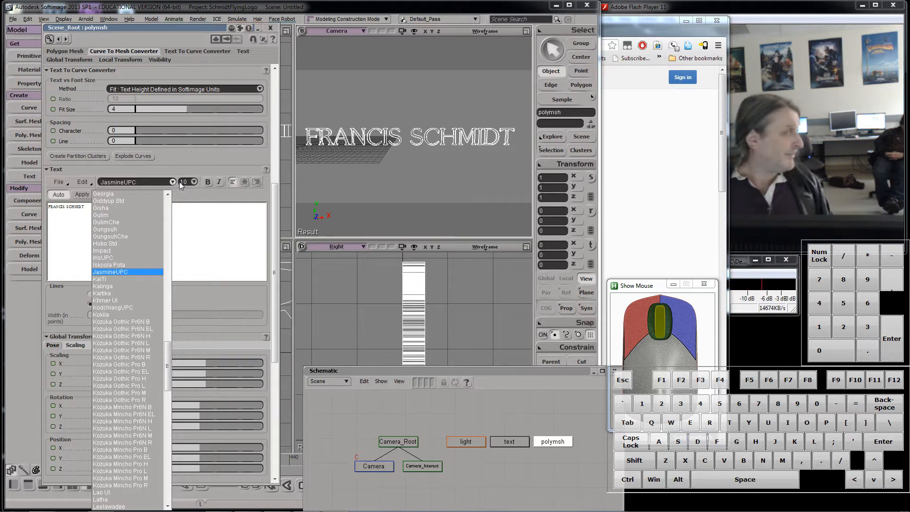
# Step: Maximize the camera viewport, zoom in on the letters and switch its display mode to Hidden Line Removal
pyautogui.click(525, 31)
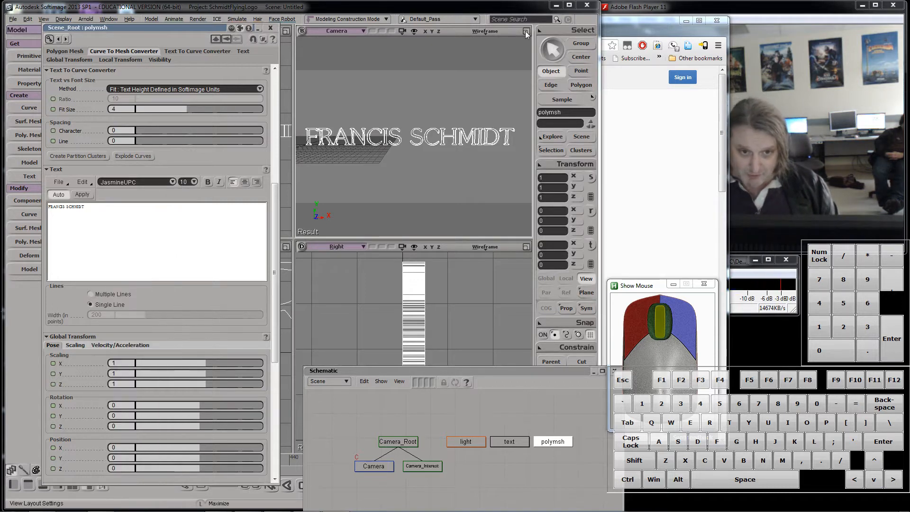
pyautogui.click(679, 28)
pyautogui.click(686, 22)
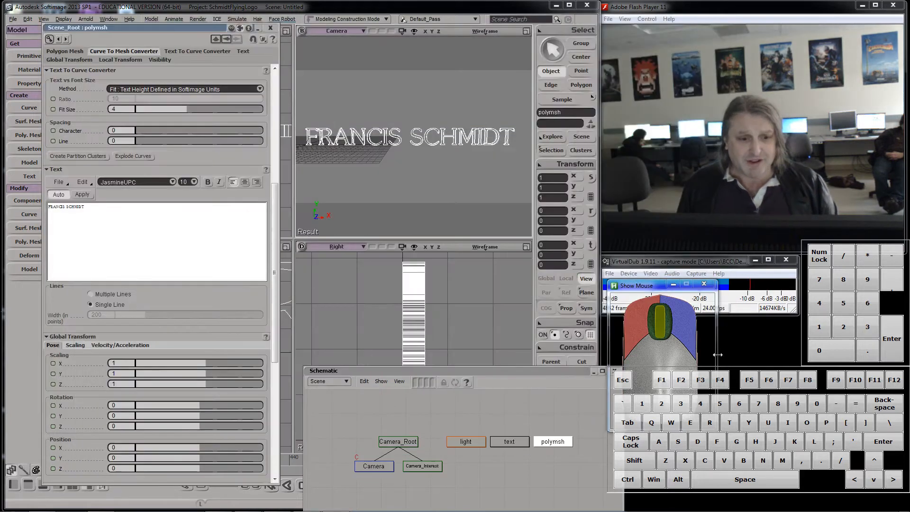
pyautogui.moveTo(150, 25); pyautogui.dragTo(115, 57)
pyautogui.click(526, 31)
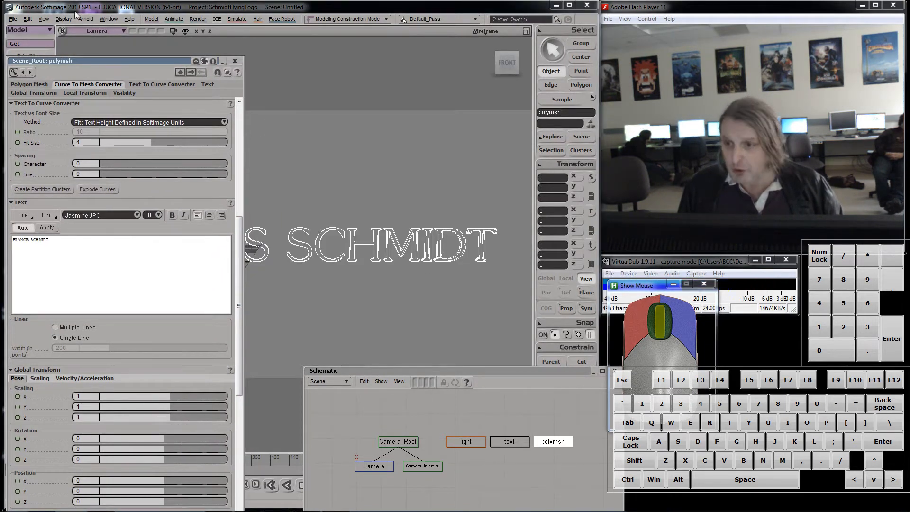
pyautogui.moveTo(88, 61); pyautogui.dragTo(372, 151)
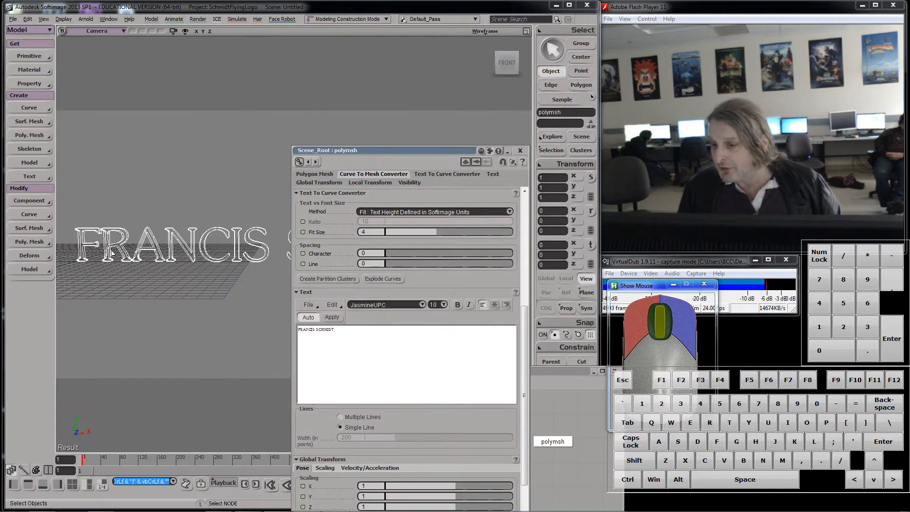
pyautogui.moveTo(108, 234); pyautogui.dragTo(107, 231, button='middle')
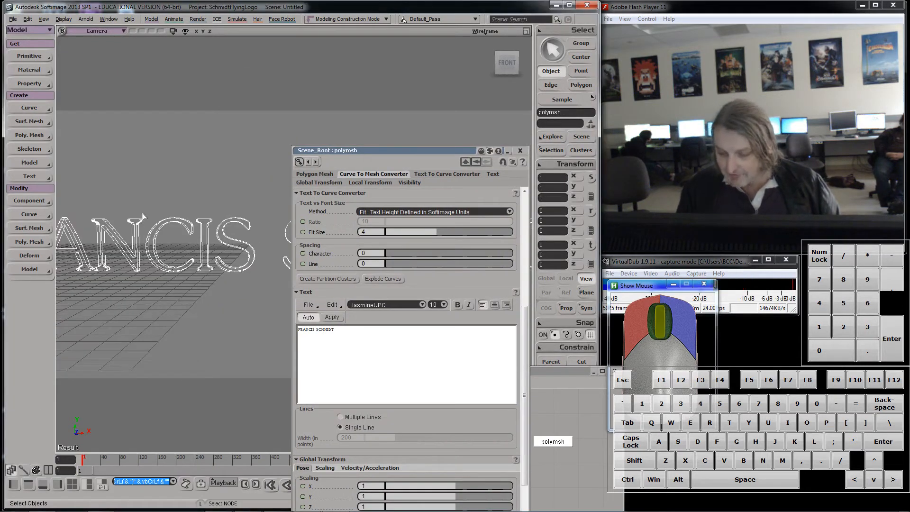
pyautogui.moveTo(171, 229); pyautogui.dragTo(284, 183)
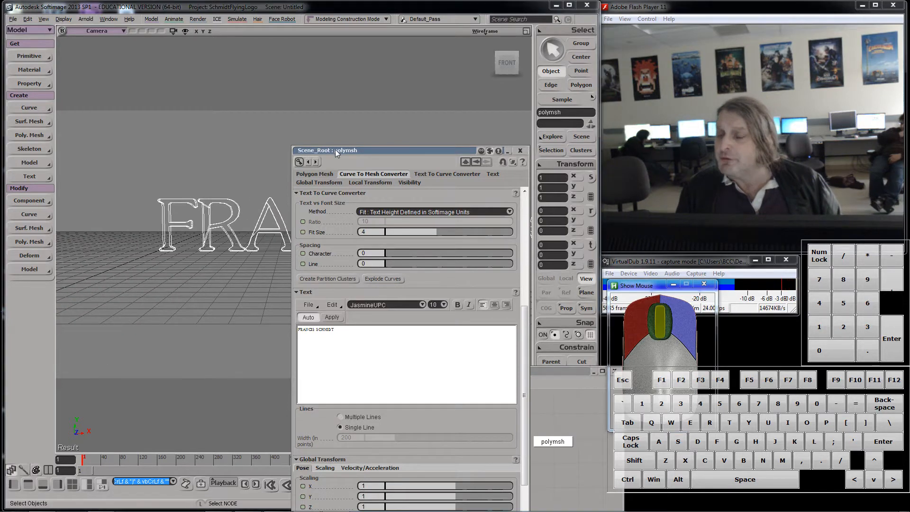
pyautogui.moveTo(335, 150); pyautogui.dragTo(311, 41)
pyautogui.scroll(2, 206, 252)
pyautogui.press('s')
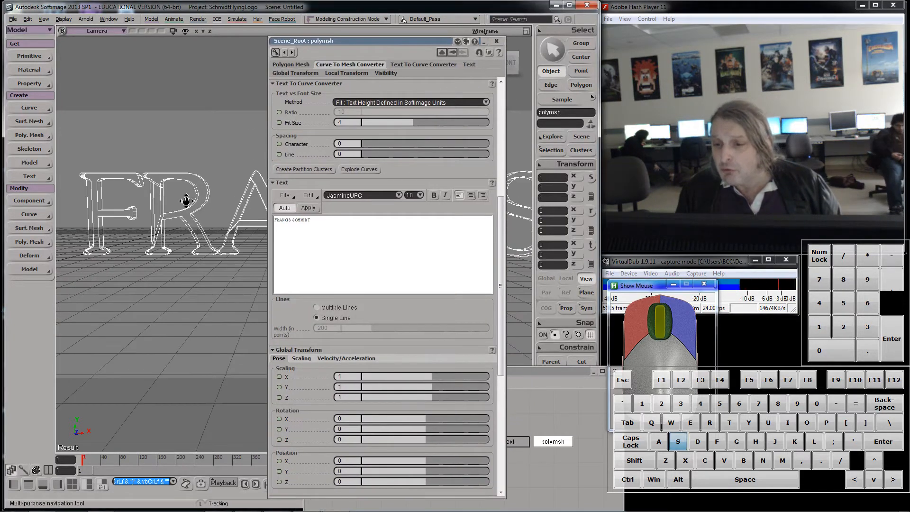
pyautogui.moveTo(186, 199); pyautogui.dragTo(154, 211)
pyautogui.scroll(3, 219, 219)
pyautogui.scroll(2, 138, 245)
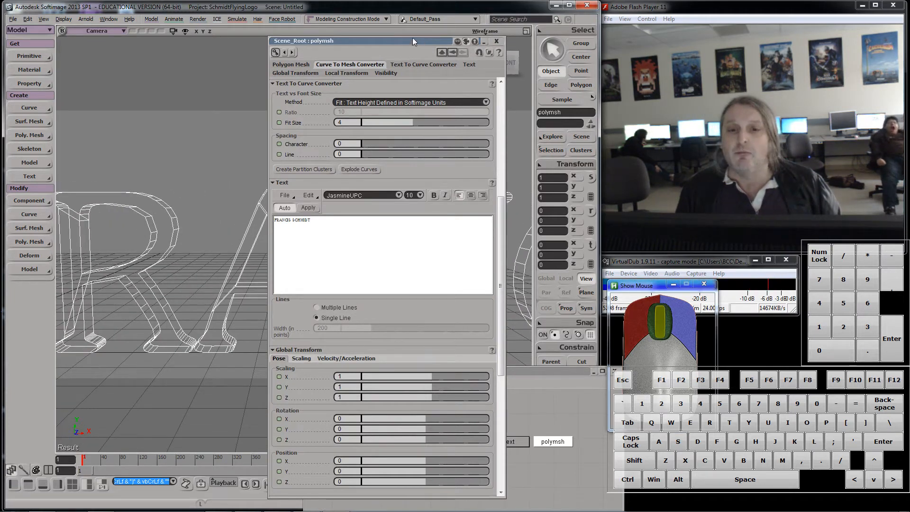
pyautogui.click(487, 30)
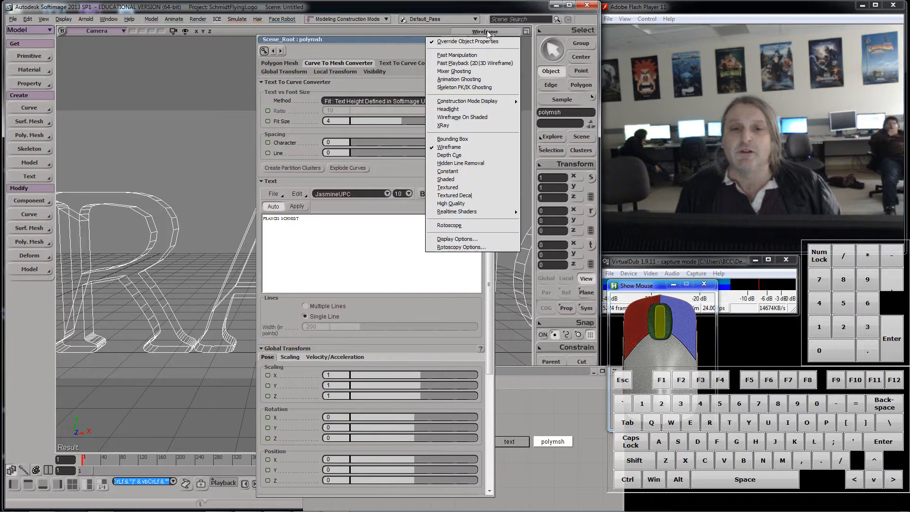
pyautogui.click(491, 163)
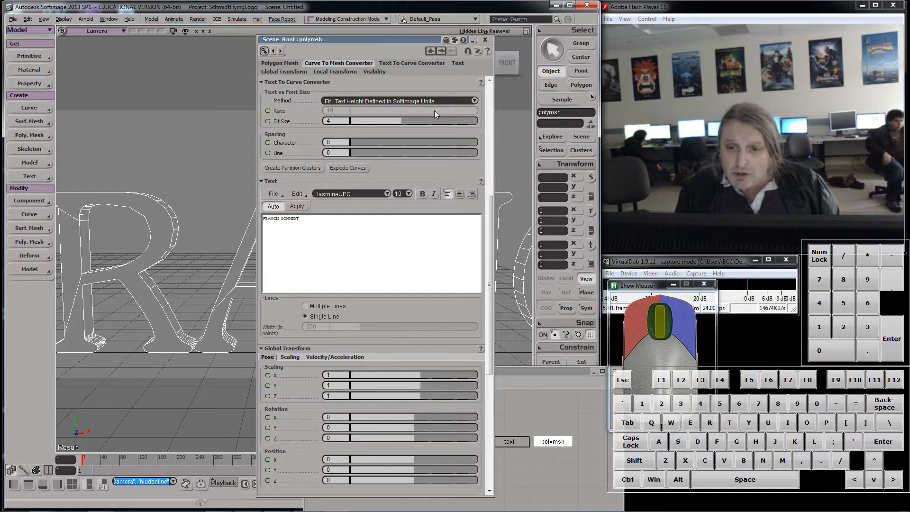
# Step: Set the text's character spacing to 0.03 and the fit size to 3.999
pyautogui.scroll(-1, 245, 223)
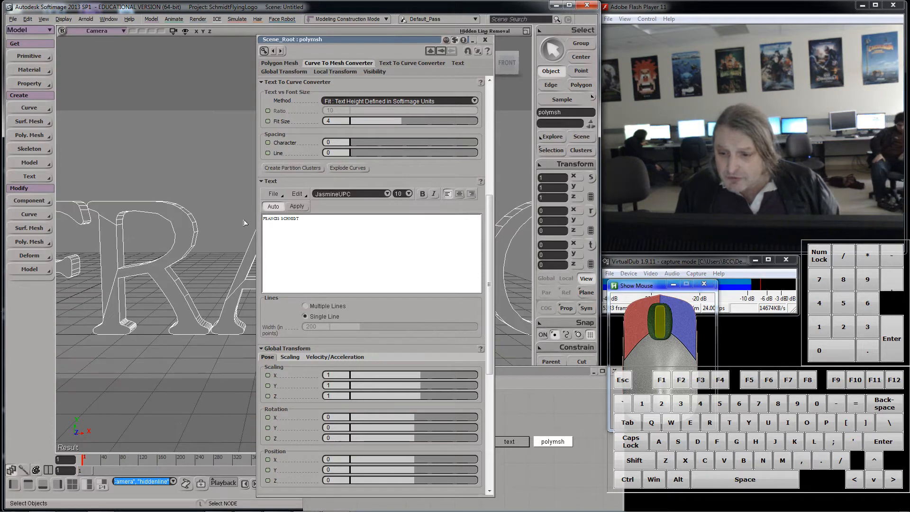
pyautogui.click(361, 142)
pyautogui.click(360, 141)
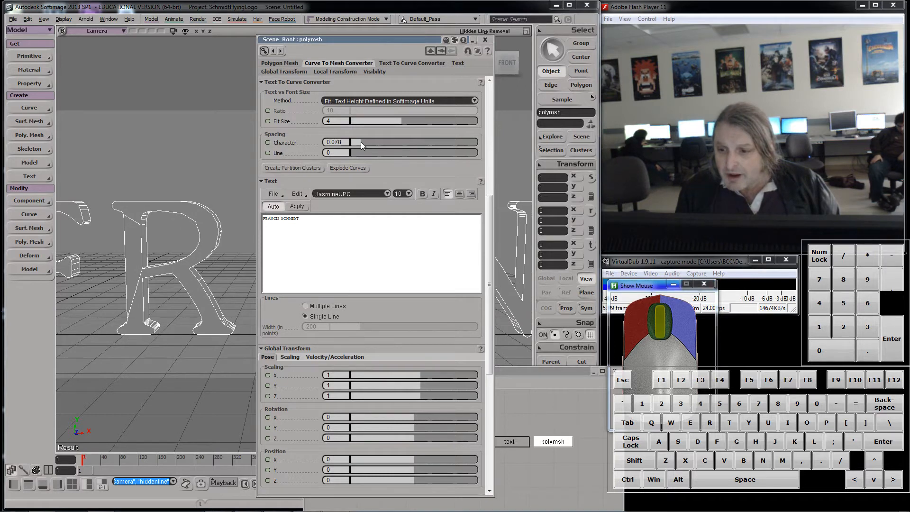
pyautogui.moveTo(311, 39); pyautogui.dragTo(446, 77)
pyautogui.moveTo(493, 179)
pyautogui.mouseDown()
pyautogui.moveTo(483, 179)
pyautogui.moveTo(491, 179)
pyautogui.mouseUp()
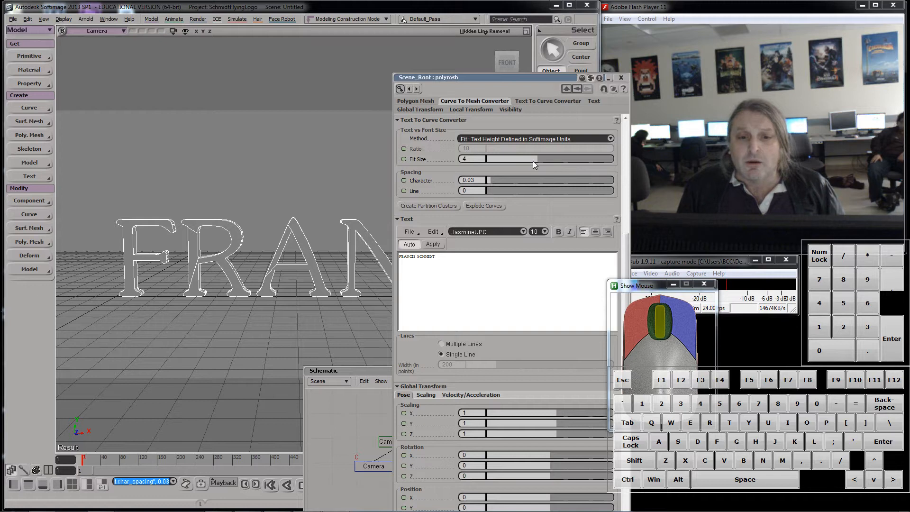
pyautogui.moveTo(533, 157); pyautogui.dragTo(539, 158)
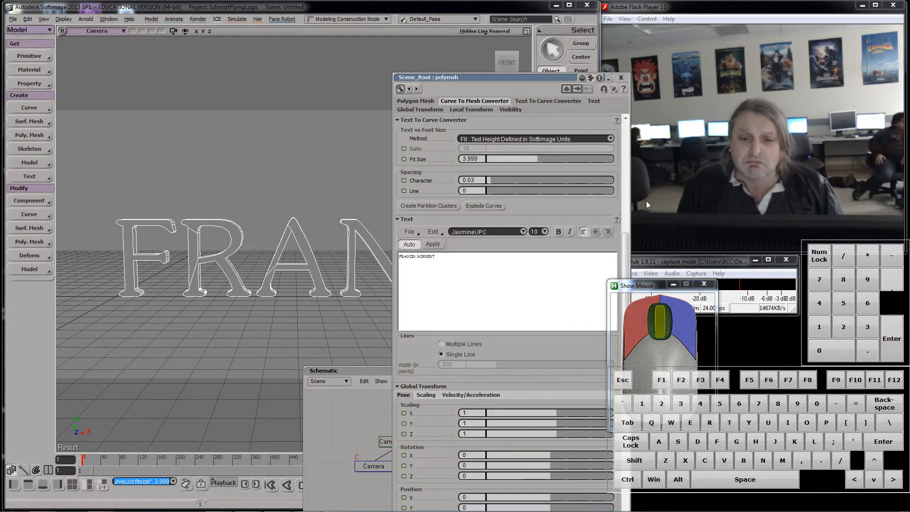
# Step: Set both the contour and holes step values of the Curve To Mesh Converter to 10
pyautogui.moveTo(484, 81); pyautogui.dragTo(423, 84)
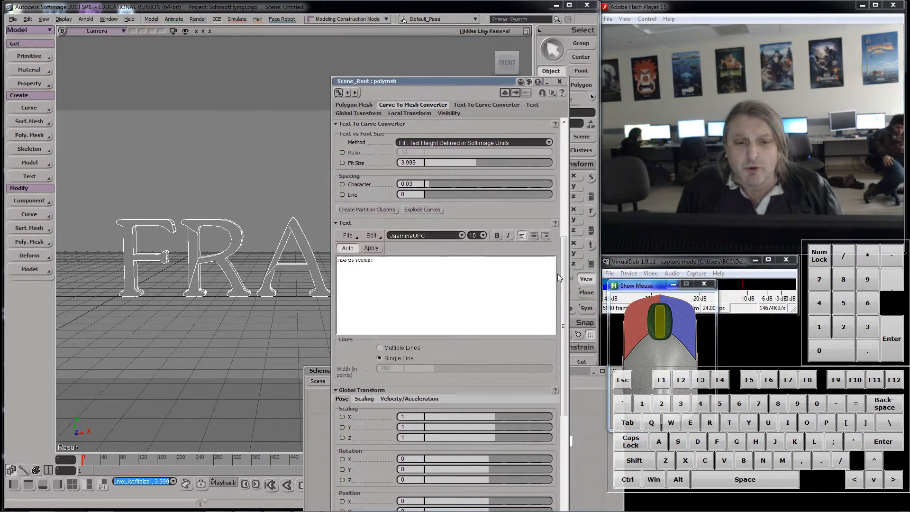
pyautogui.moveTo(565, 274); pyautogui.dragTo(565, 174)
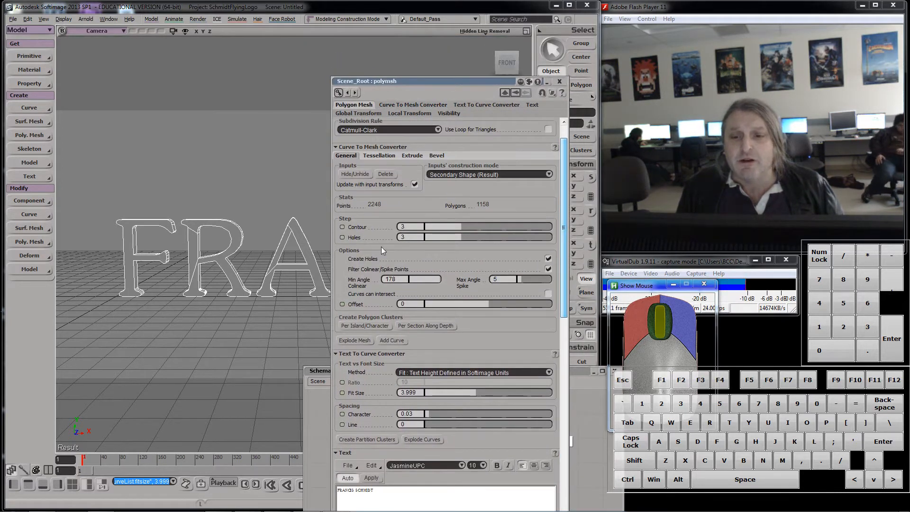
pyautogui.scroll(5, 228, 237)
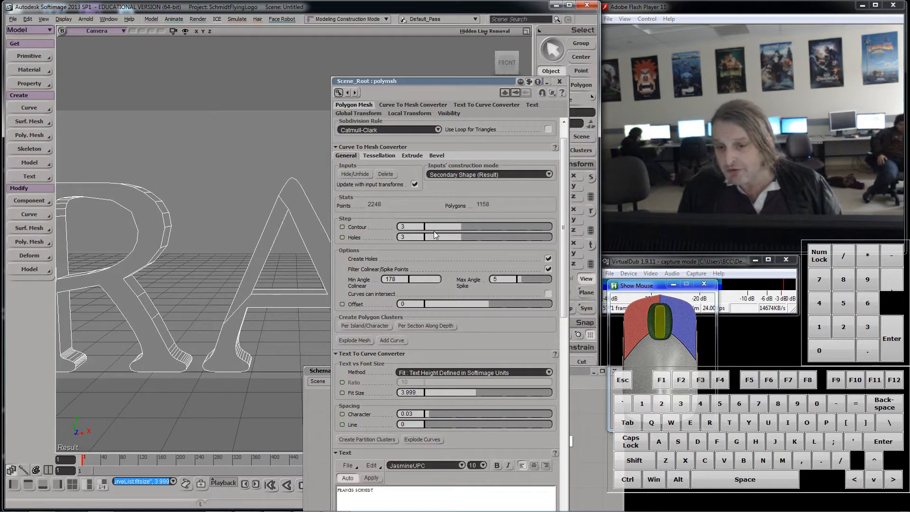
pyautogui.click(462, 227)
pyautogui.click(527, 226)
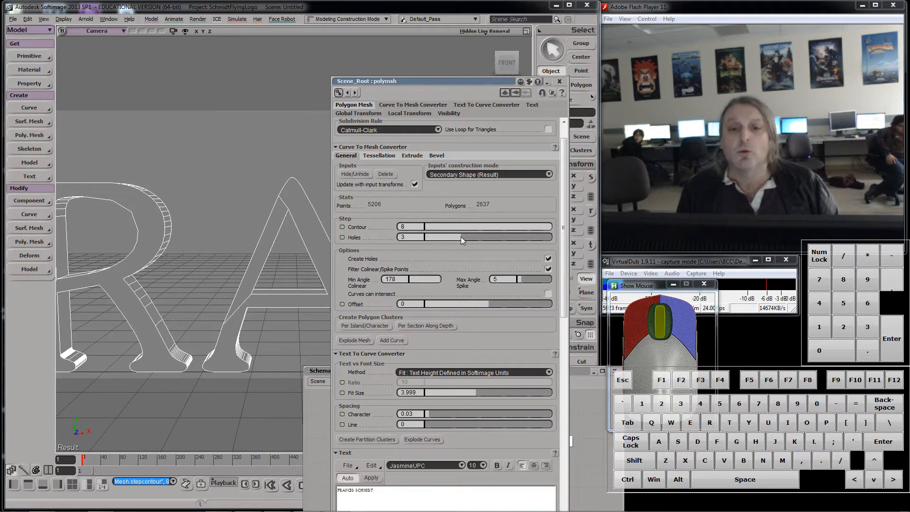
pyautogui.click(527, 236)
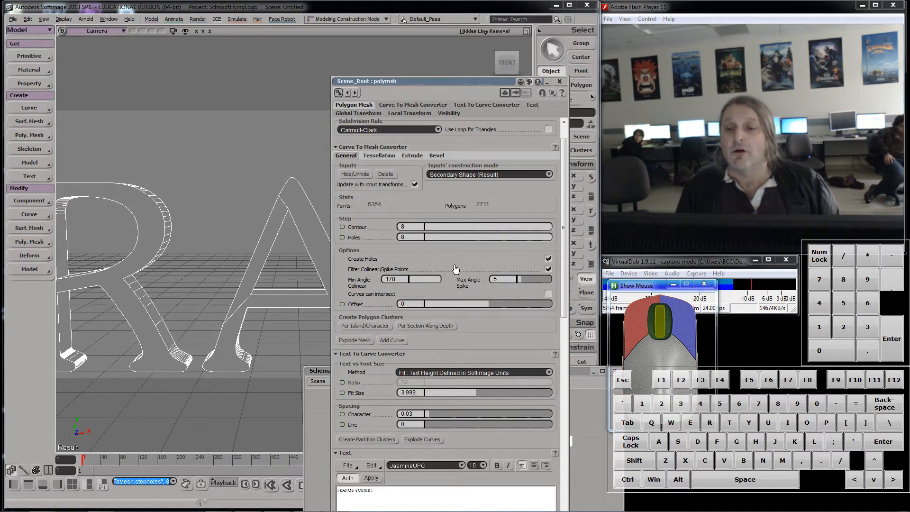
pyautogui.click(413, 226)
pyautogui.write('10')
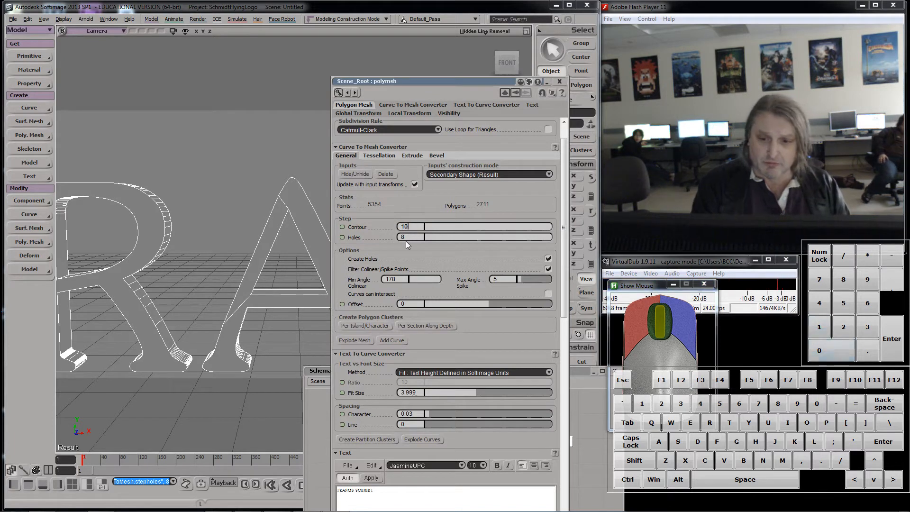
pyautogui.click(407, 238)
pyautogui.write('10')
pyautogui.press('Return')
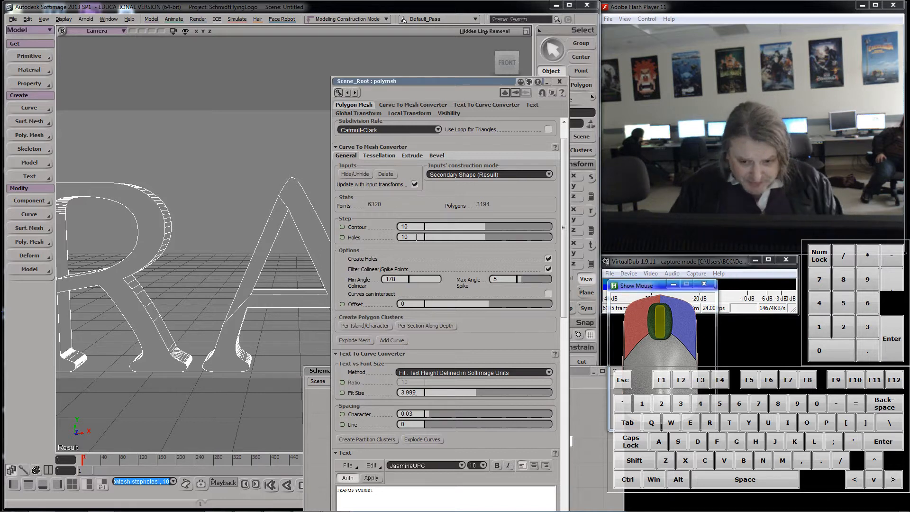
# Step: Orbit the view and set the text's extrusion length to about 1.404
pyautogui.moveTo(426, 81); pyautogui.dragTo(447, 68)
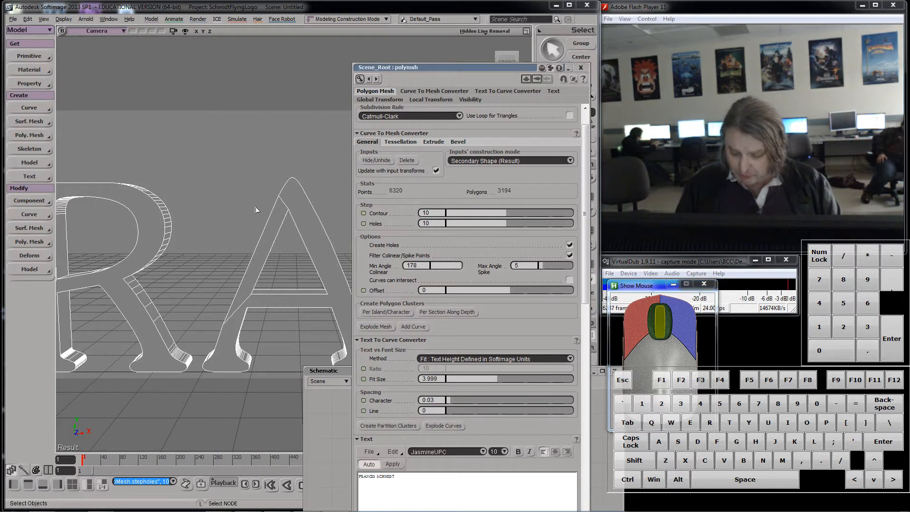
pyautogui.moveTo(256, 210); pyautogui.dragTo(229, 174, button='right')
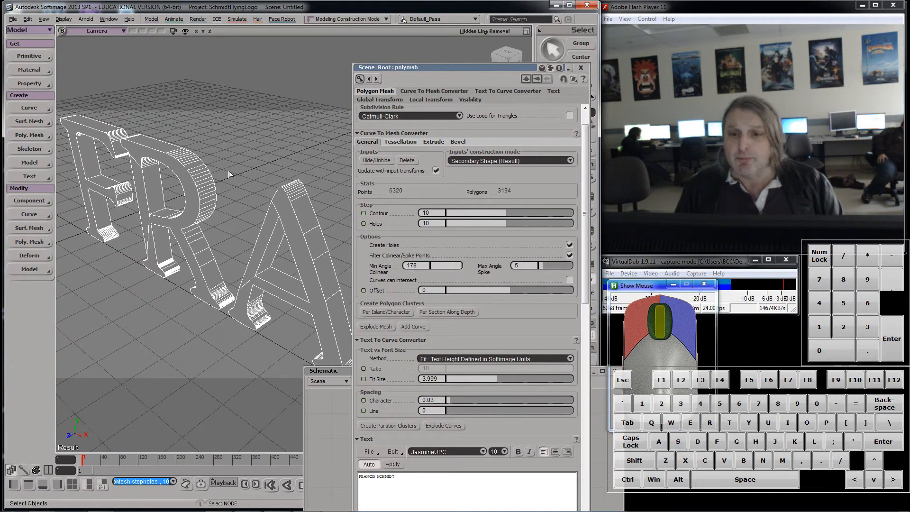
pyautogui.click(432, 142)
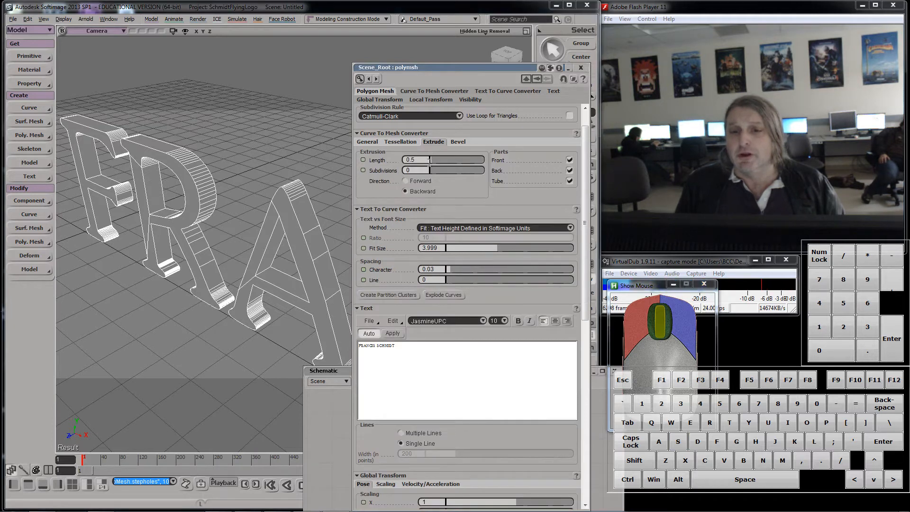
pyautogui.moveTo(431, 159); pyautogui.dragTo(434, 158)
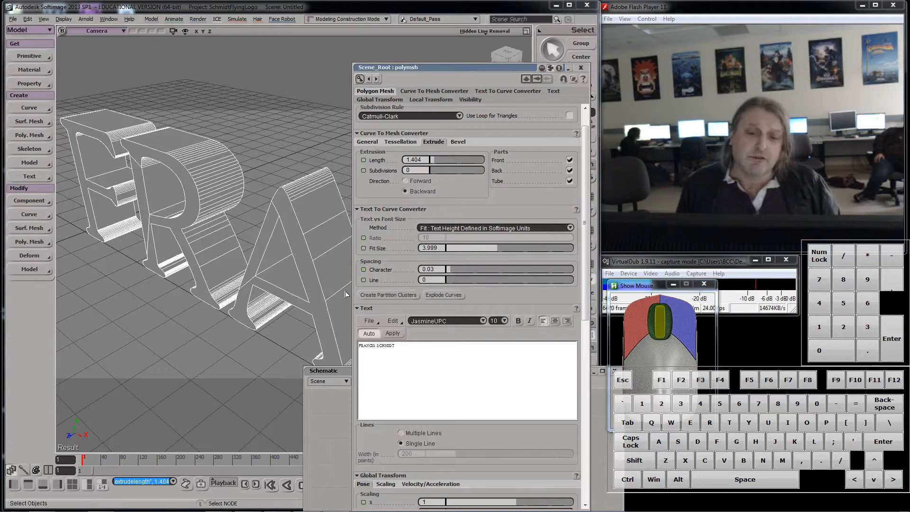
# Step: Set the bevel depth of the text to 0.1
pyautogui.click(457, 142)
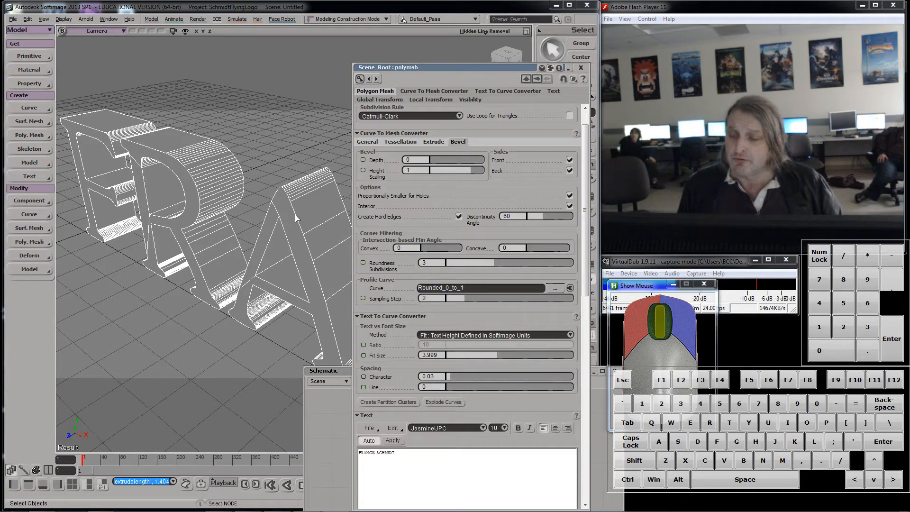
pyautogui.click(438, 158)
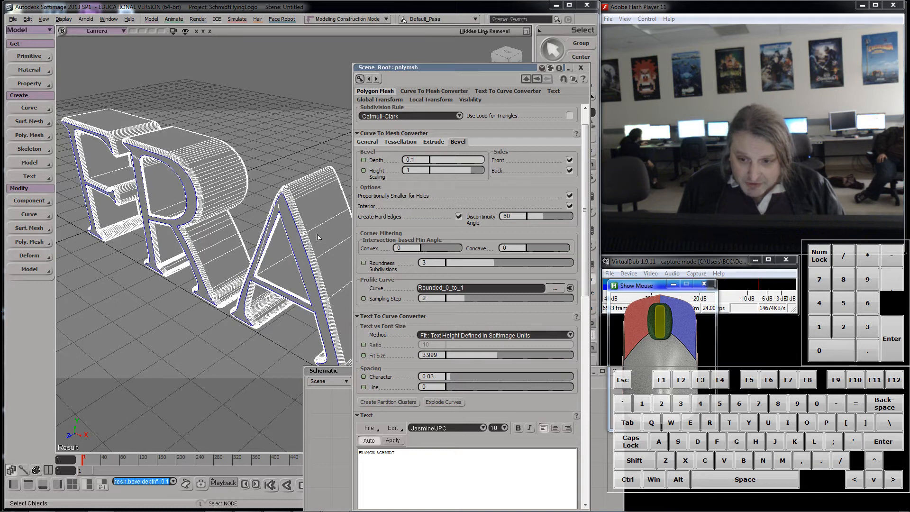
pyautogui.scroll(4, 308, 150)
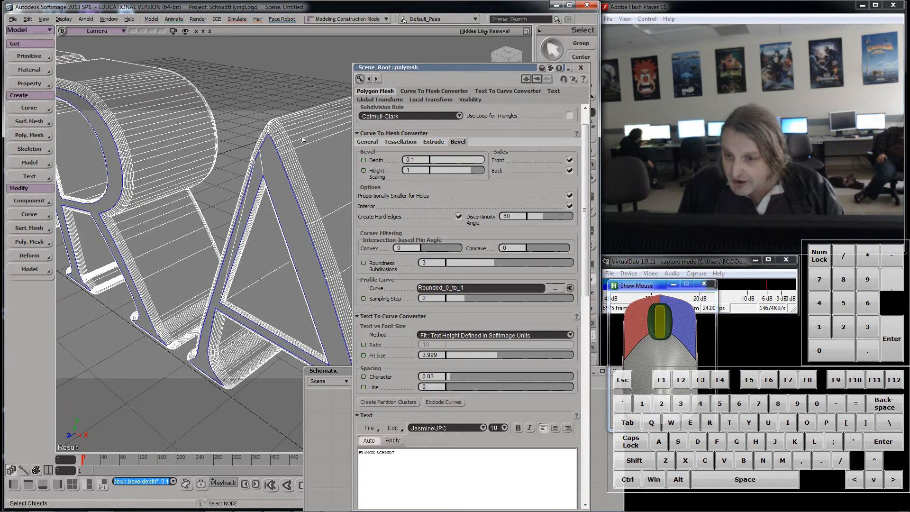
pyautogui.scroll(-4, 257, 159)
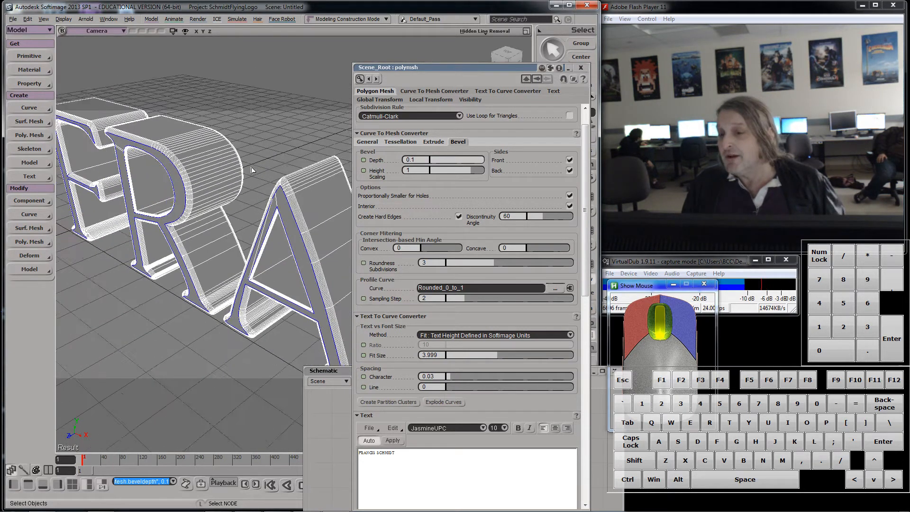
# Step: Switch the camera viewport display to the OpenGL realtime shader mode
pyautogui.click(482, 33)
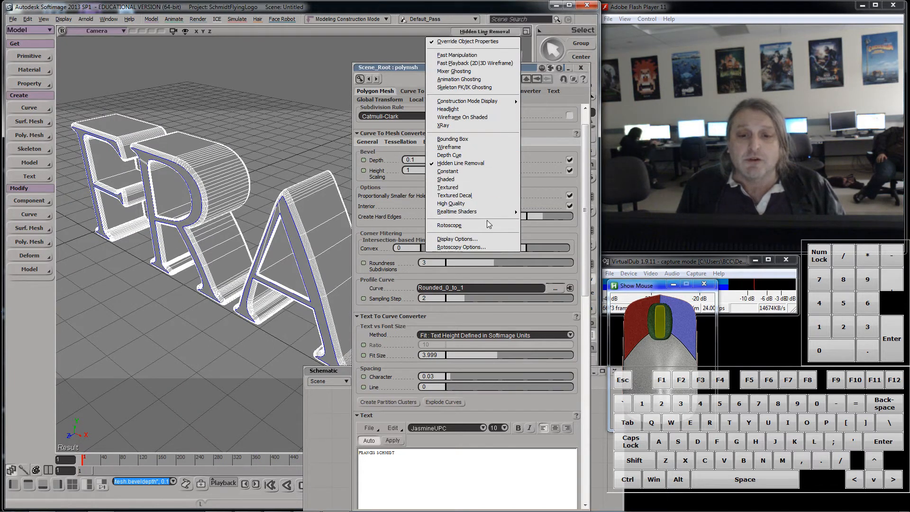
pyautogui.moveTo(488, 212)
pyautogui.click(537, 212)
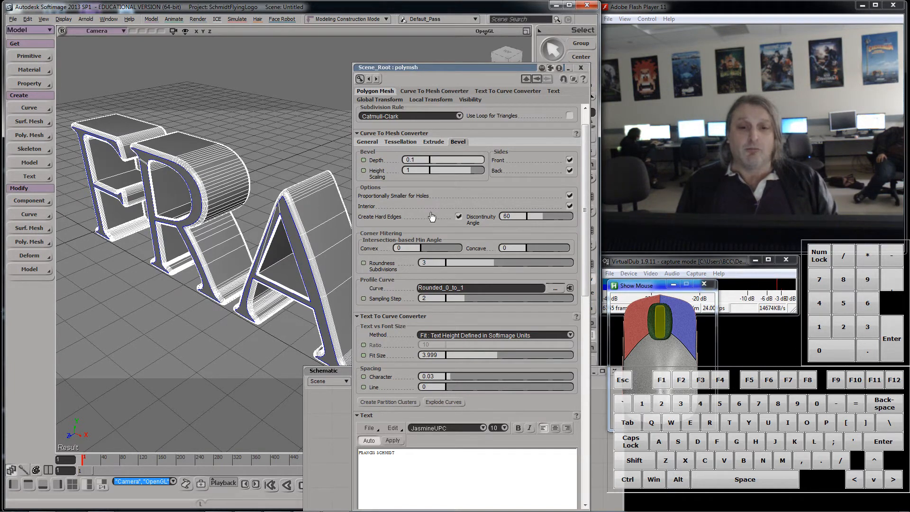
# Step: Switch to the web browser and scrub through the Universal afx flying logo reference video on YouTube
pyautogui.moveTo(433, 67); pyautogui.dragTo(431, 54)
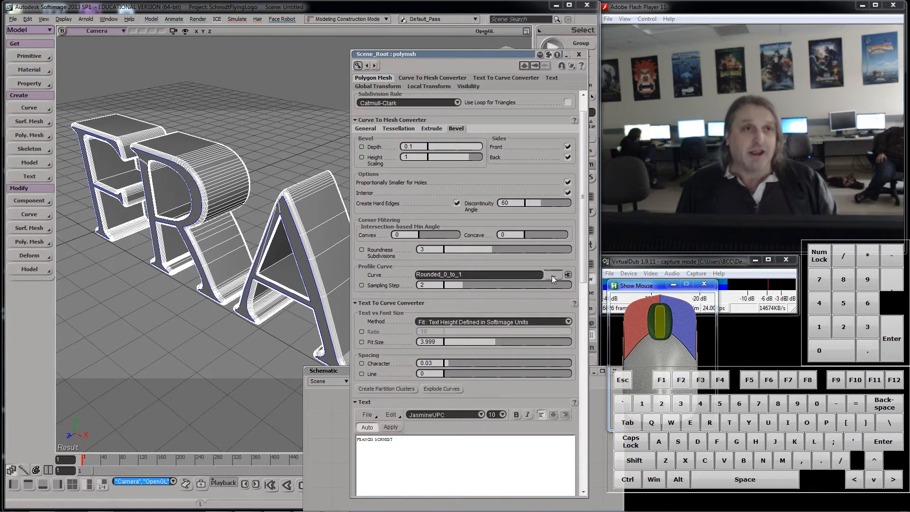
pyautogui.moveTo(259, 511)
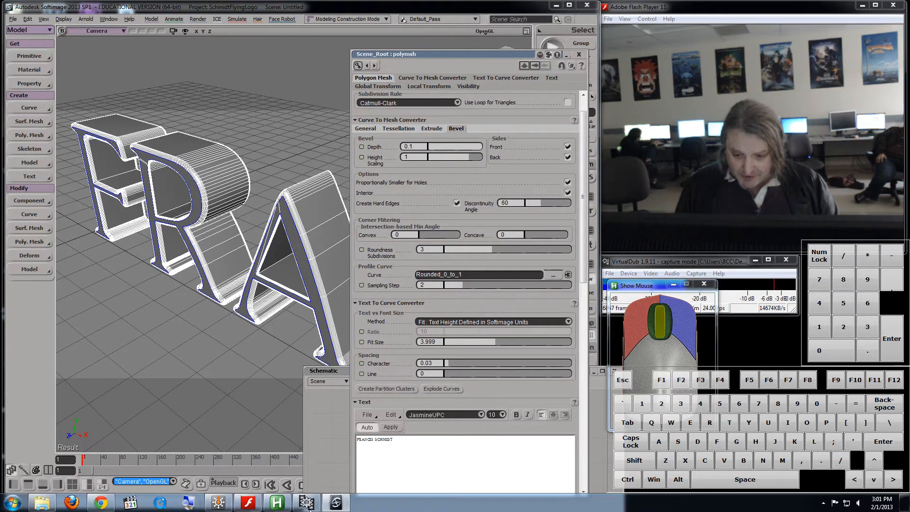
pyautogui.click(107, 502)
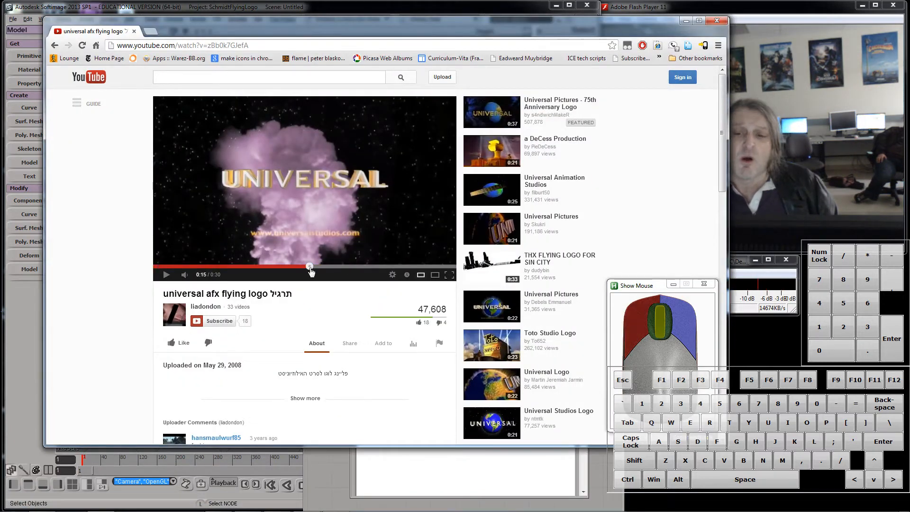
pyautogui.click(308, 266)
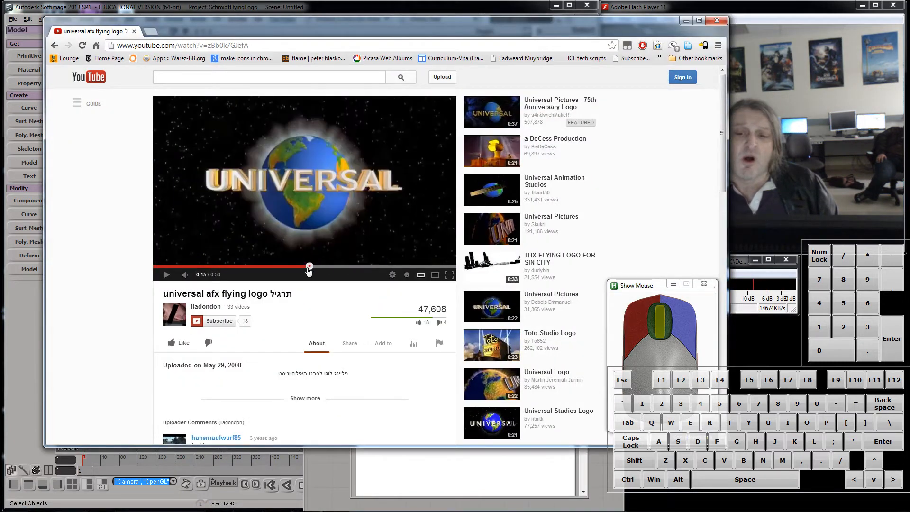
pyautogui.moveTo(309, 268); pyautogui.dragTo(275, 269)
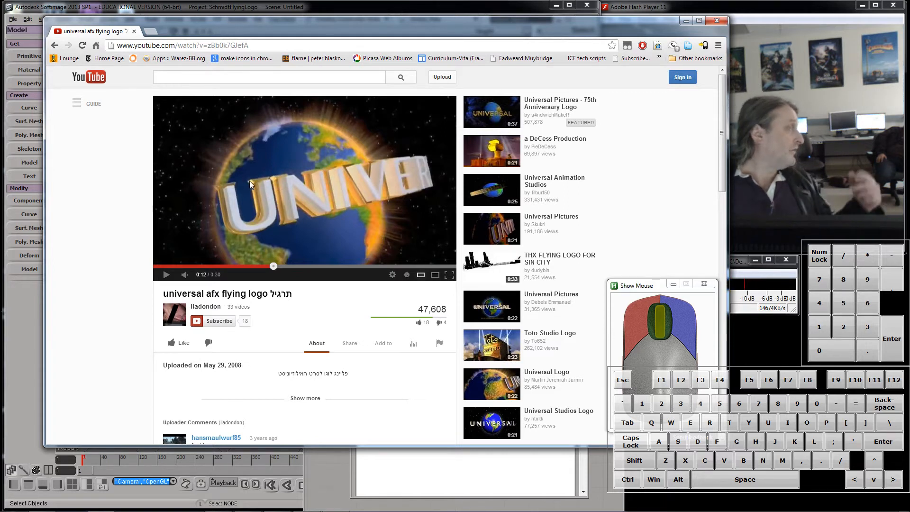
# Step: Open the Universal Pictures - 75th Anniversary Logo reference video and watch it full screen
pyautogui.click(513, 122)
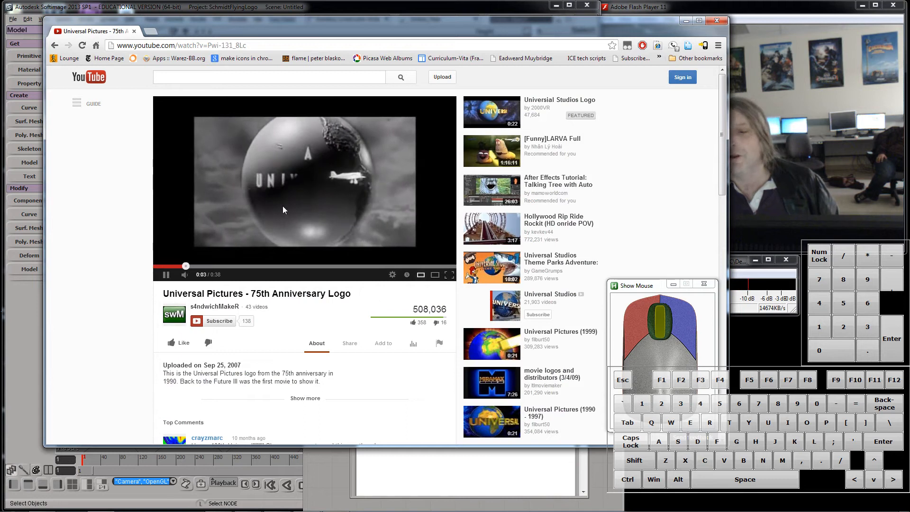
pyautogui.click(449, 276)
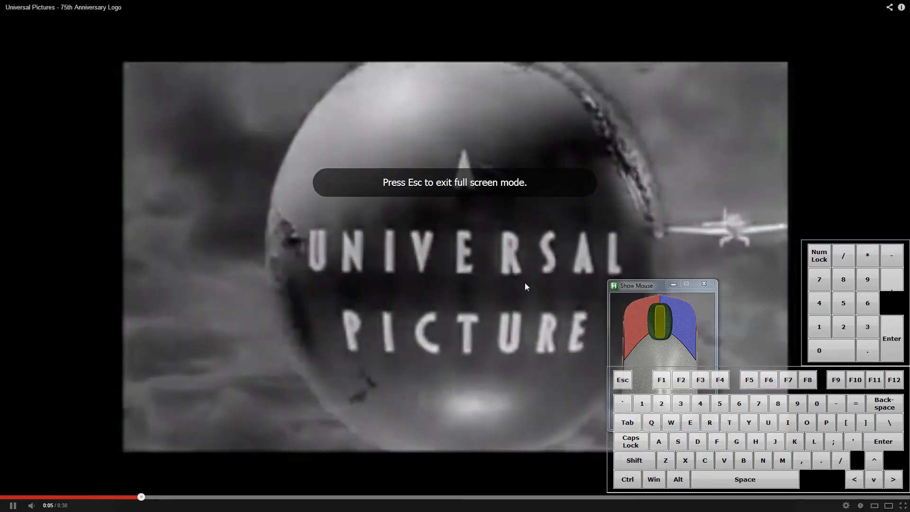
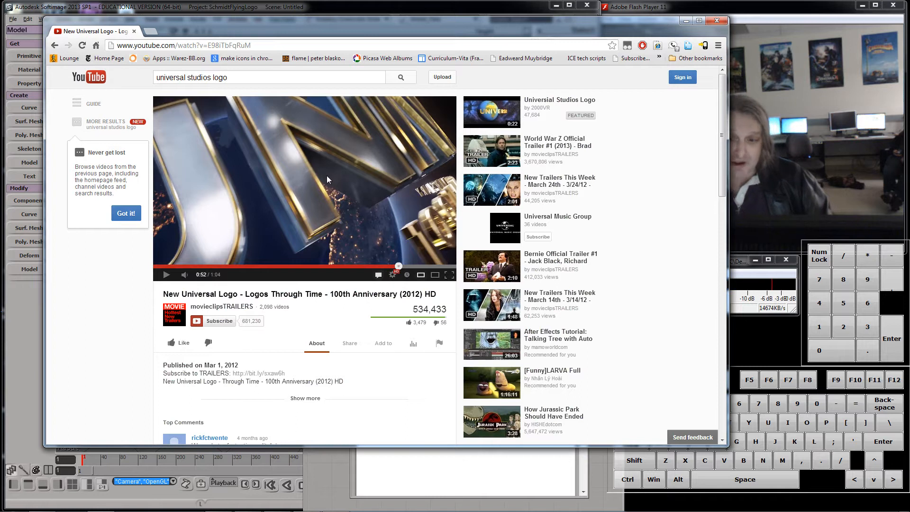
# Step: Return to the scene and set the text's bevel profile curve to the Squared_0_to_1_incut preset
pyautogui.click(687, 21)
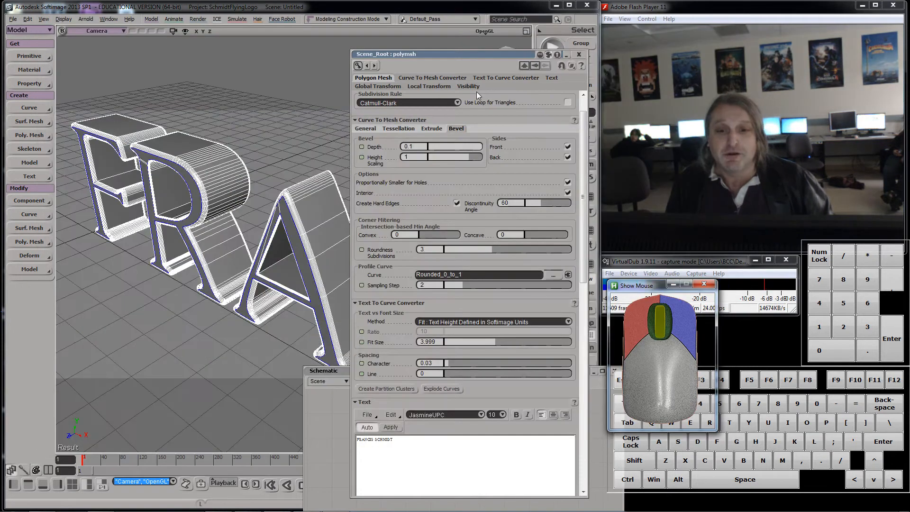
pyautogui.moveTo(467, 55); pyautogui.dragTo(456, 55)
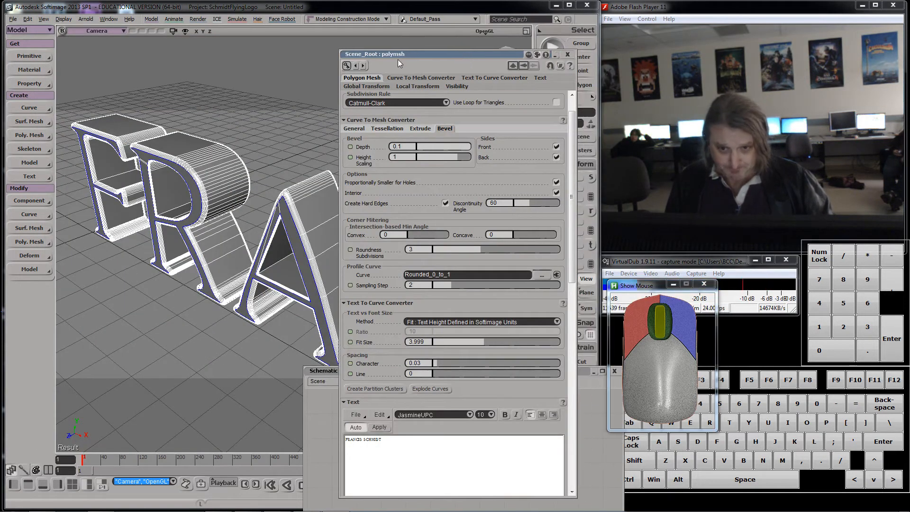
pyautogui.moveTo(397, 59); pyautogui.dragTo(385, 56)
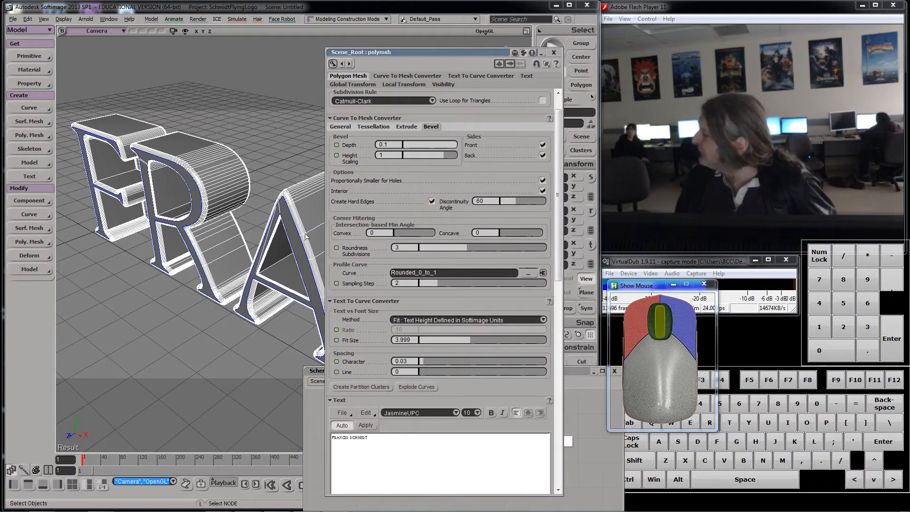
pyautogui.click(528, 274)
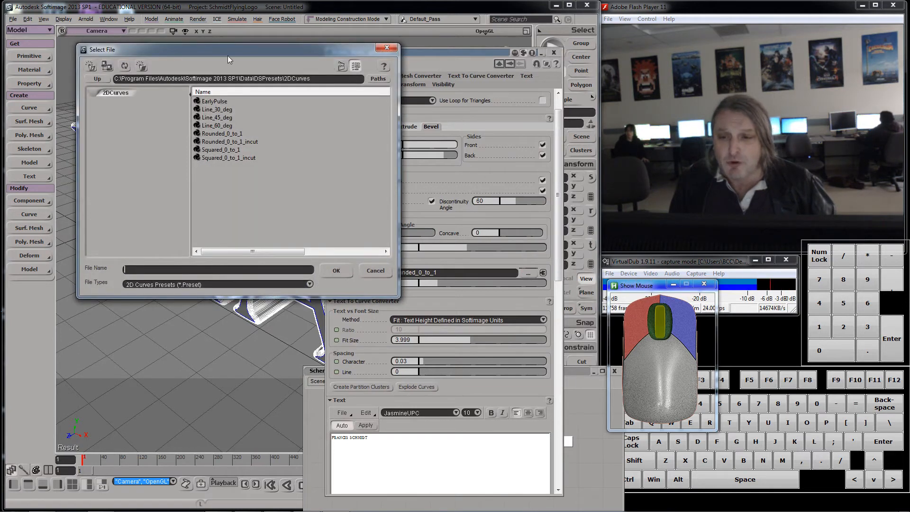
pyautogui.moveTo(227, 55); pyautogui.dragTo(512, 84)
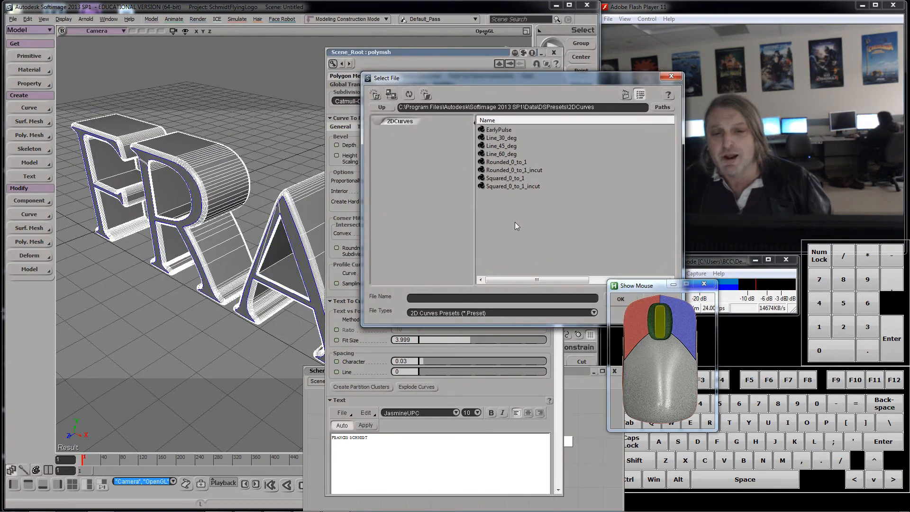
pyautogui.click(513, 188)
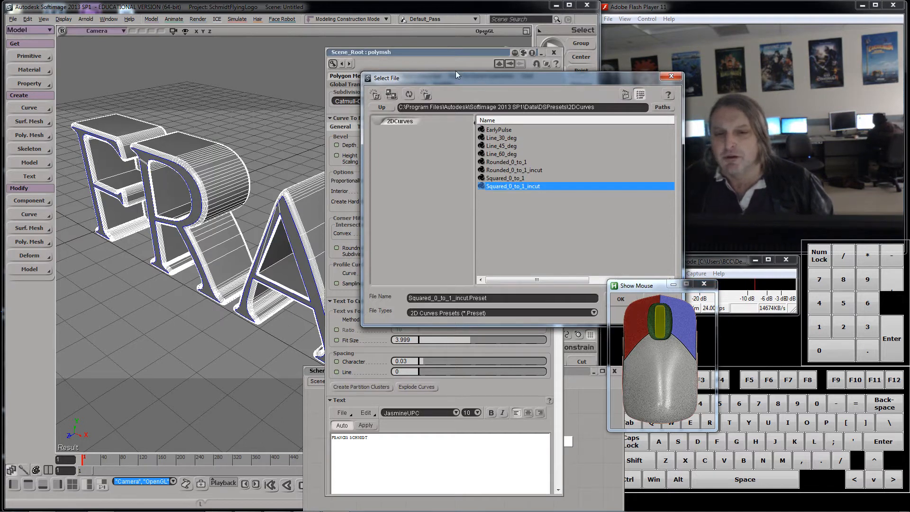
pyautogui.moveTo(456, 77); pyautogui.dragTo(345, 48)
pyautogui.click(516, 269)
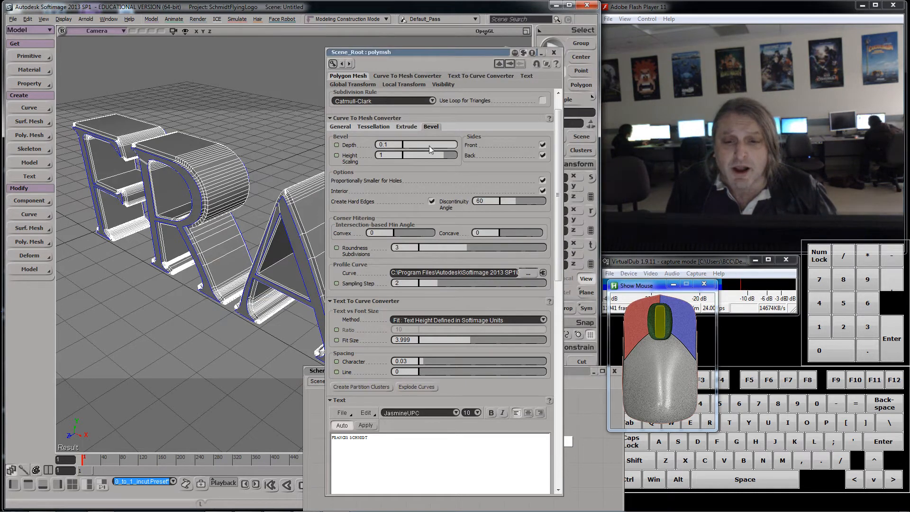
# Step: Lower the bevel depth to 0.085 and close the text property editor
pyautogui.moveTo(451, 147)
pyautogui.mouseDown()
pyautogui.moveTo(430, 144)
pyautogui.moveTo(449, 145)
pyautogui.mouseUp()
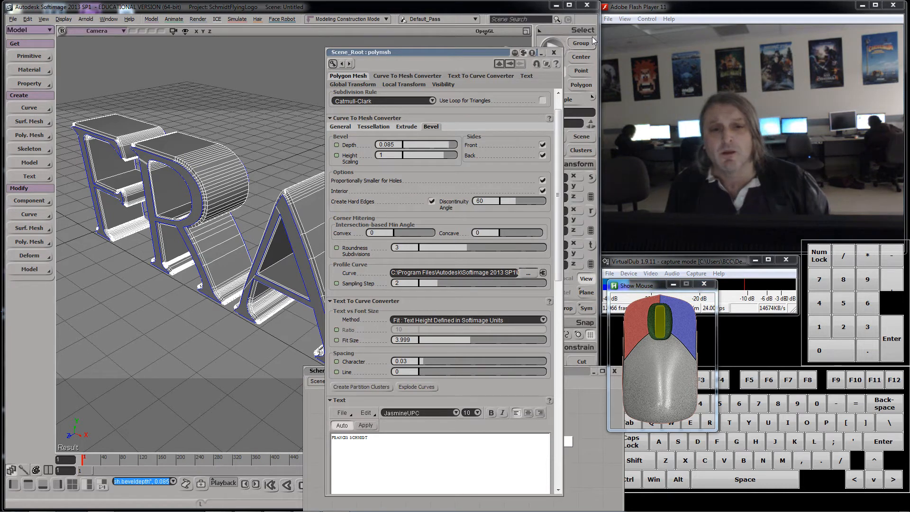
pyautogui.click(554, 52)
pyautogui.press('a')
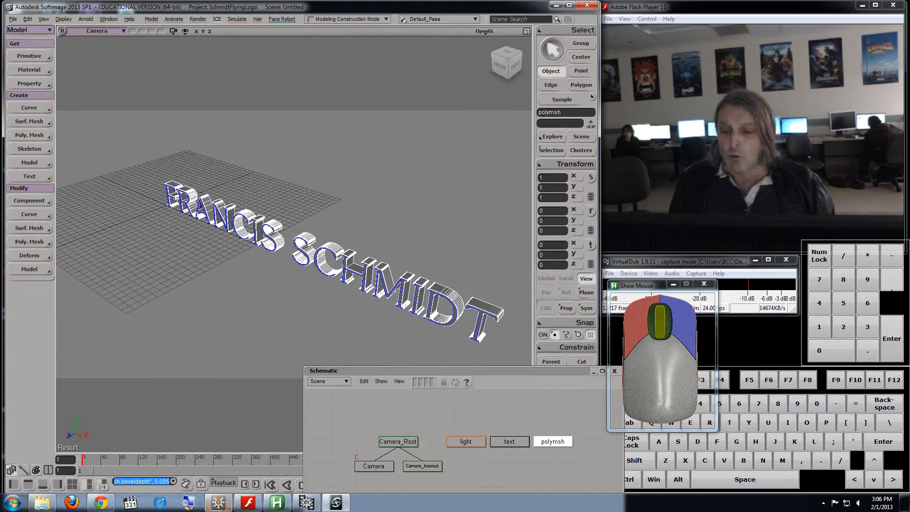
# Step: Switch to the browser and scrub through the Universal 100th Anniversary logo reference video
pyautogui.click(101, 502)
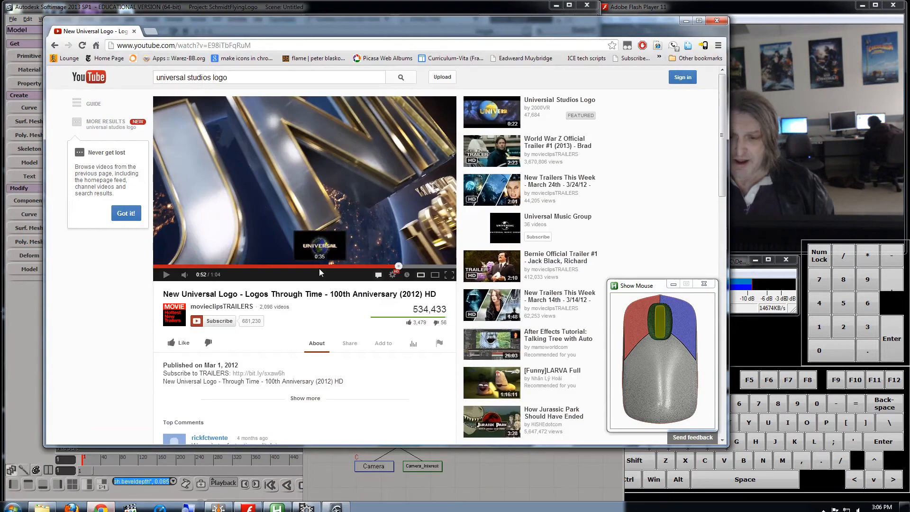
pyautogui.moveTo(417, 269); pyautogui.dragTo(438, 270)
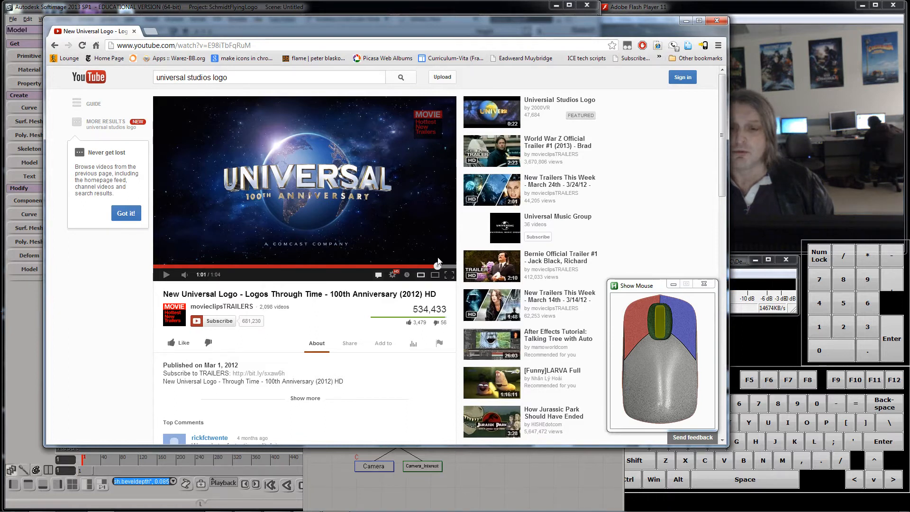
pyautogui.click(345, 267)
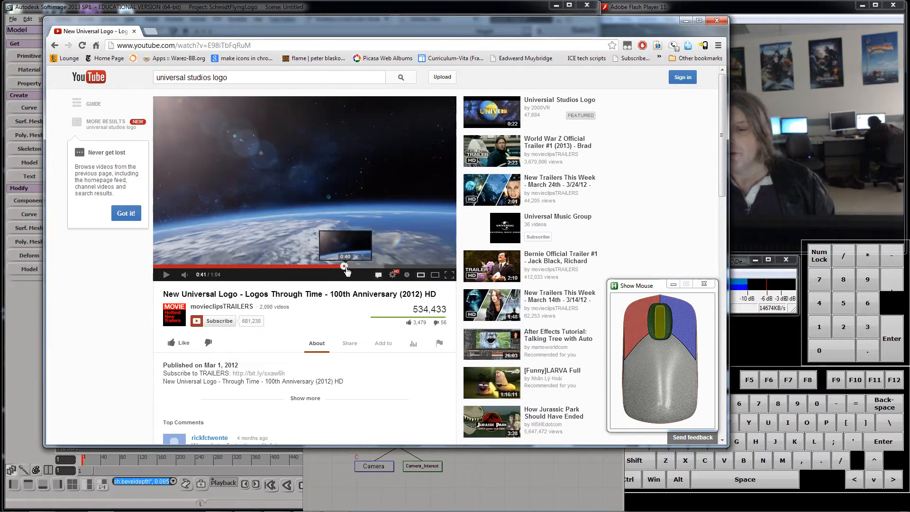
pyautogui.click(391, 267)
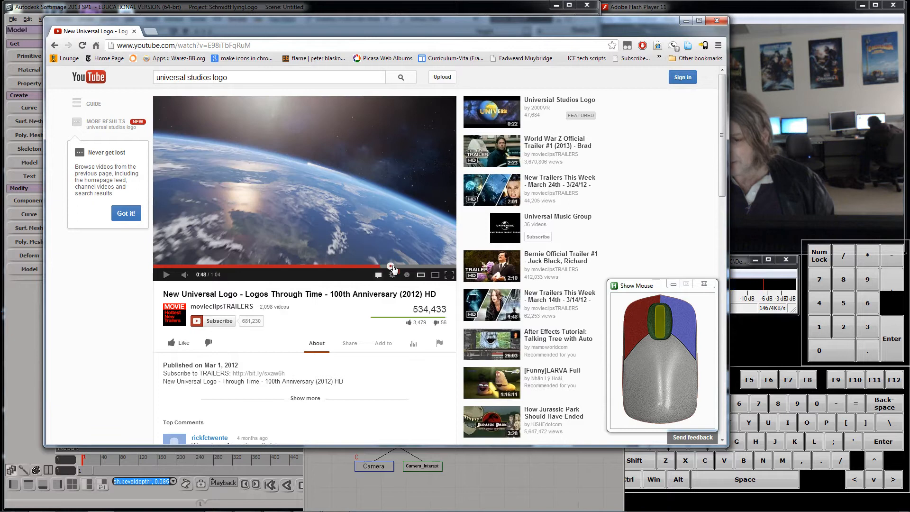
pyautogui.click(402, 268)
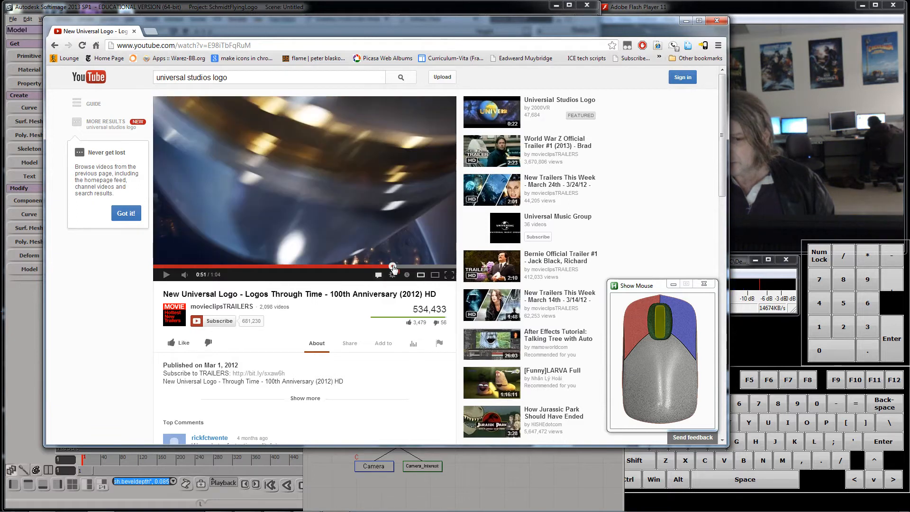
pyautogui.click(420, 267)
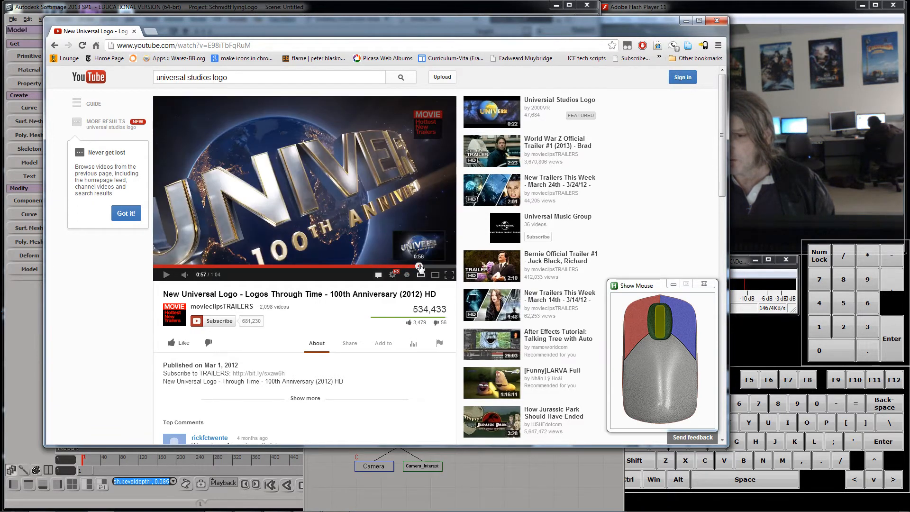
pyautogui.click(421, 267)
pyautogui.click(445, 267)
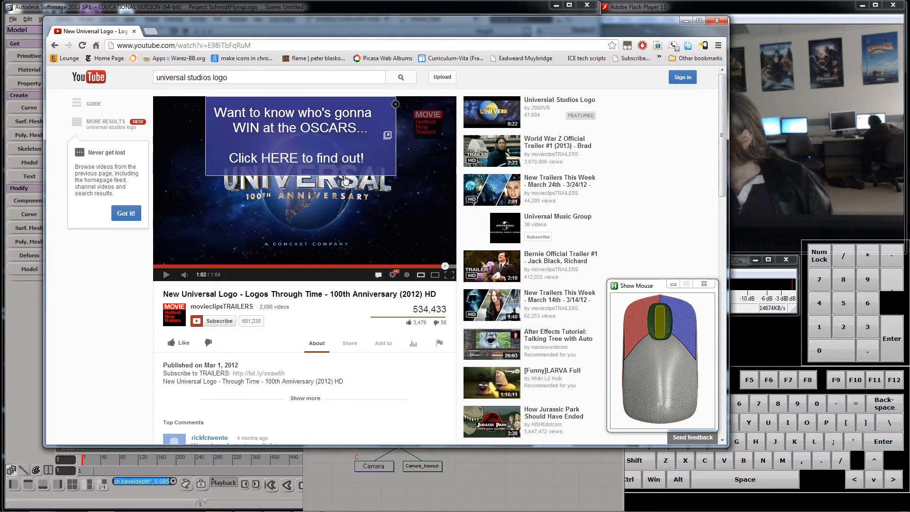
pyautogui.click(685, 21)
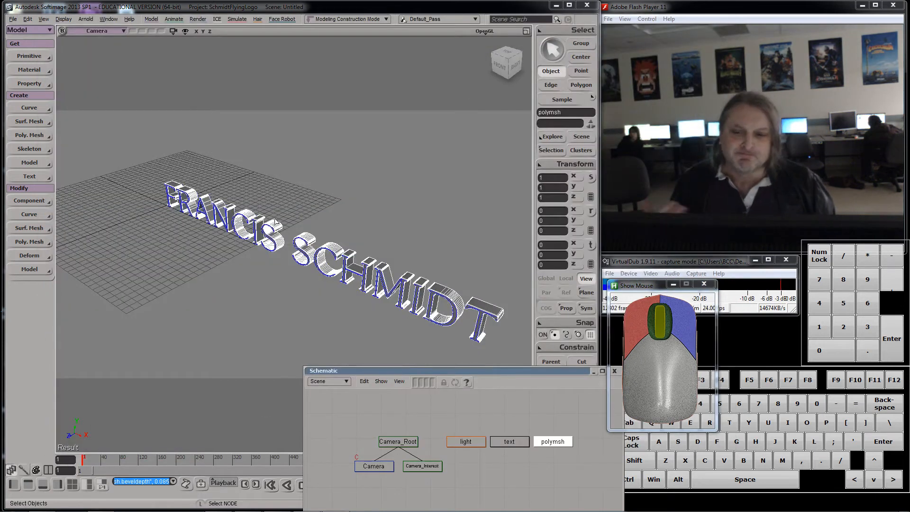
# Step: In a maximized front view without grid, create a polygon mesh sphere and increase its subdivision
pyautogui.click(526, 32)
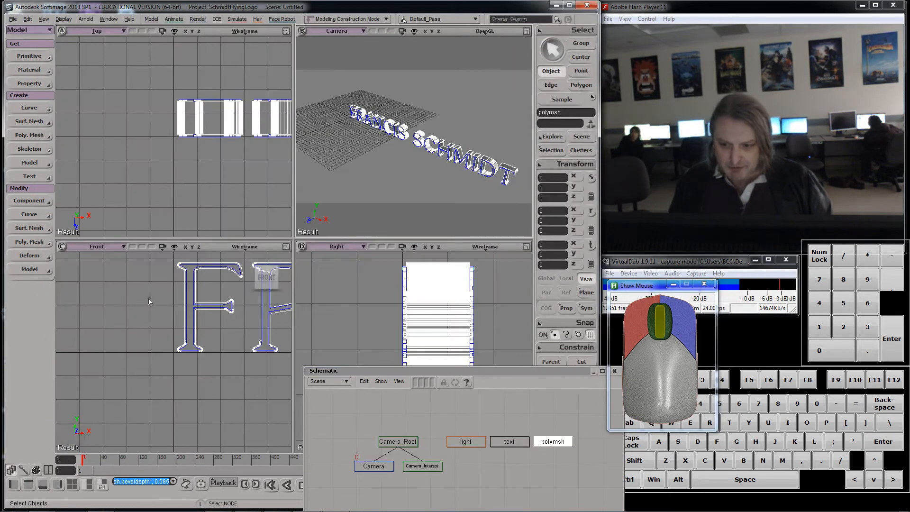
pyautogui.press('a')
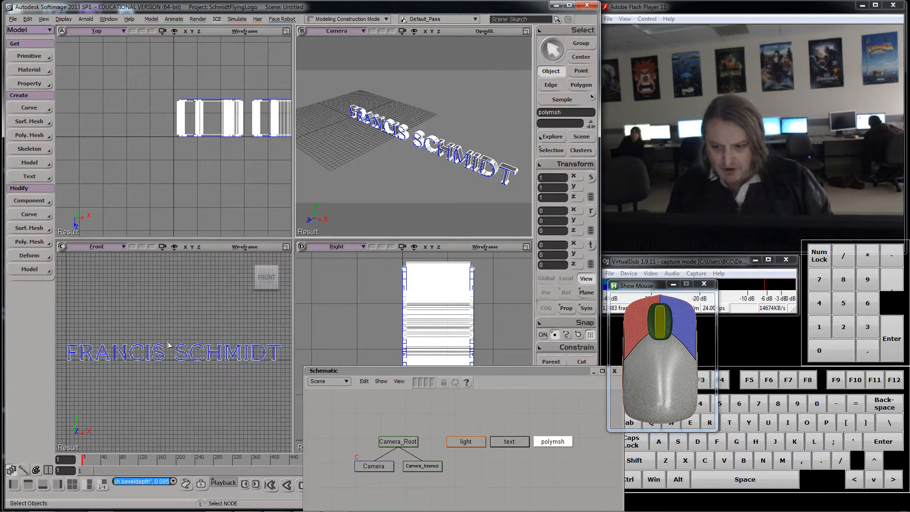
pyautogui.click(286, 248)
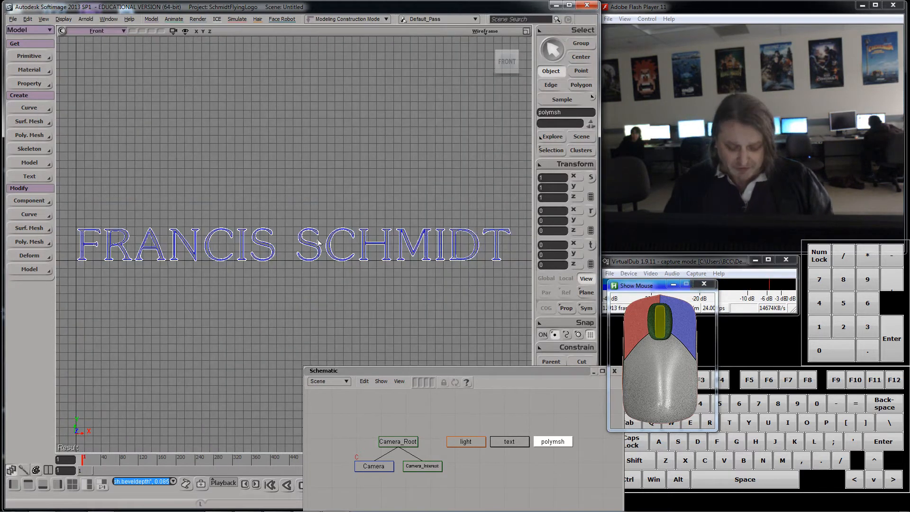
pyautogui.press('g')
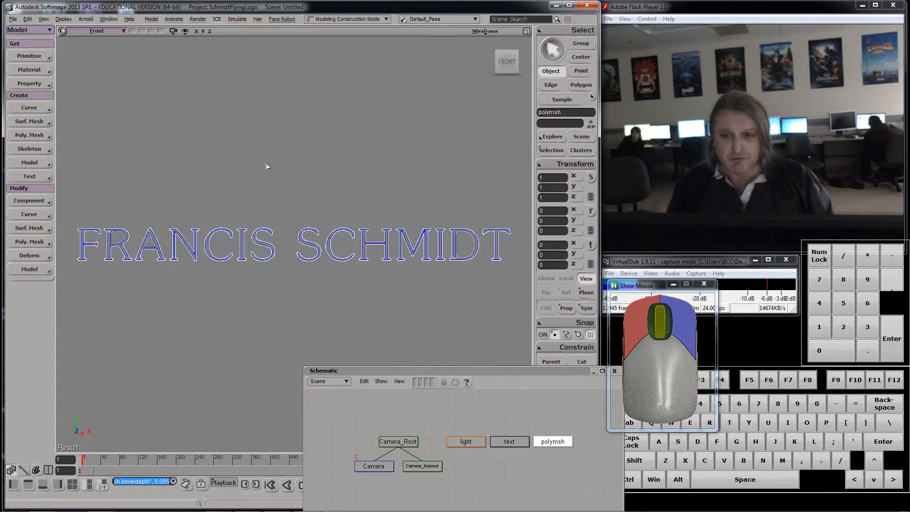
pyautogui.click(29, 56)
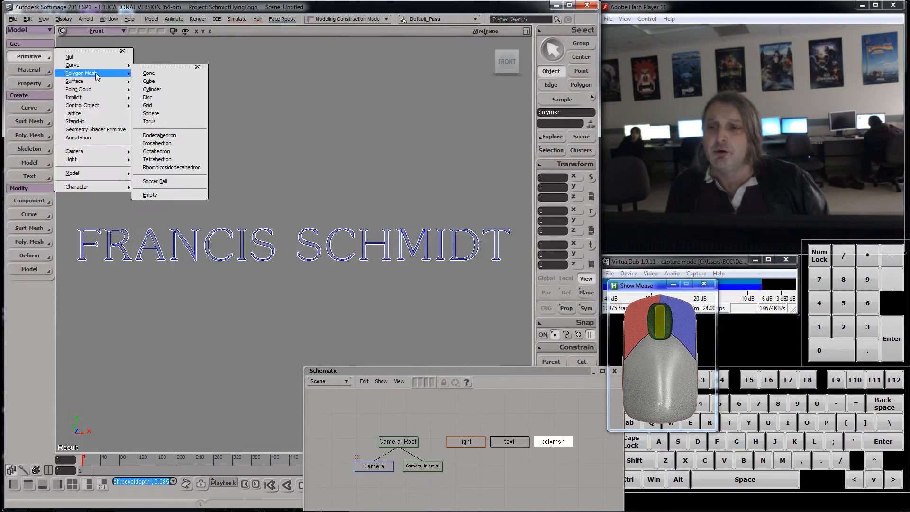
pyautogui.moveTo(95, 65)
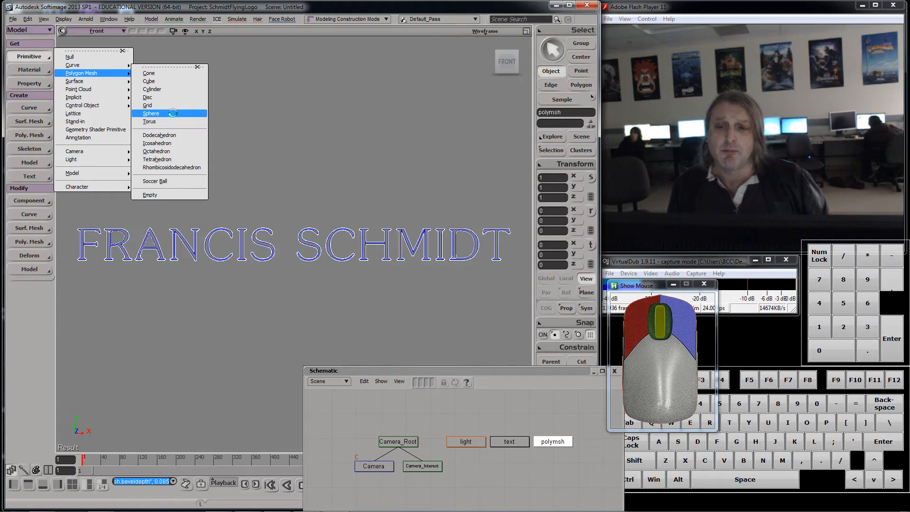
pyautogui.click(173, 114)
pyautogui.moveTo(450, 55); pyautogui.dragTo(333, 111)
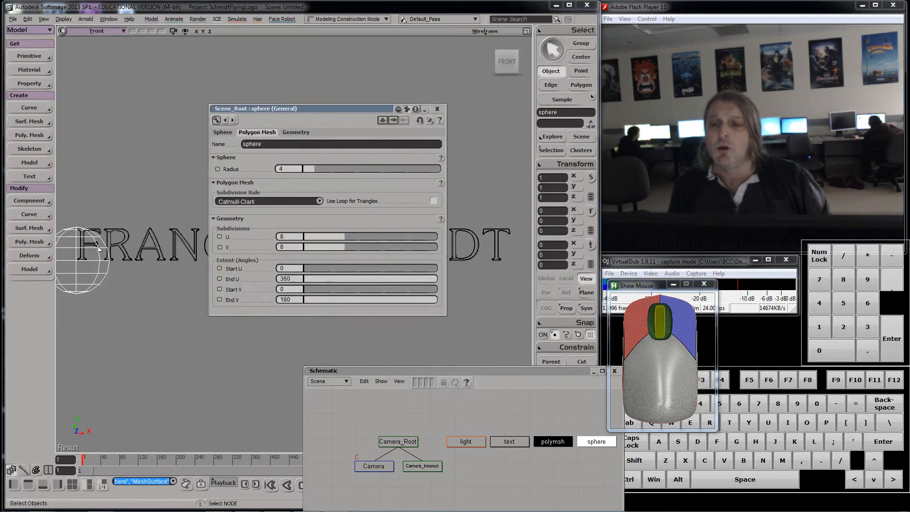
pyautogui.press('KP_Add')
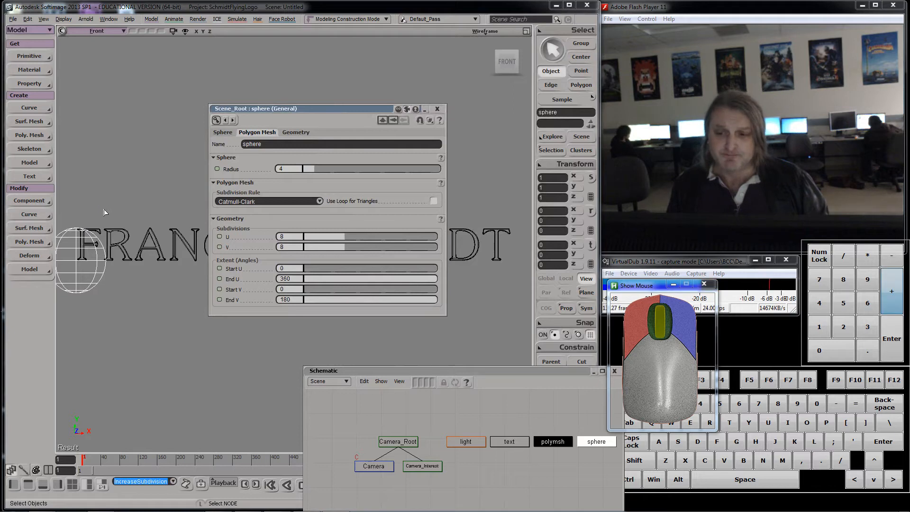
# Step: Set the sphere radius to about 19.5 and move it to centre behind the name text
pyautogui.moveTo(322, 115); pyautogui.dragTo(101, 315)
pyautogui.click(590, 245)
pyautogui.moveTo(132, 268); pyautogui.dragTo(317, 248)
pyautogui.moveTo(285, 194); pyautogui.dragTo(283, 175)
pyautogui.moveTo(140, 313); pyautogui.dragTo(129, 143)
pyautogui.moveTo(119, 205); pyautogui.dragTo(163, 202)
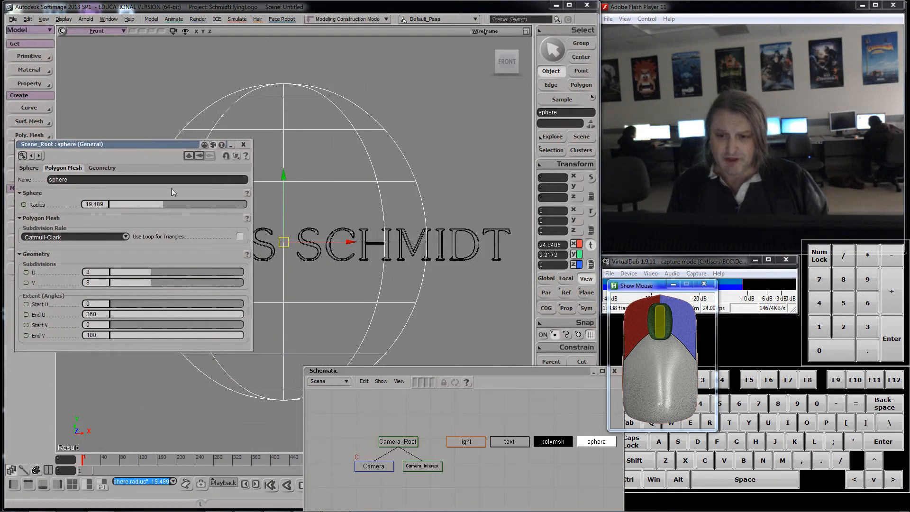
pyautogui.moveTo(158, 145); pyautogui.dragTo(238, 309)
pyautogui.moveTo(350, 242); pyautogui.dragTo(357, 244)
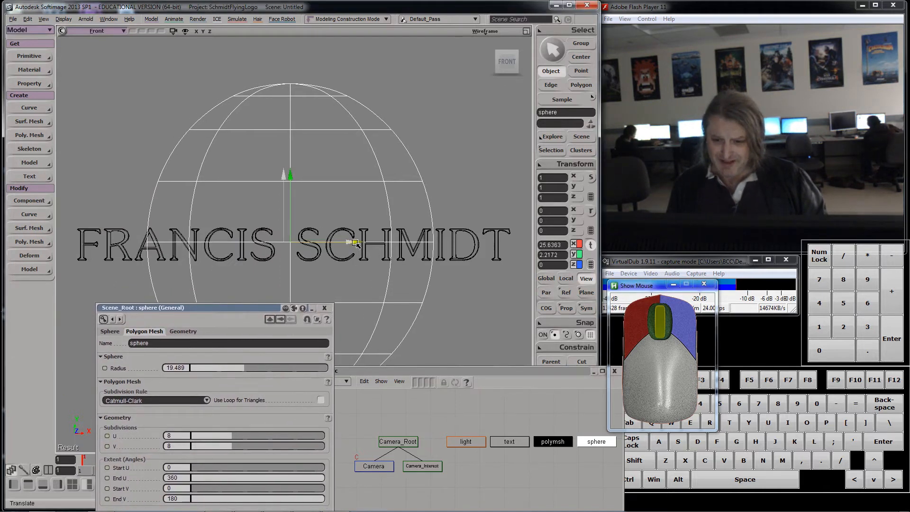
# Step: Try moving the sphere back along Z in the top view, then undo the move
pyautogui.click(527, 31)
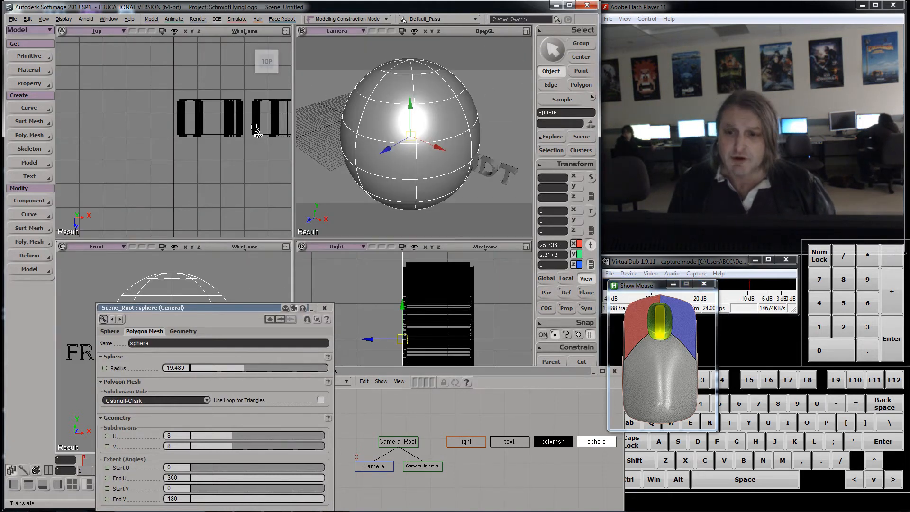
pyautogui.scroll(-8, 255, 128)
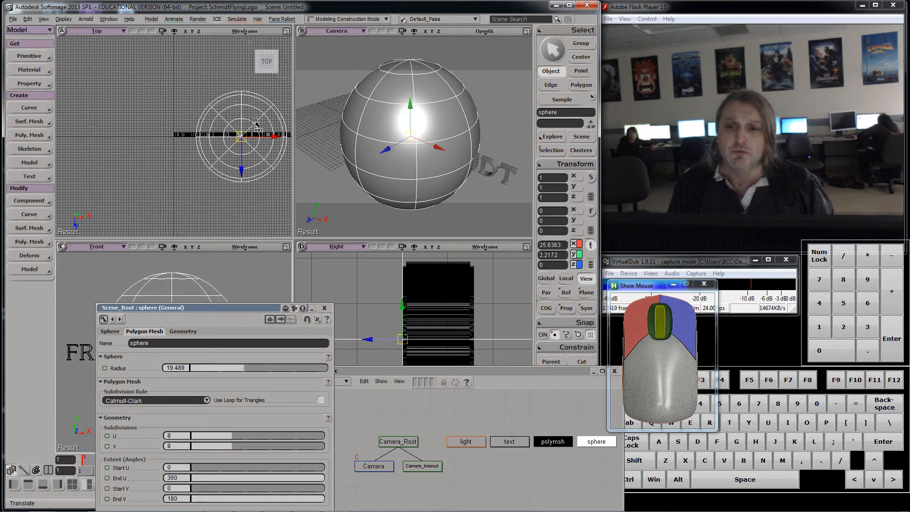
pyautogui.scroll(-2, 254, 124)
pyautogui.moveTo(232, 166); pyautogui.dragTo(233, 184)
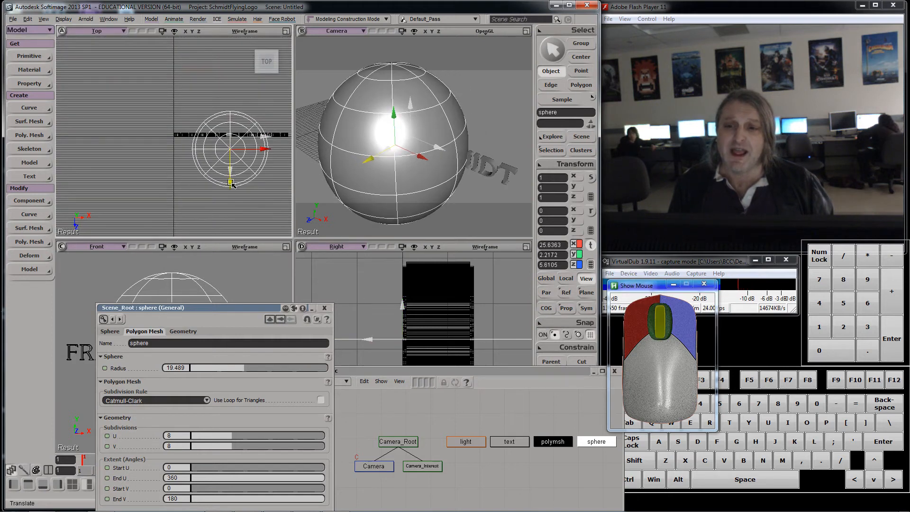
pyautogui.hotkey('ctrl', 'z')
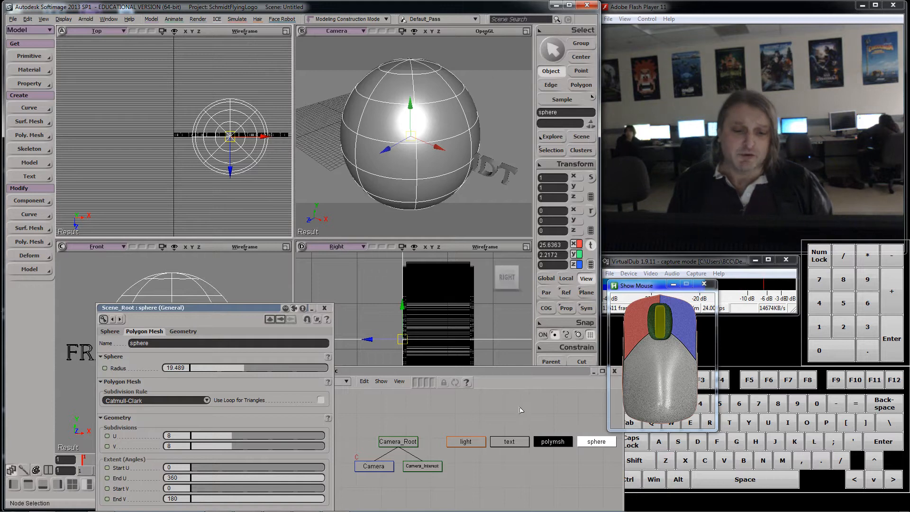
# Step: Select the text mesh and move it forward along Z to about 45, in front of the sphere
pyautogui.click(555, 442)
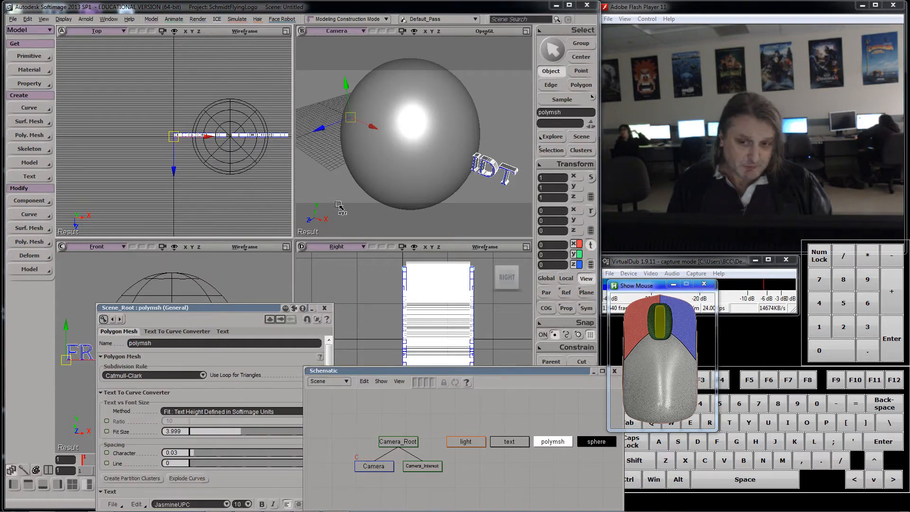
pyautogui.moveTo(173, 175); pyautogui.dragTo(172, 235)
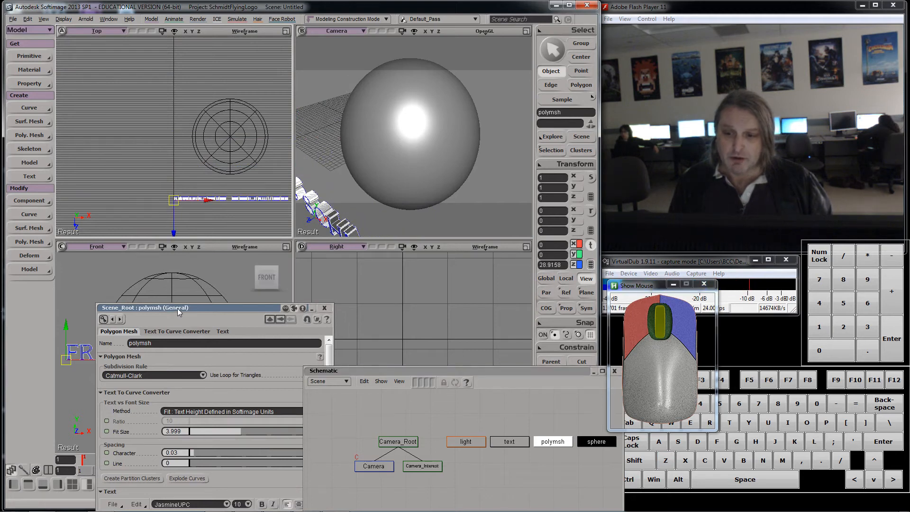
pyautogui.moveTo(178, 308); pyautogui.dragTo(420, 297)
pyautogui.moveTo(173, 233); pyautogui.dragTo(172, 268)
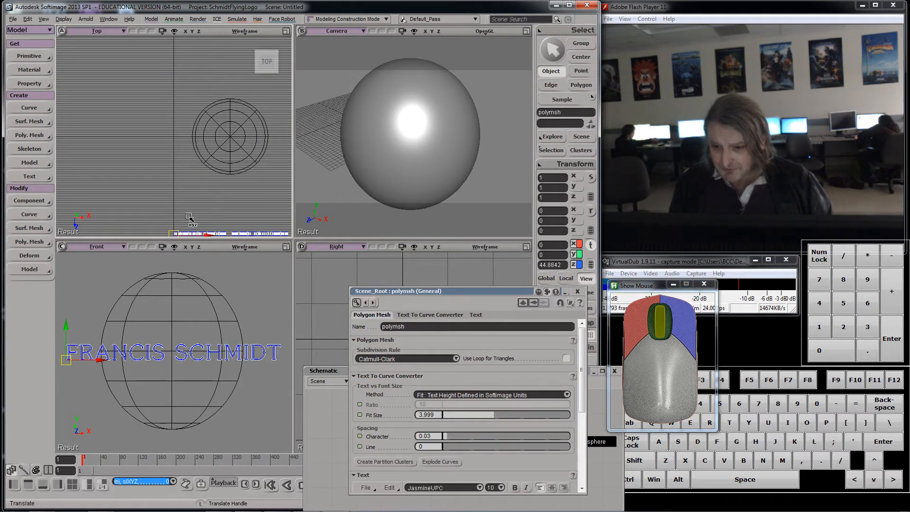
pyautogui.scroll(-2, 191, 216)
pyautogui.scroll(-2, 188, 217)
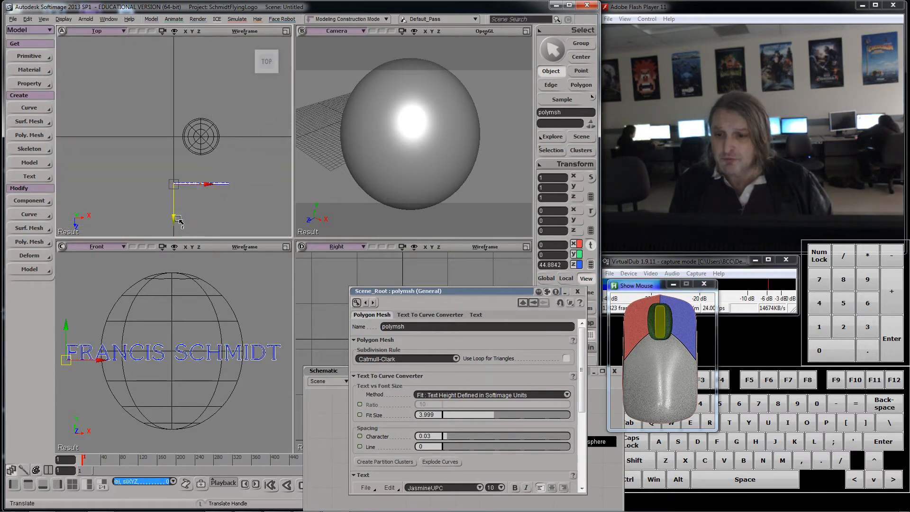
# Step: Move the text mesh back along Z to about 31.5
pyautogui.moveTo(175, 217); pyautogui.dragTo(174, 170)
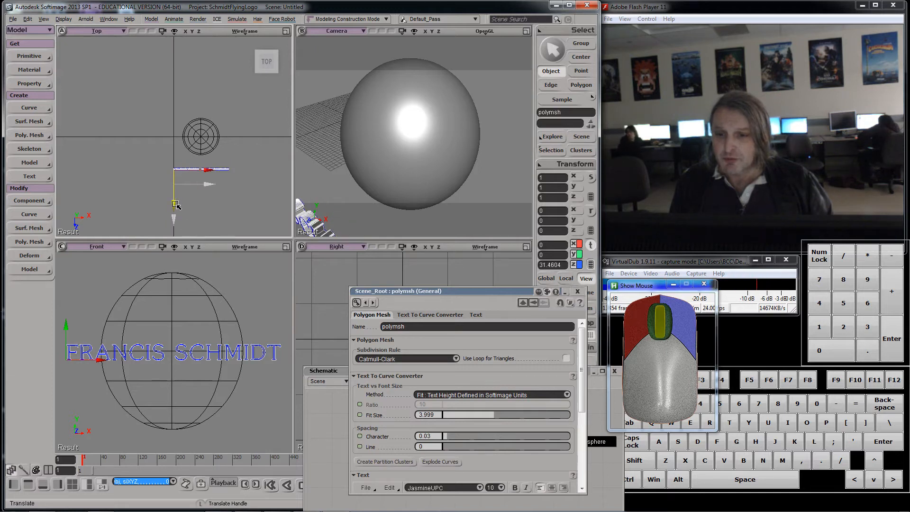
pyautogui.press('s')
pyautogui.moveTo(406, 175); pyautogui.dragTo(425, 139, button='right')
pyautogui.scroll(-5, 430, 144)
pyautogui.scroll(3, 430, 145)
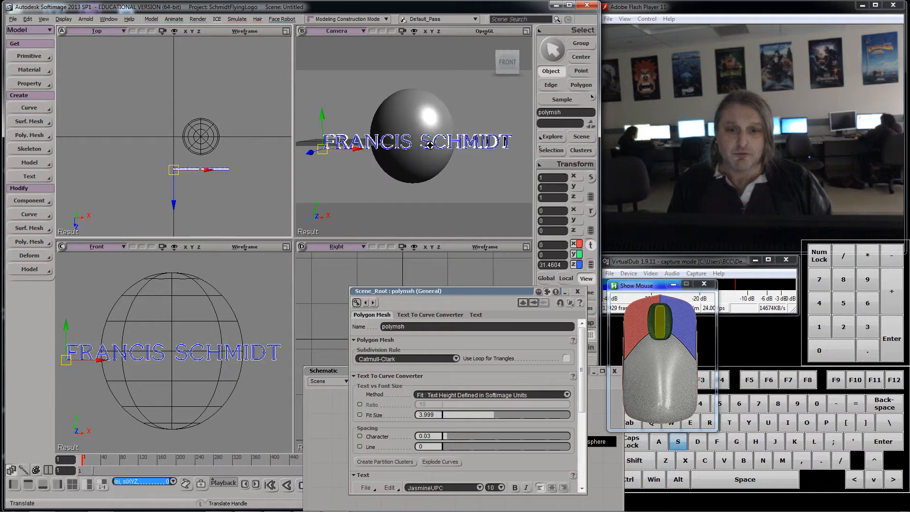
pyautogui.press('s')
pyautogui.moveTo(425, 139); pyautogui.dragTo(427, 141)
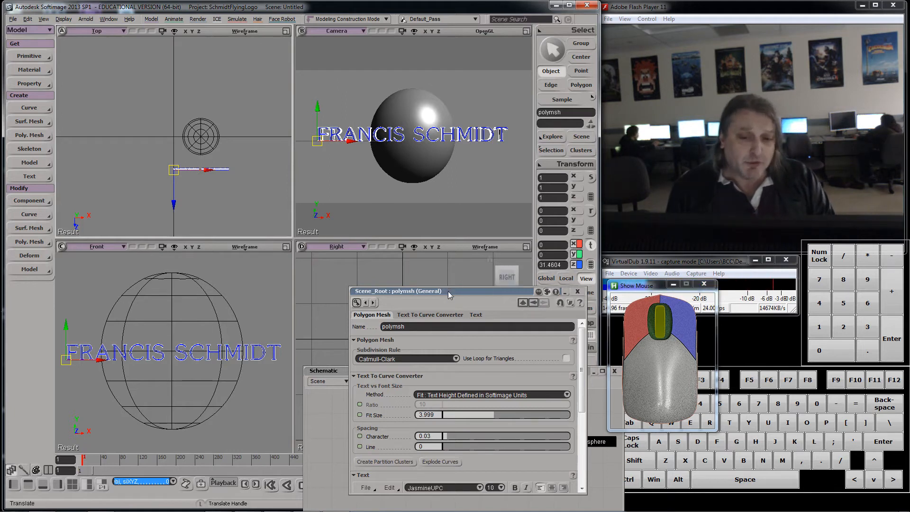
# Step: Save the scene as logosetup1, copying external files under the project
pyautogui.moveTo(448, 291); pyautogui.dragTo(110, 314)
pyautogui.moveTo(493, 371); pyautogui.dragTo(425, 244)
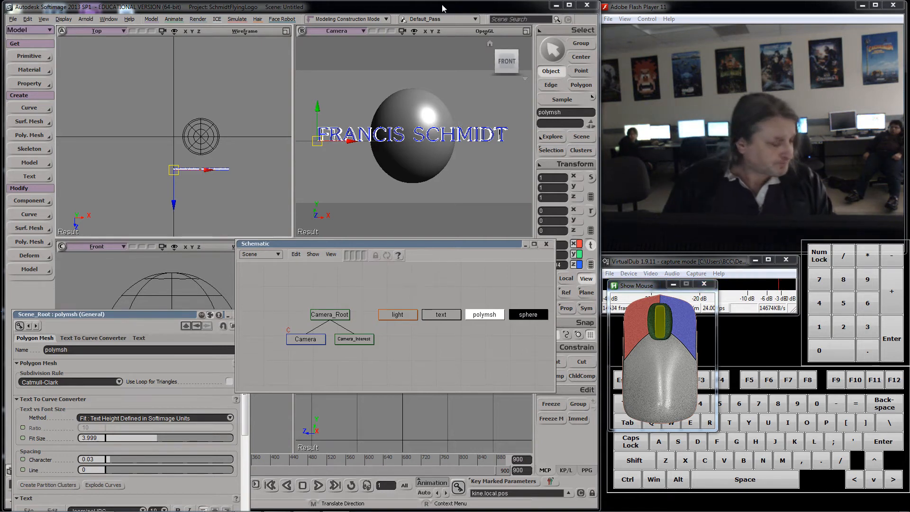
pyautogui.click(15, 19)
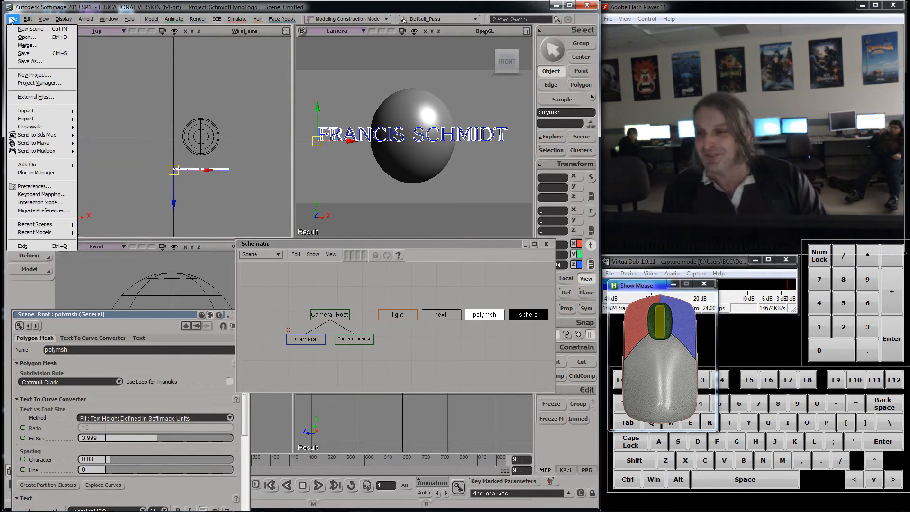
pyautogui.click(30, 61)
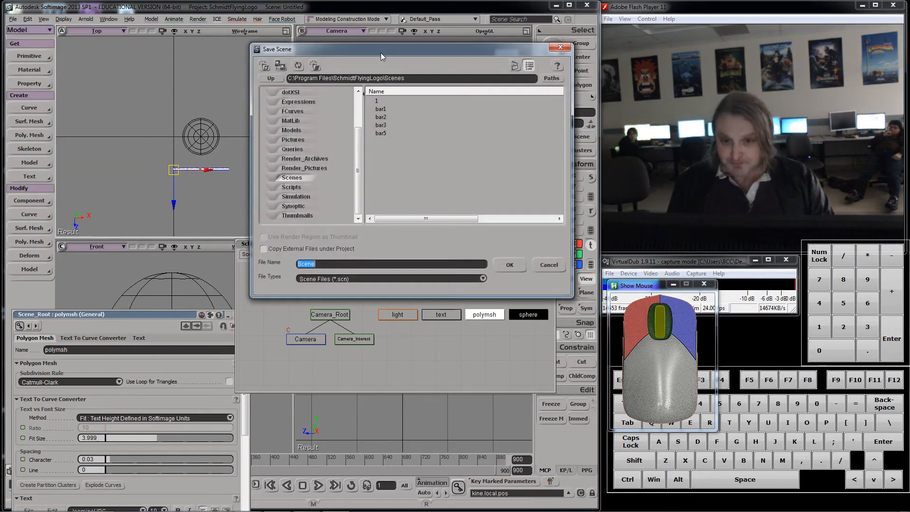
pyautogui.moveTo(380, 52); pyautogui.dragTo(278, 124)
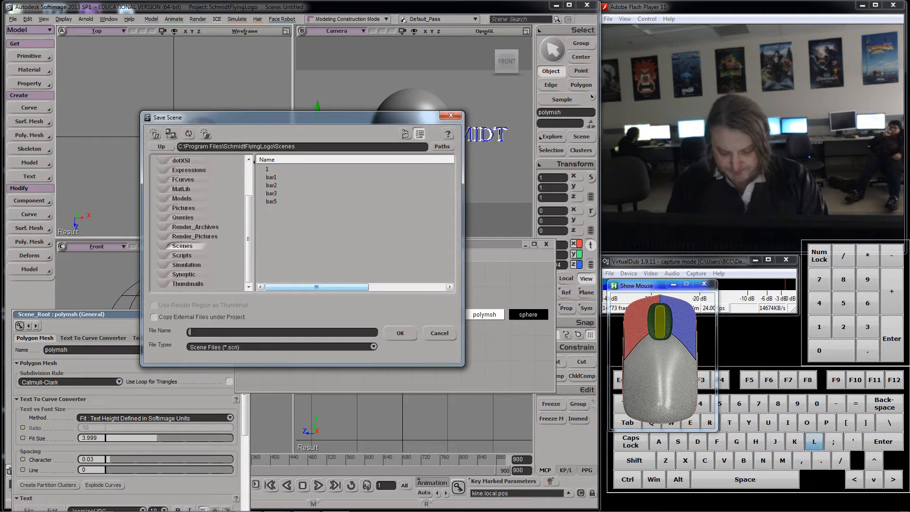
pyautogui.write('ogosetup1')
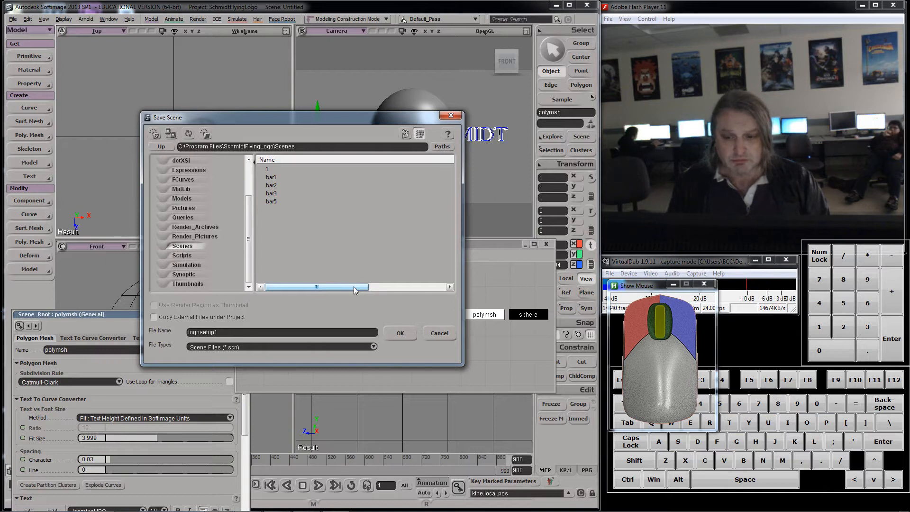
pyautogui.click(155, 317)
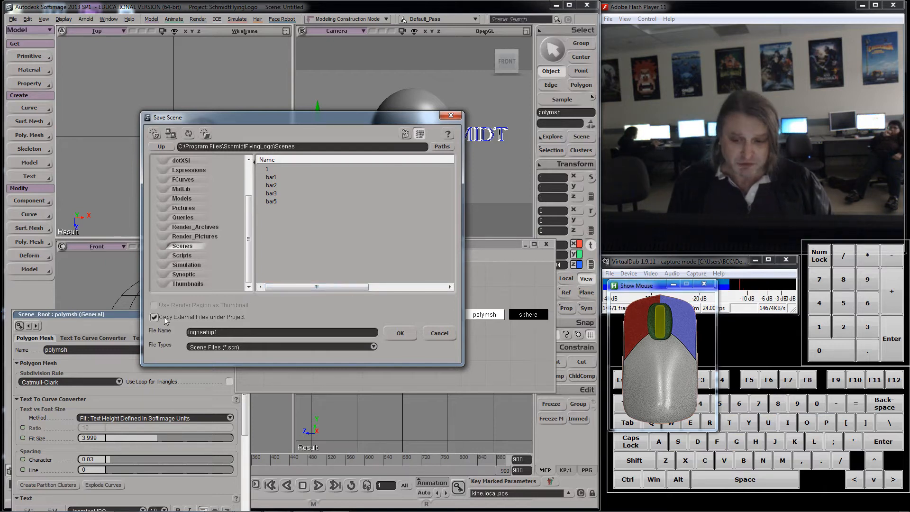
pyautogui.click(400, 333)
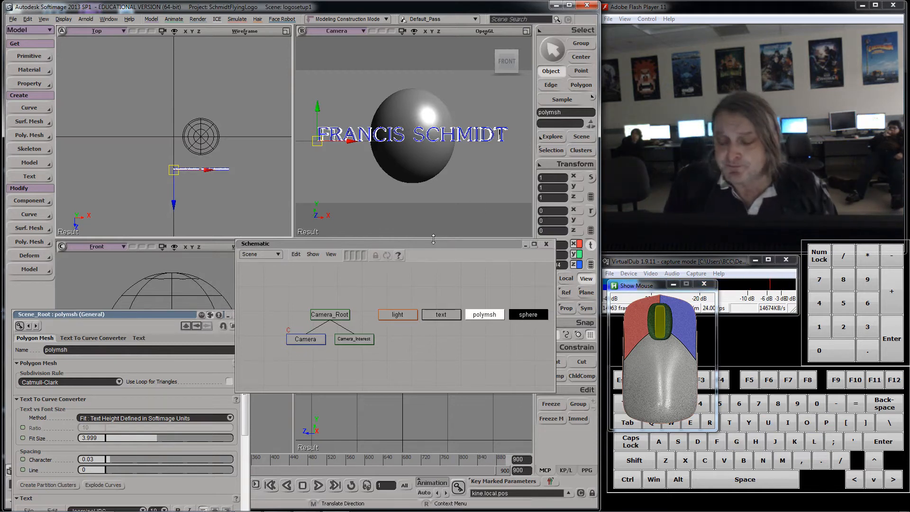
# Step: Select an edge loop around the sphere's equator and extract it as a curve
pyautogui.moveTo(439, 244); pyautogui.dragTo(439, 261)
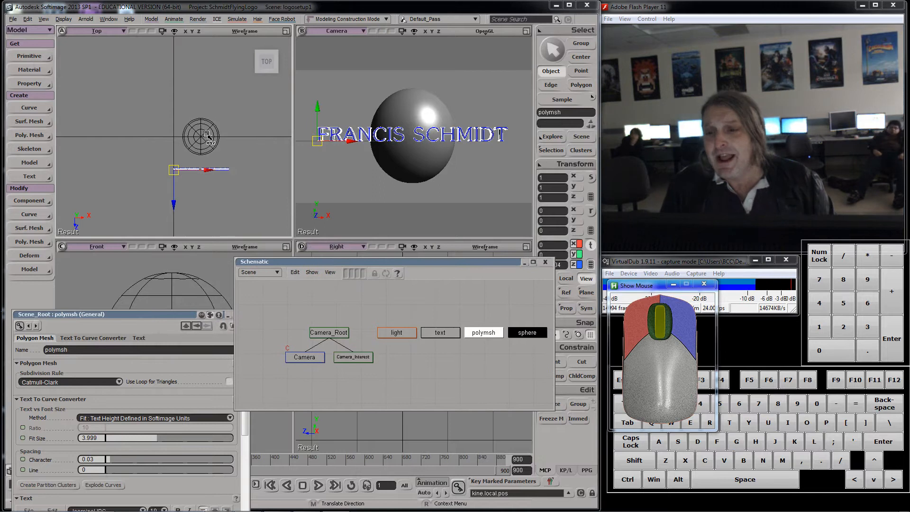
pyautogui.scroll(3, 209, 138)
pyautogui.press('space')
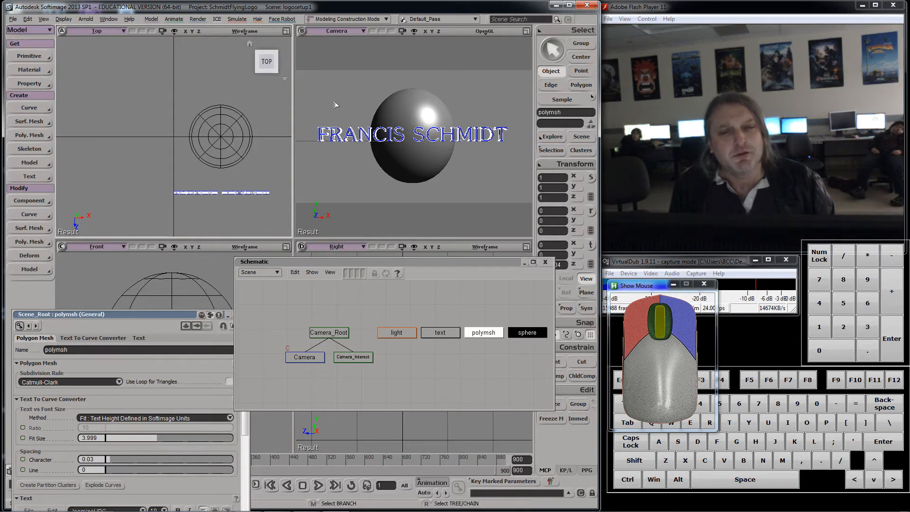
pyautogui.click(411, 121)
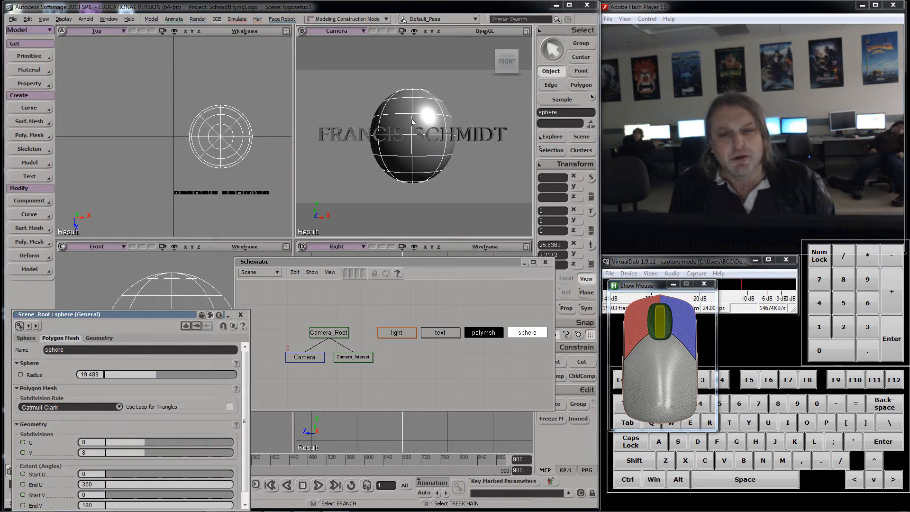
pyautogui.click(36, 109)
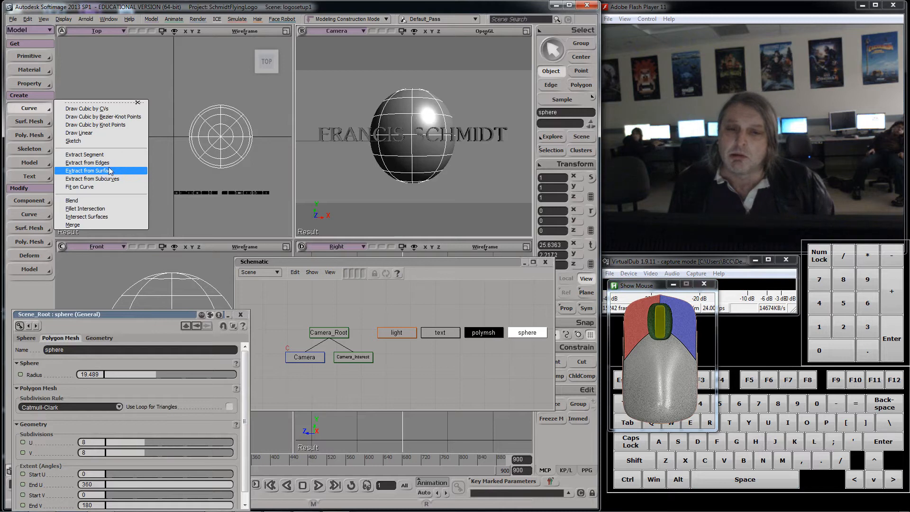
pyautogui.click(554, 86)
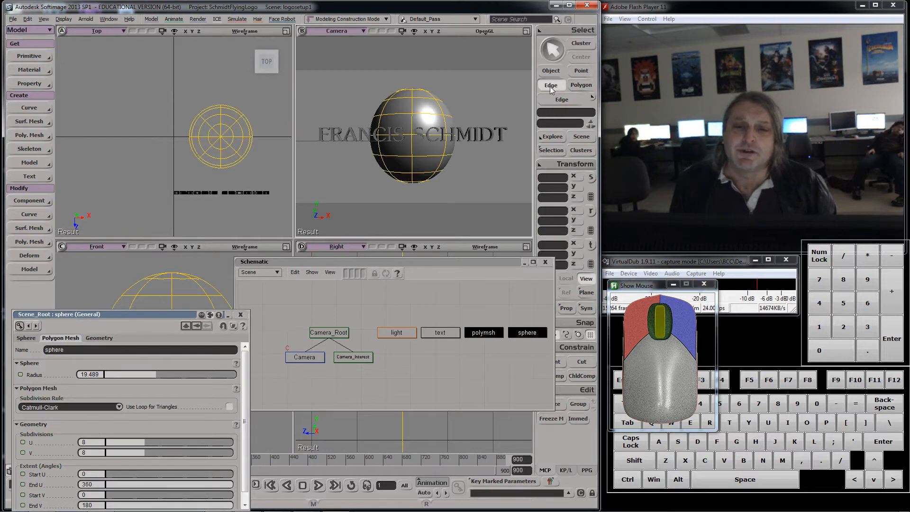
pyautogui.click(406, 138)
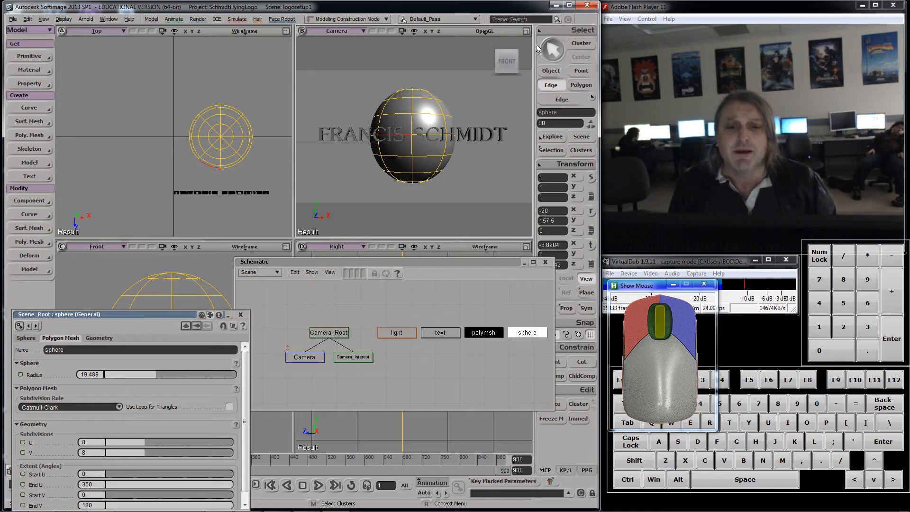
pyautogui.click(552, 32)
pyautogui.moveTo(493, 37)
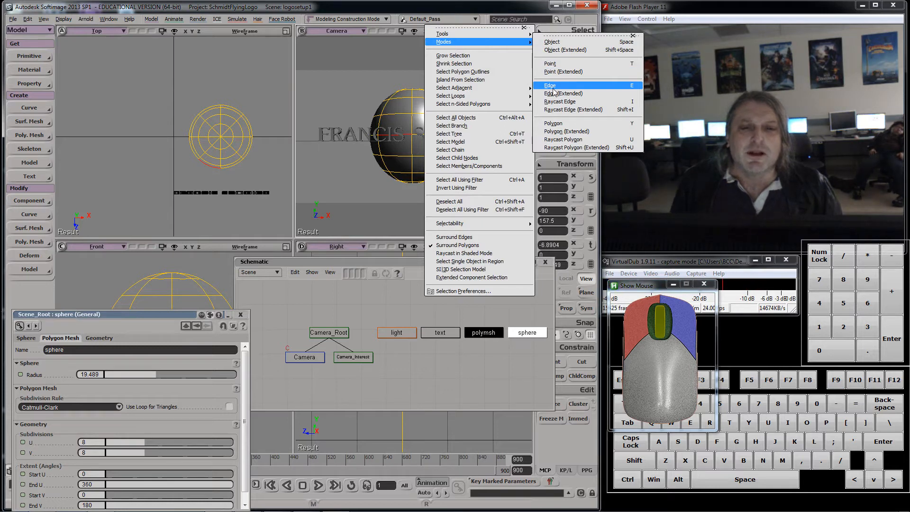
pyautogui.moveTo(503, 96)
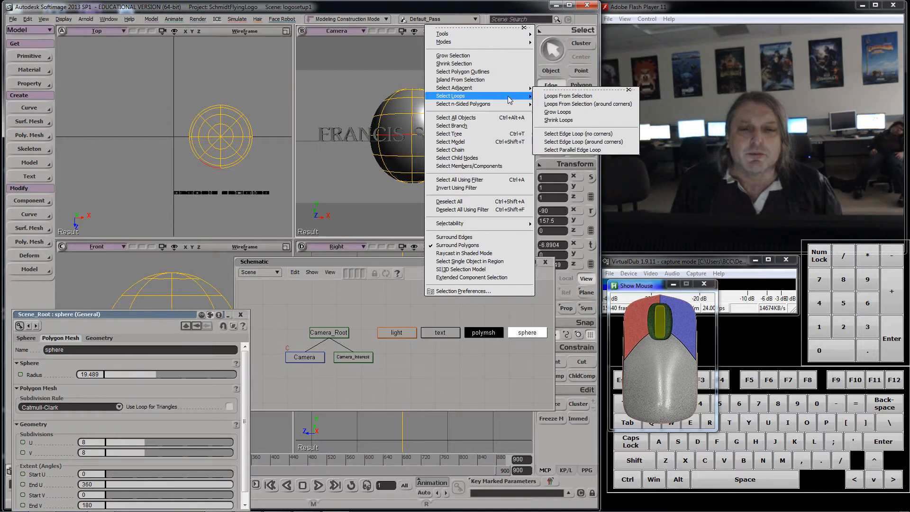
pyautogui.click(559, 97)
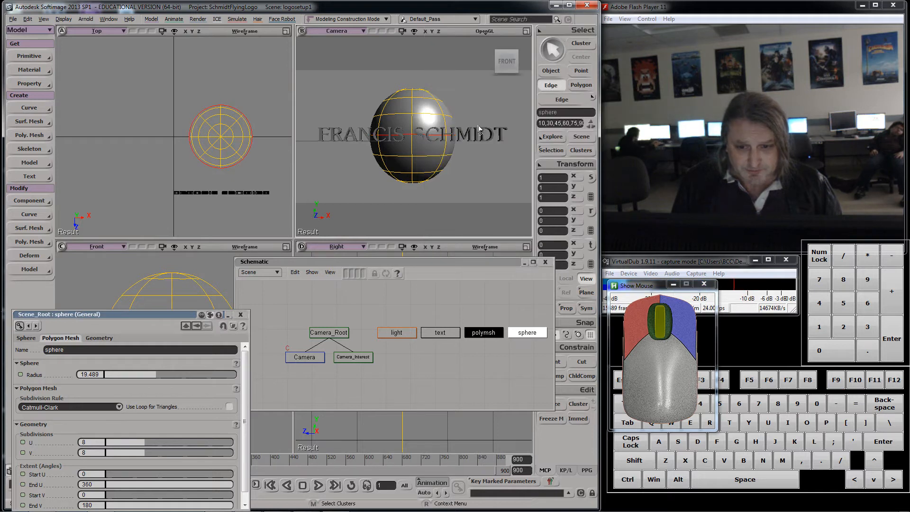
pyautogui.rightClick(411, 137)
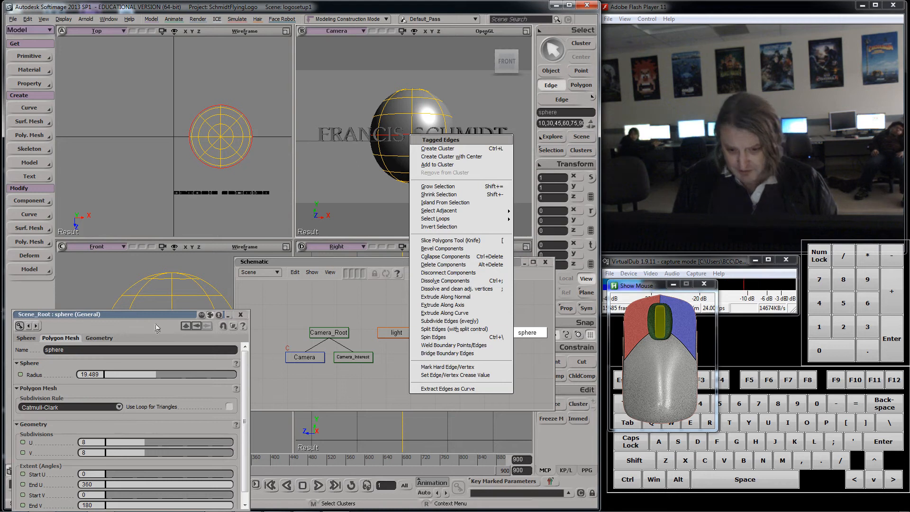
pyautogui.click(444, 389)
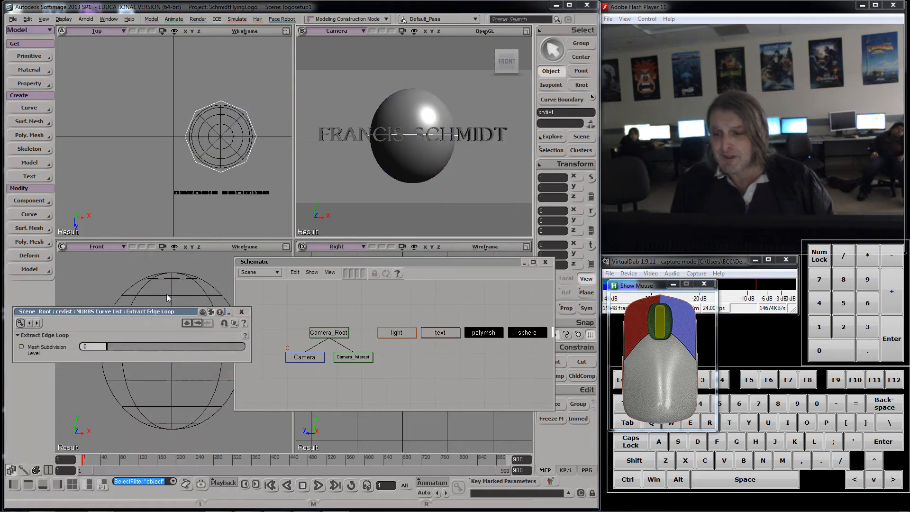
# Step: Set the extracted curve's mesh subdivision level to 4 and move its node aside in the schematic
pyautogui.moveTo(151, 312); pyautogui.dragTo(206, 188)
pyautogui.moveTo(170, 222); pyautogui.dragTo(194, 220)
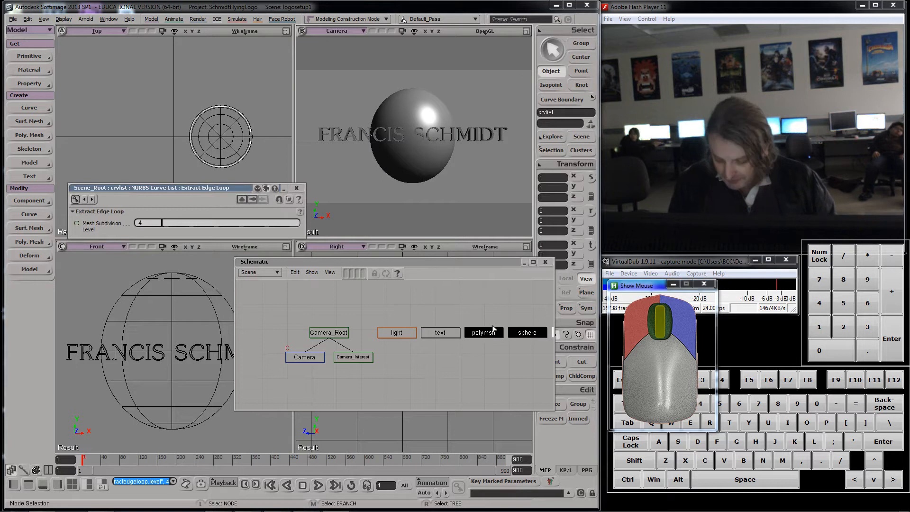
pyautogui.press('a')
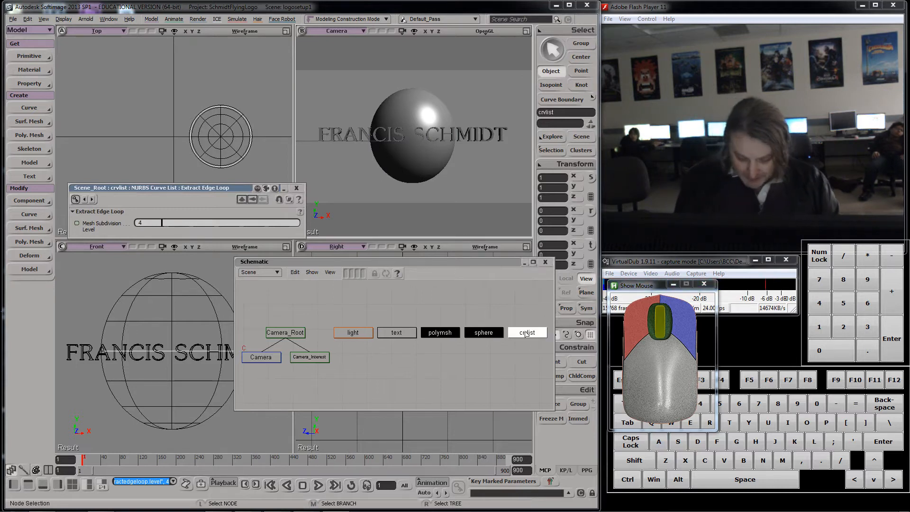
pyautogui.press('m')
pyautogui.moveTo(523, 335); pyautogui.dragTo(486, 362)
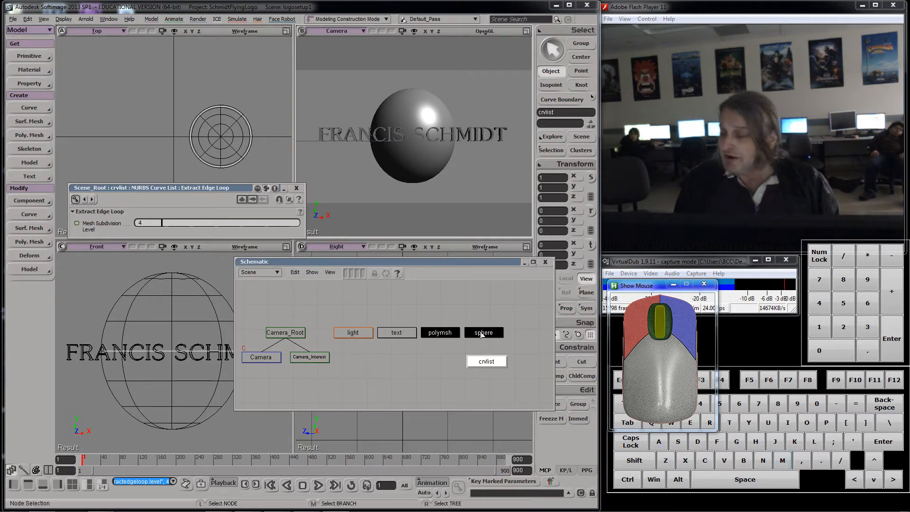
# Step: Show operator links in the schematic and inspect the text, polymsh and sphere nodes
pyautogui.click(312, 272)
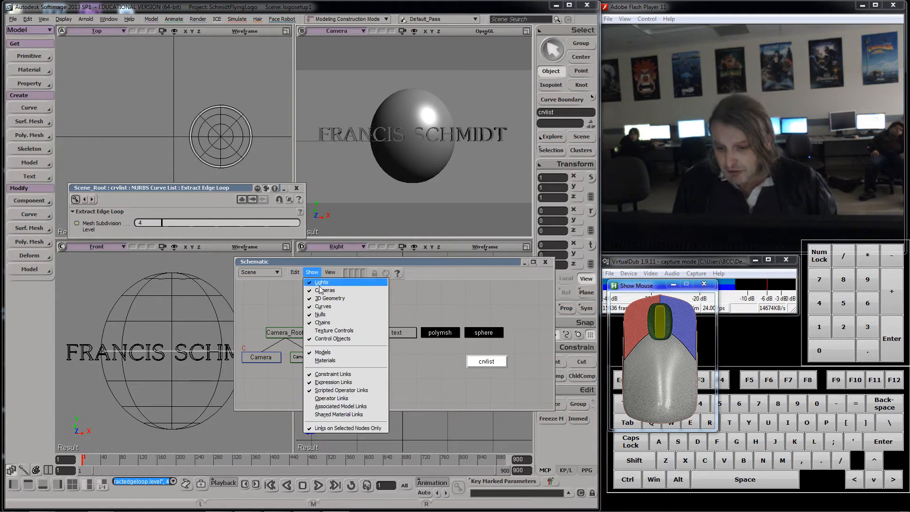
pyautogui.click(342, 399)
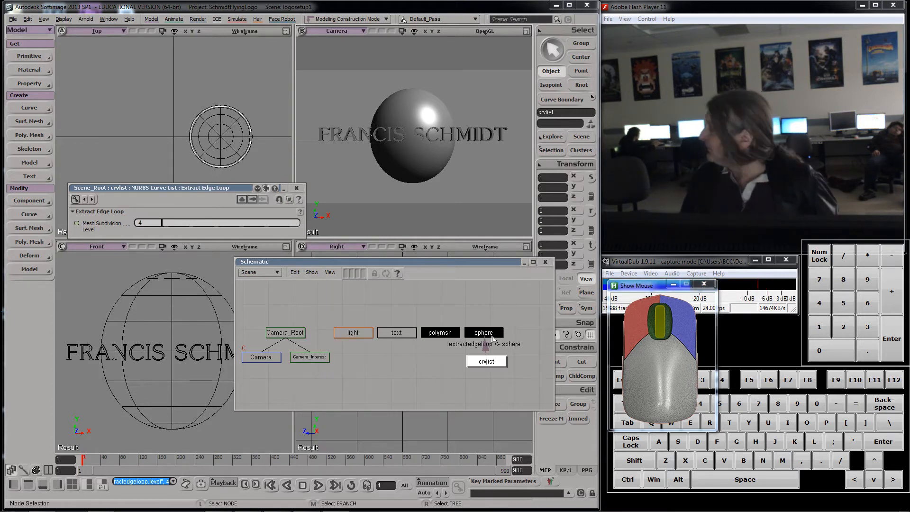
pyautogui.click(395, 336)
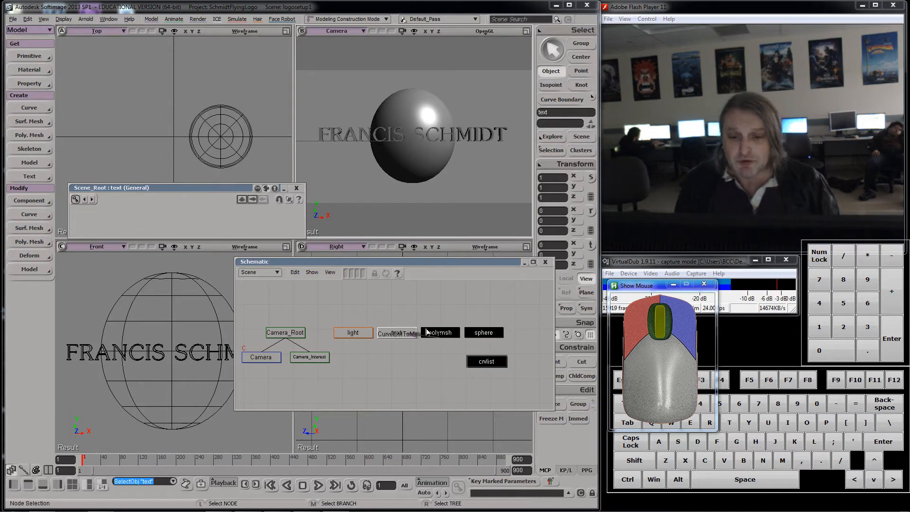
pyautogui.click(437, 333)
pyautogui.click(480, 333)
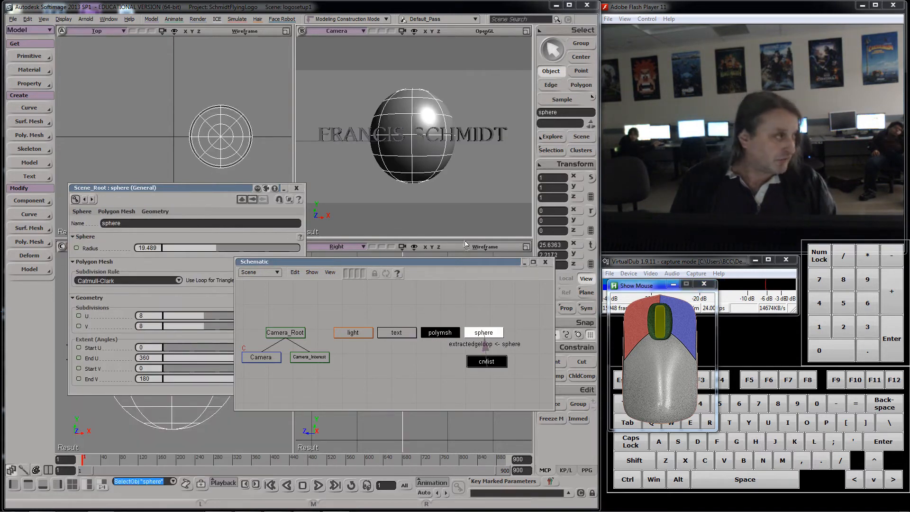
# Step: Try scaling the sphere up, then undo the scale
pyautogui.moveTo(231, 187); pyautogui.dragTo(204, 206)
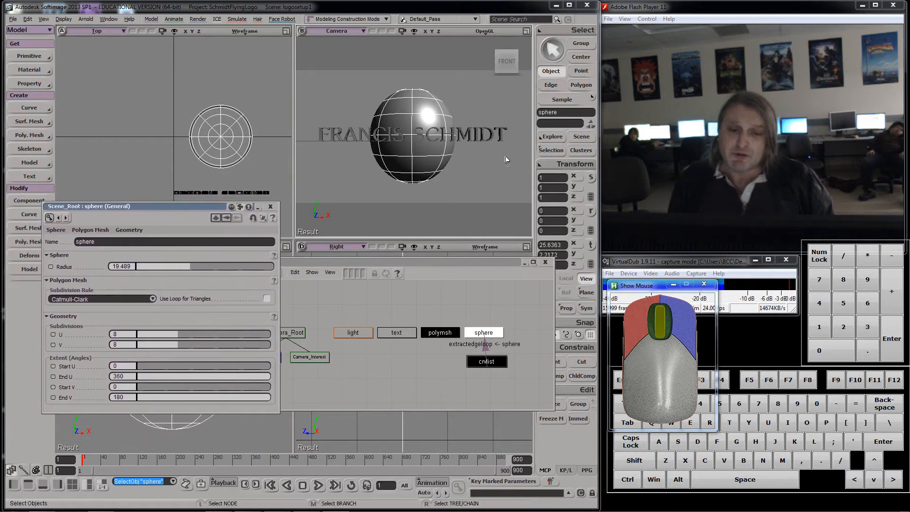
pyautogui.click(591, 178)
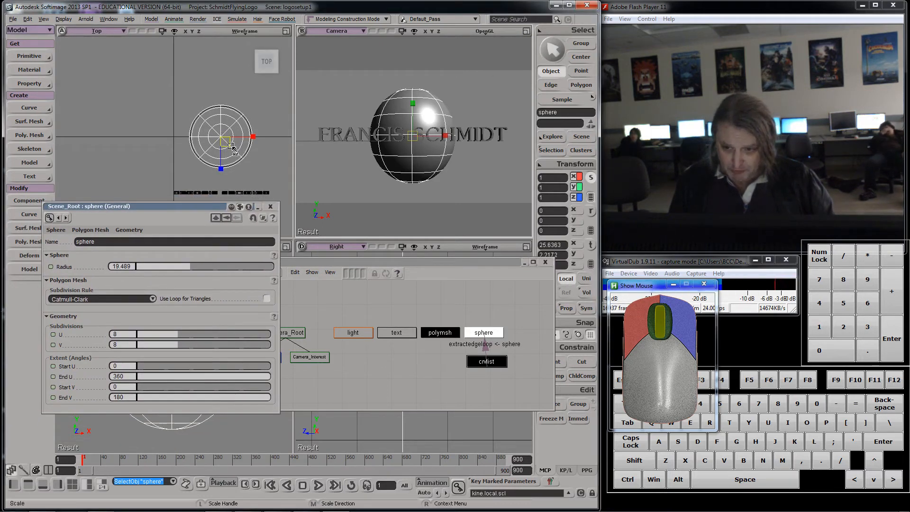
pyautogui.moveTo(232, 146); pyautogui.dragTo(247, 154)
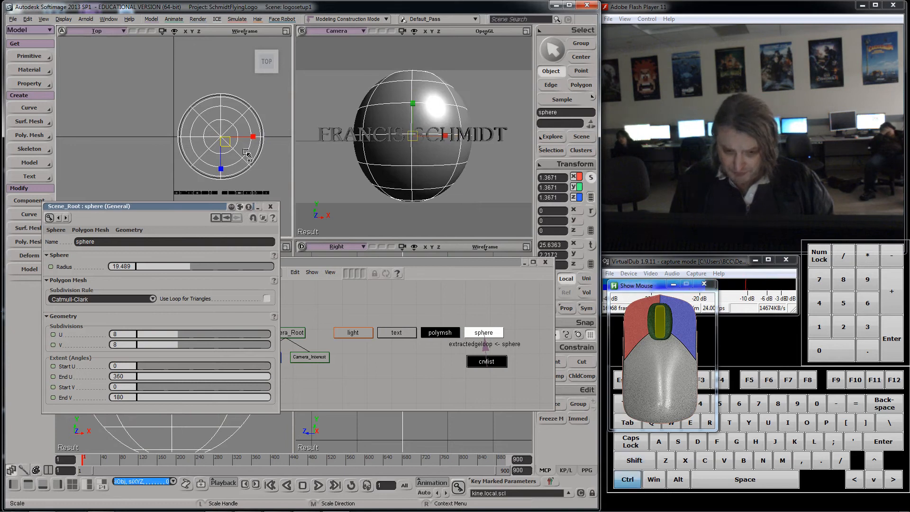
pyautogui.hotkey('ctrl', 'z')
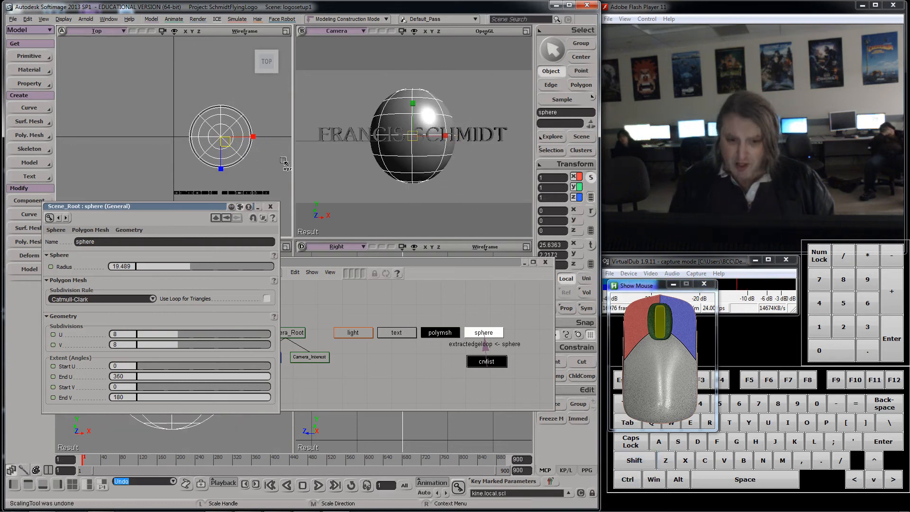
# Step: Select the extracted curve, undo a trial scale, and switch transforms to centre of geometry
pyautogui.click(494, 367)
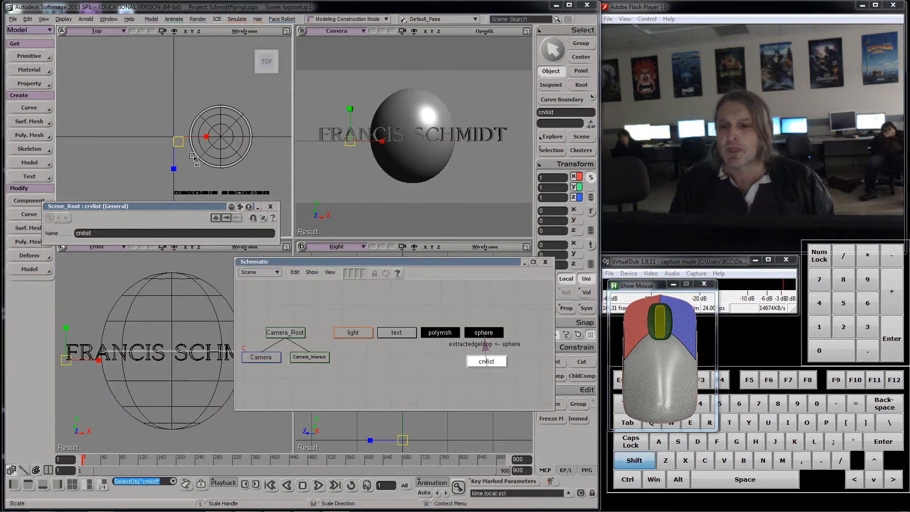
pyautogui.keyDown('shift'); pyautogui.moveTo(193, 156); pyautogui.dragTo(208, 159); pyautogui.keyUp('shift')
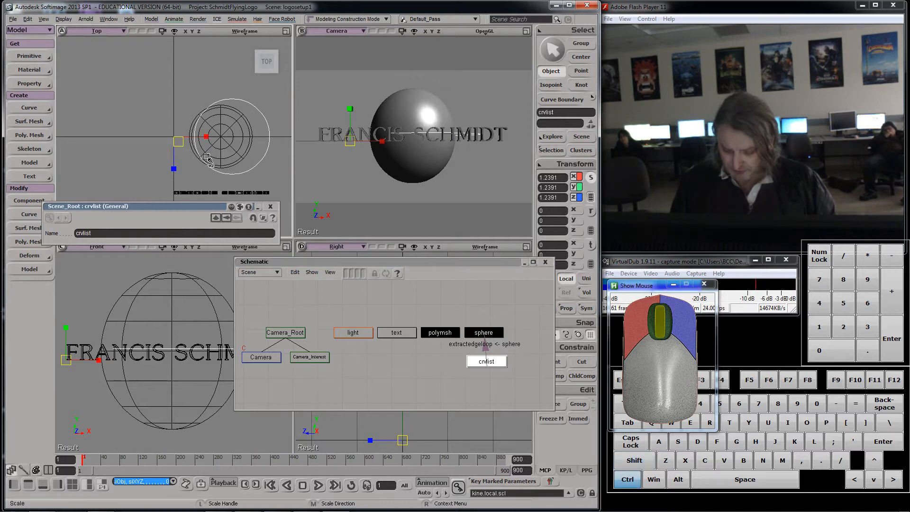
pyautogui.hotkey('ctrl', 'z')
pyautogui.moveTo(473, 261); pyautogui.dragTo(356, 301)
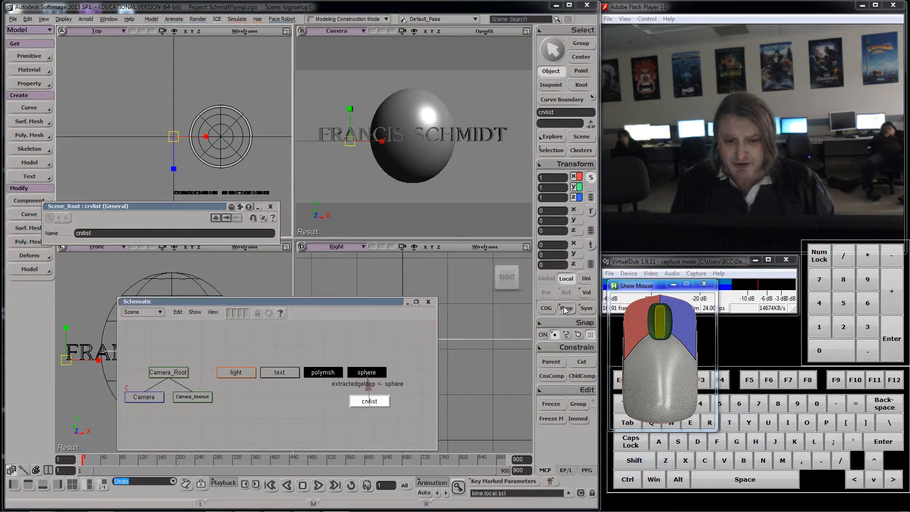
pyautogui.click(546, 308)
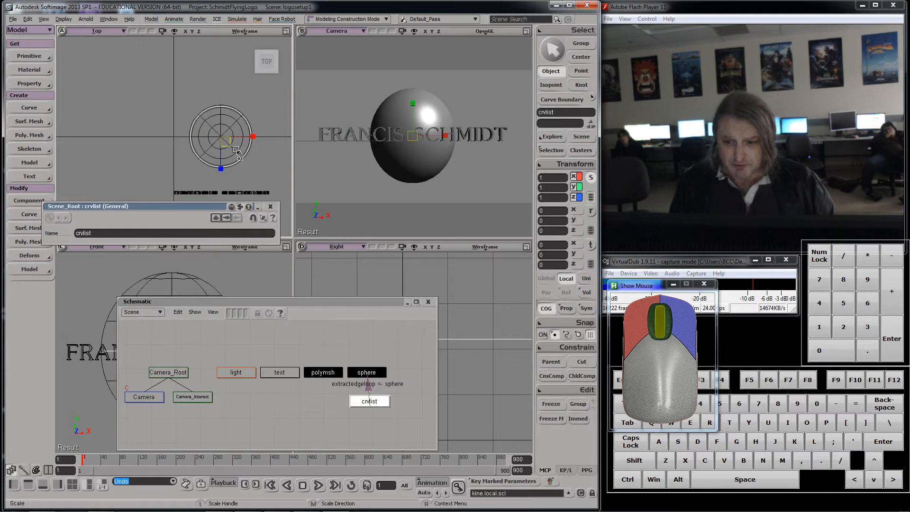
# Step: Scale the extracted curve up uniformly to about 1.94
pyautogui.moveTo(235, 150); pyautogui.dragTo(275, 166)
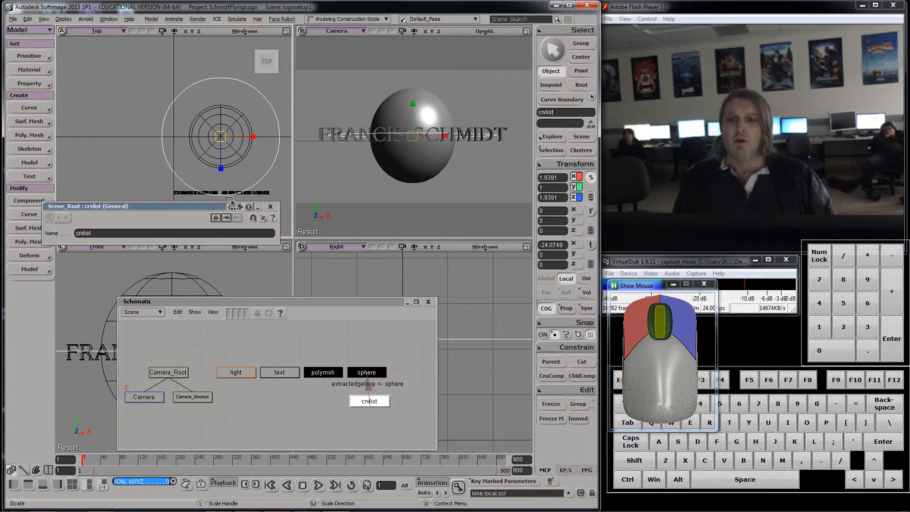
pyautogui.moveTo(230, 205); pyautogui.dragTo(531, 261)
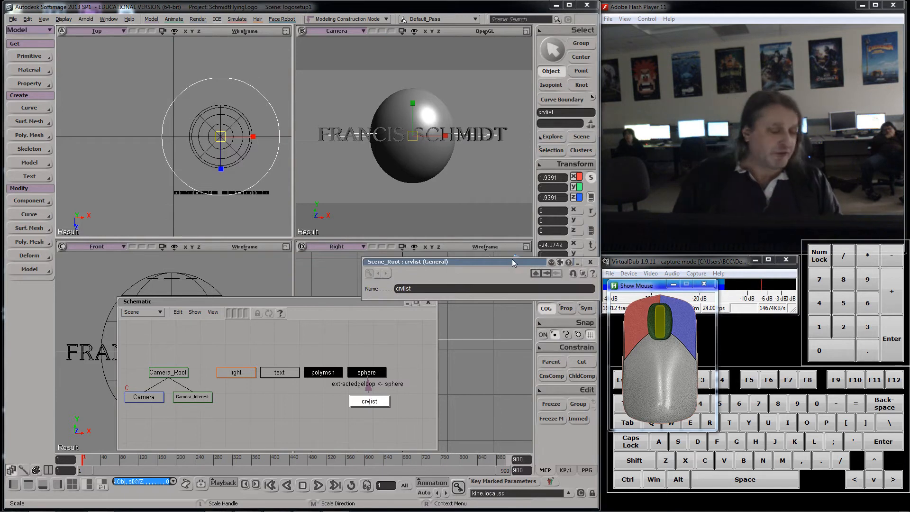
pyautogui.press('space')
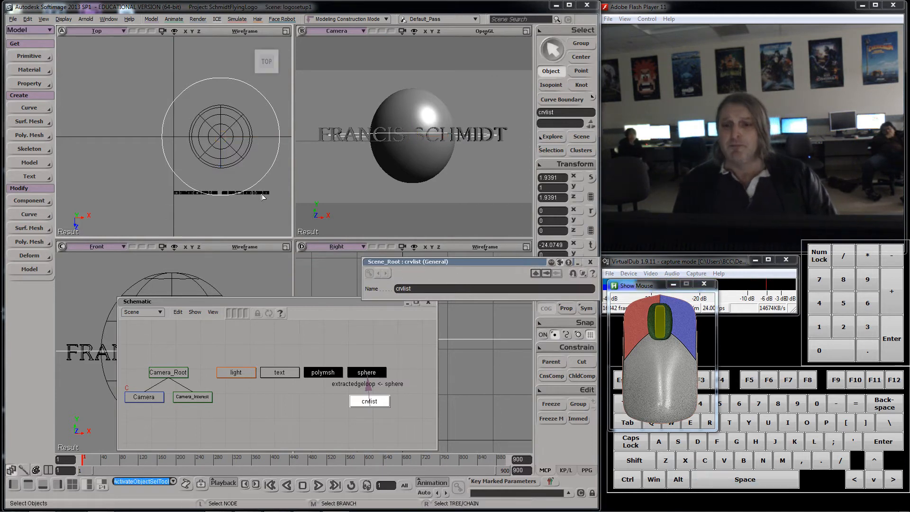
# Step: Select the text mesh and apply a Deform by Curve using the extracted curve
pyautogui.click(332, 373)
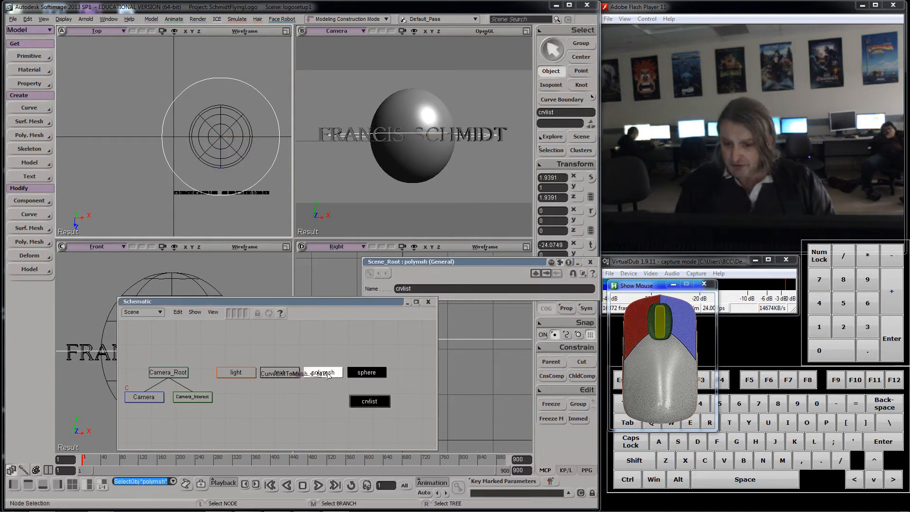
pyautogui.moveTo(285, 308); pyautogui.dragTo(501, 365)
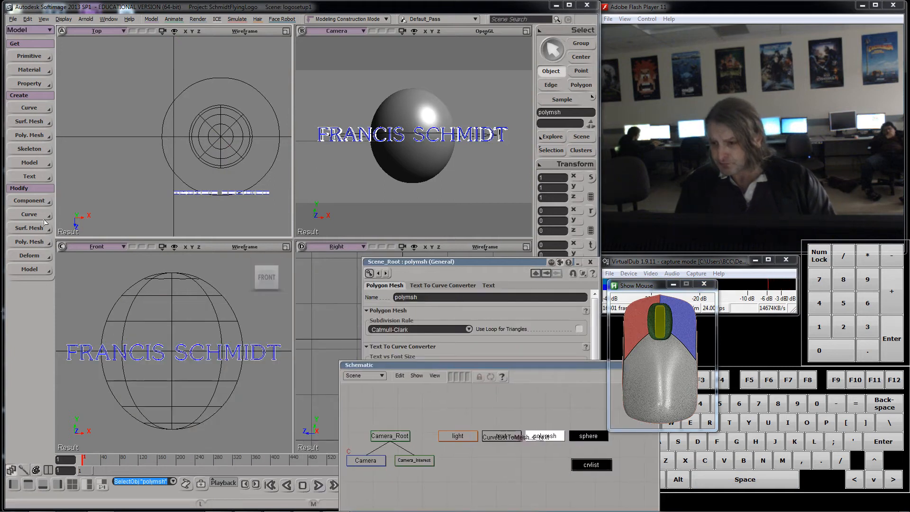
pyautogui.click(37, 256)
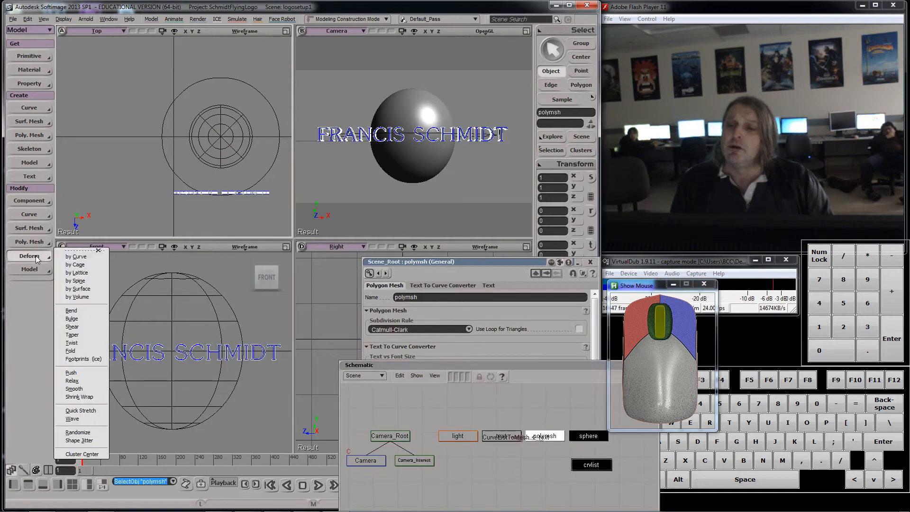
pyautogui.click(69, 259)
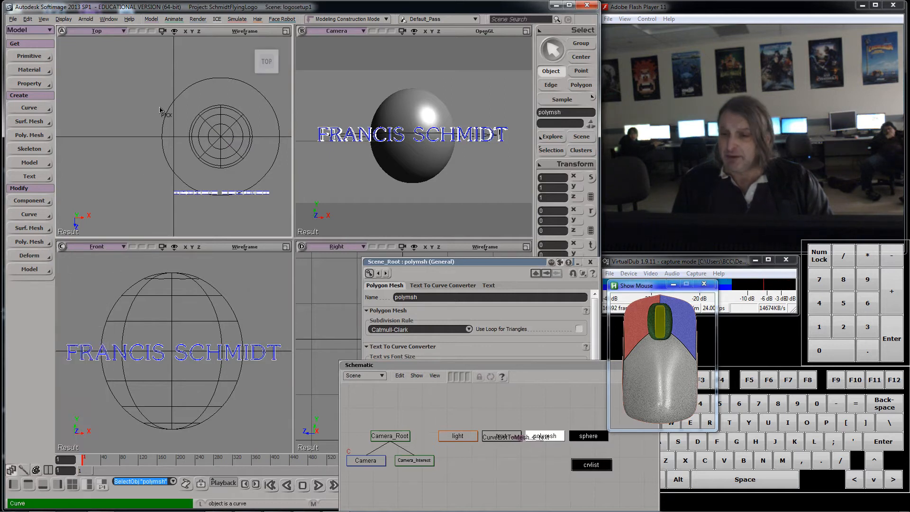
pyautogui.click(171, 123)
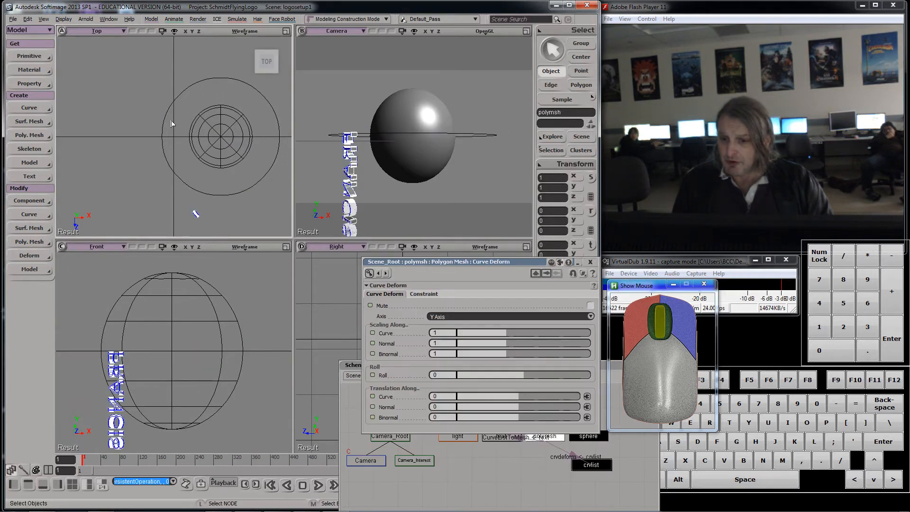
# Step: Set the curve deform's axis to X Axis
pyautogui.moveTo(421, 262); pyautogui.dragTo(464, 157)
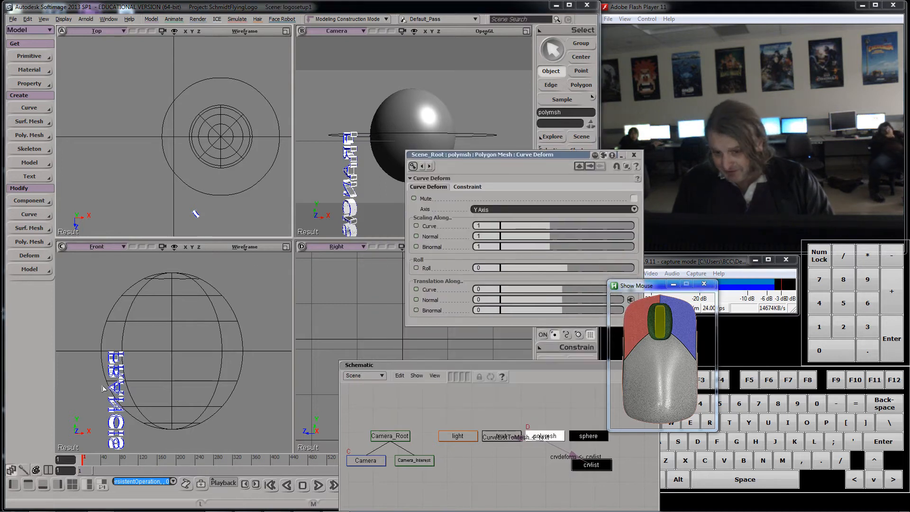
pyautogui.click(521, 211)
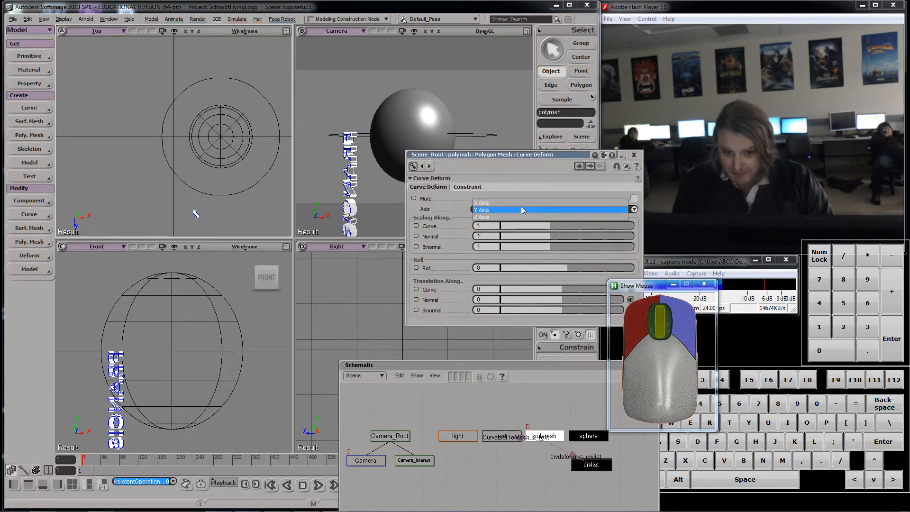
pyautogui.click(521, 204)
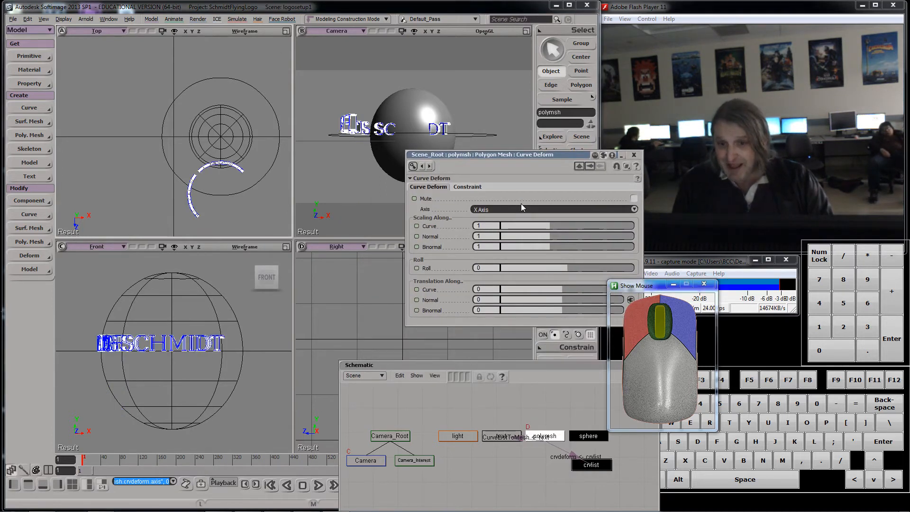
pyautogui.moveTo(488, 157); pyautogui.dragTo(422, 120)
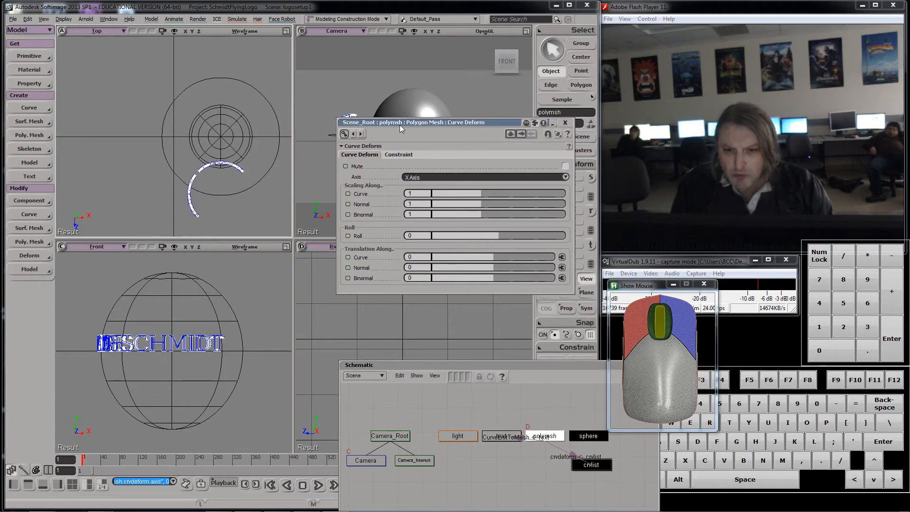
pyautogui.moveTo(406, 125); pyautogui.dragTo(365, 160)
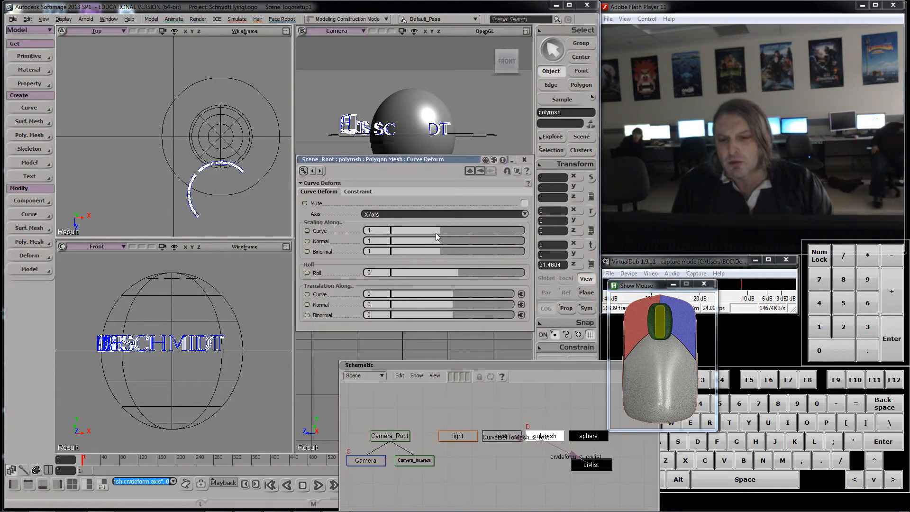
pyautogui.moveTo(436, 232); pyautogui.dragTo(438, 230)
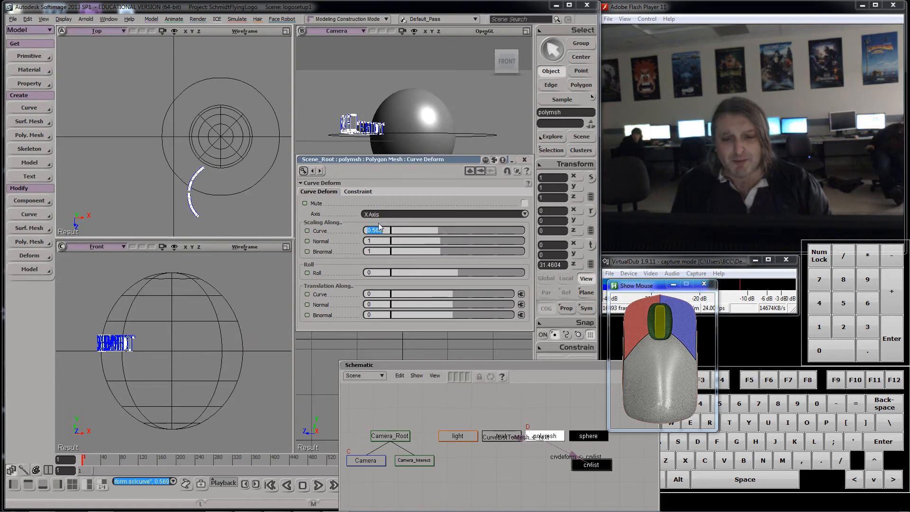
pyautogui.write('1')
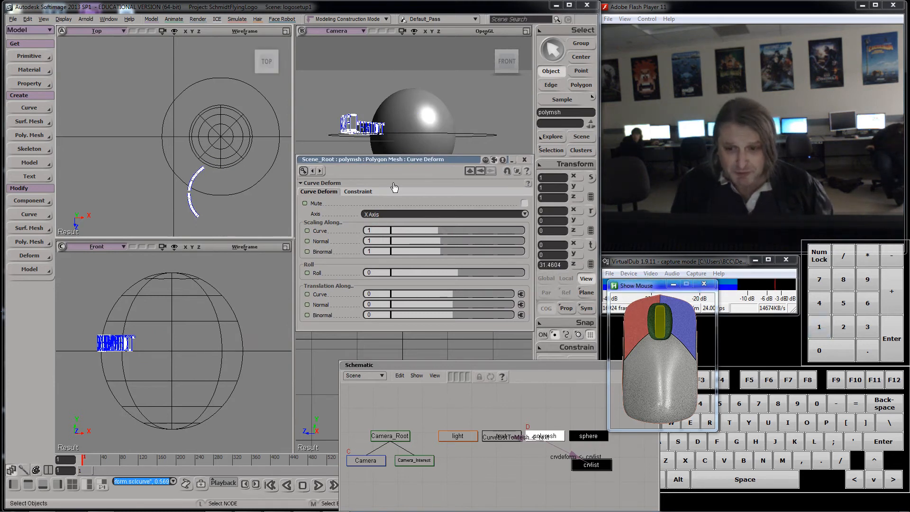
# Step: Enable Constrain To Deformer in the curve deform's constraint options
pyautogui.moveTo(377, 158); pyautogui.dragTo(358, 170)
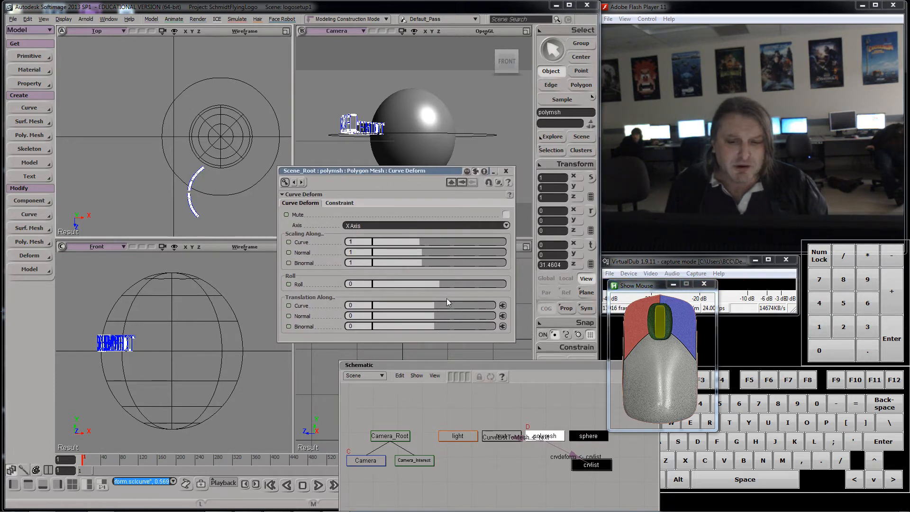
pyautogui.click(340, 203)
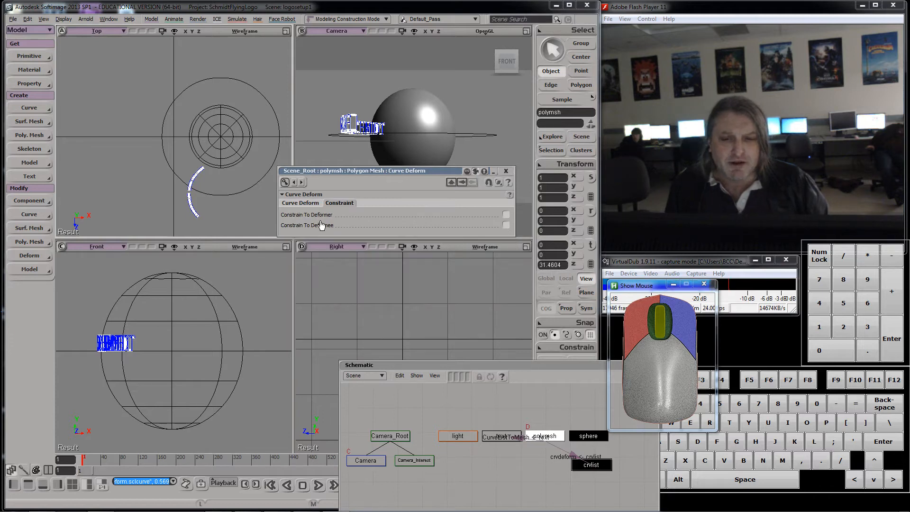
pyautogui.click(507, 215)
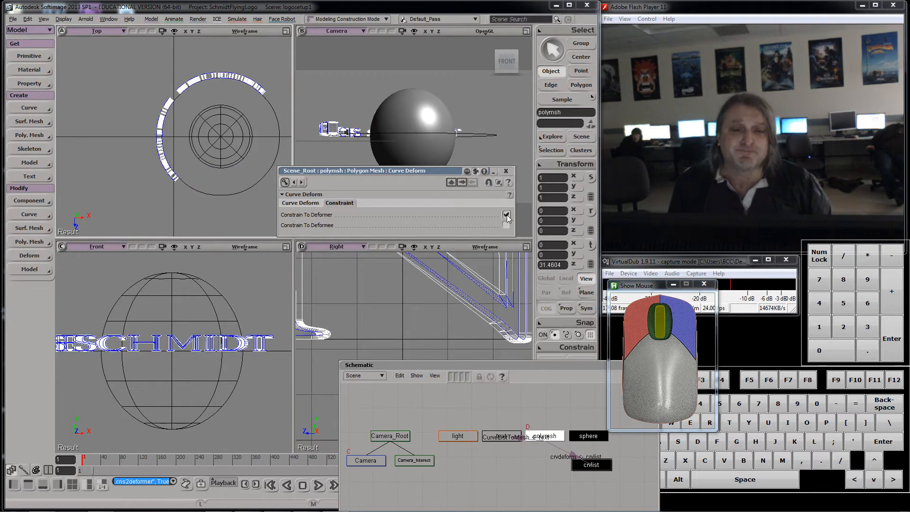
# Step: Open the Curve Deform help page and read the parameter descriptions
pyautogui.moveTo(420, 172); pyautogui.dragTo(361, 250)
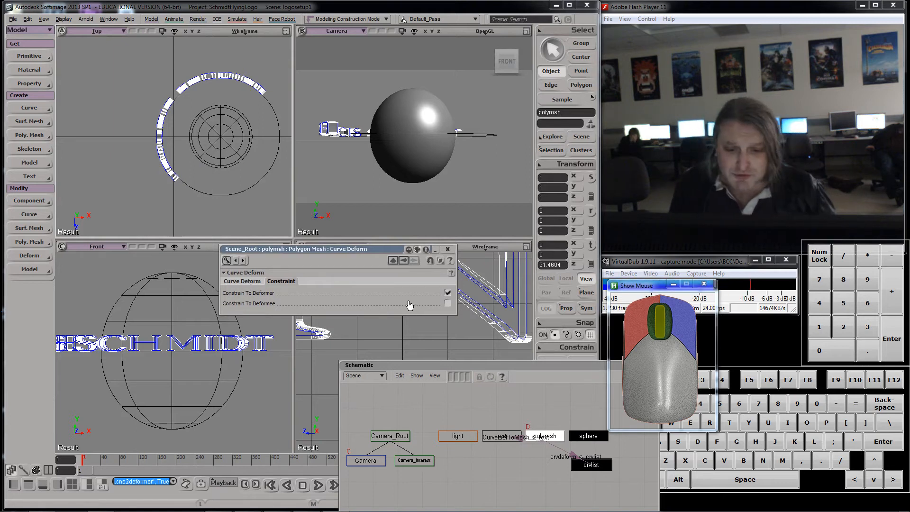
pyautogui.click(451, 275)
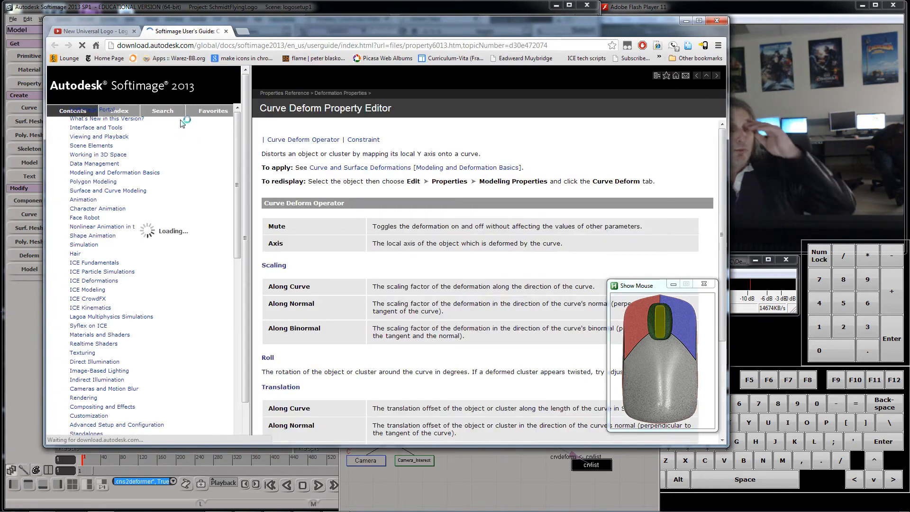
pyautogui.moveTo(447, 17); pyautogui.dragTo(414, 12)
pyautogui.moveTo(693, 137); pyautogui.dragTo(571, 136)
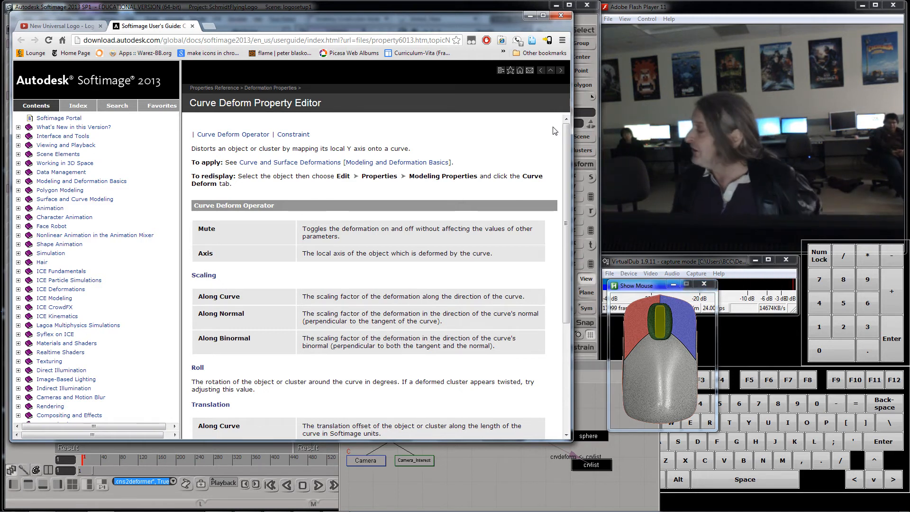
pyautogui.moveTo(387, 22); pyautogui.dragTo(446, 341)
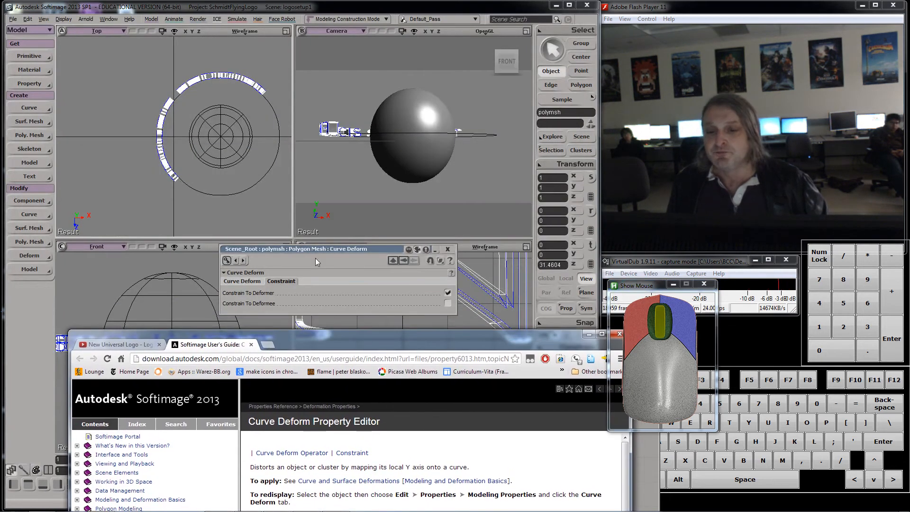
pyautogui.moveTo(347, 340); pyautogui.dragTo(308, 336)
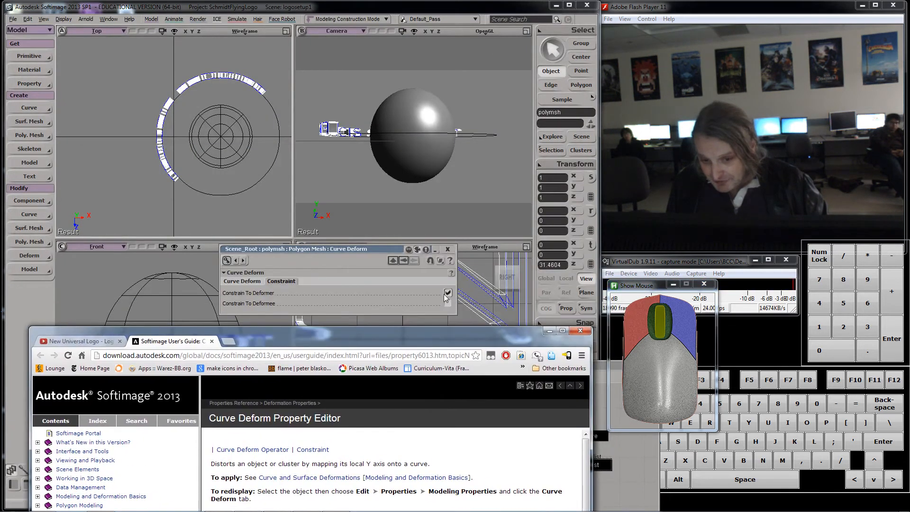
pyautogui.moveTo(392, 331); pyautogui.dragTo(385, 20)
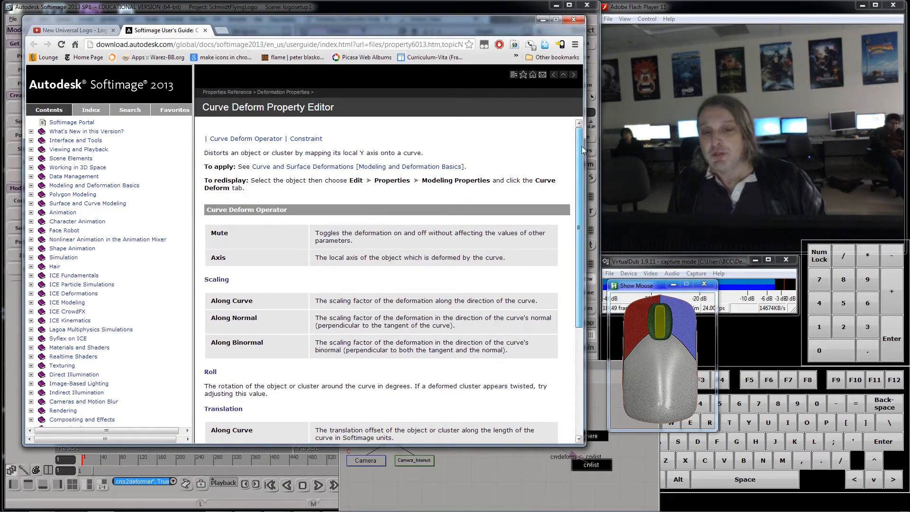
pyautogui.moveTo(581, 146); pyautogui.dragTo(575, 279)
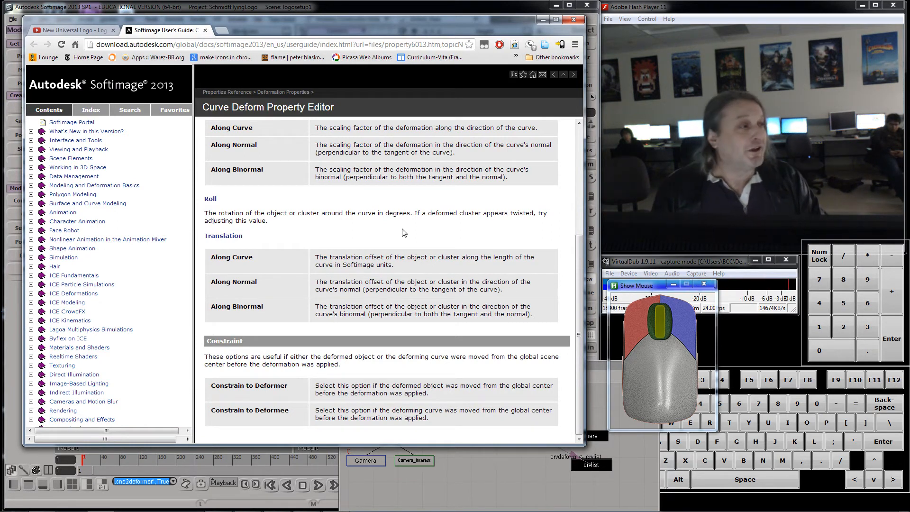
pyautogui.click(539, 22)
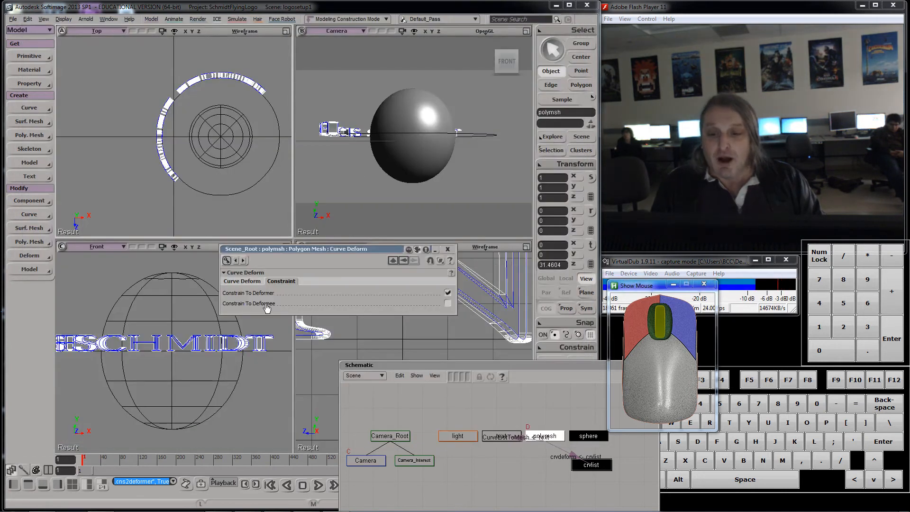
# Step: Try adjusting the curve deform's roll, then undo the change
pyautogui.click(242, 281)
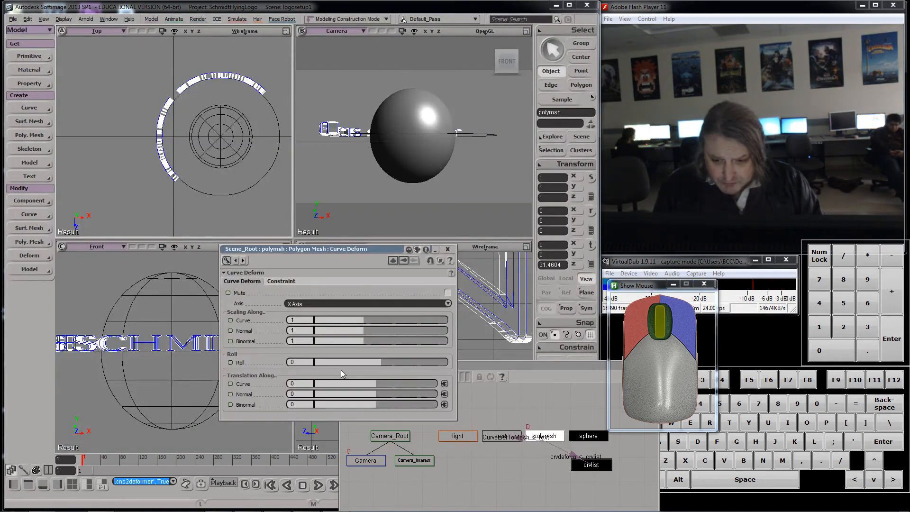
pyautogui.moveTo(382, 361)
pyautogui.mouseDown()
pyautogui.moveTo(428, 353)
pyautogui.moveTo(383, 354)
pyautogui.mouseUp()
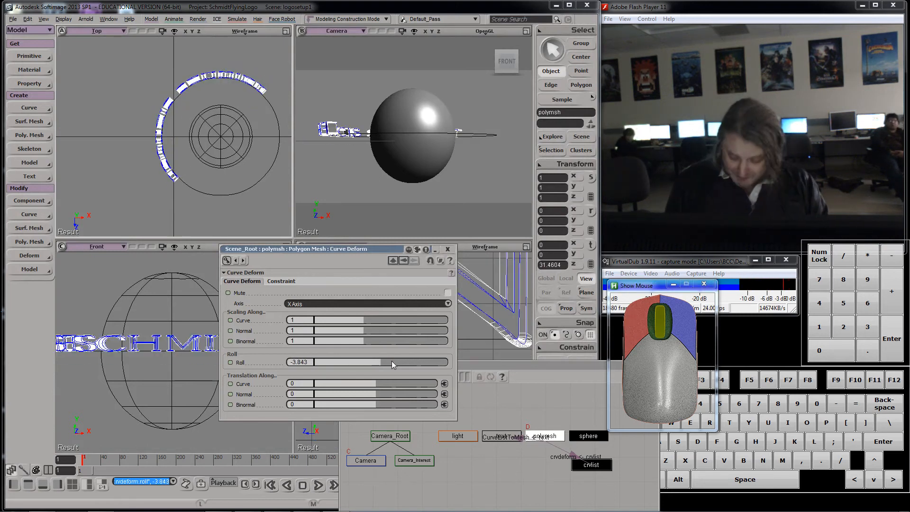
pyautogui.hotkey('ctrl', 'z')
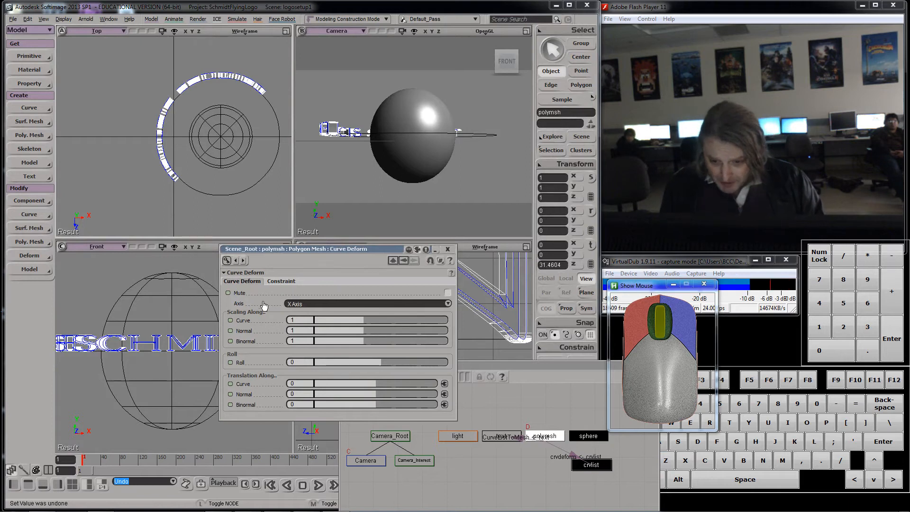
# Step: Try offsetting the text along the curve, then reset the along-curve translation to 0
pyautogui.moveTo(377, 383); pyautogui.dragTo(461, 352)
pyautogui.moveTo(358, 247); pyautogui.dragTo(527, 328)
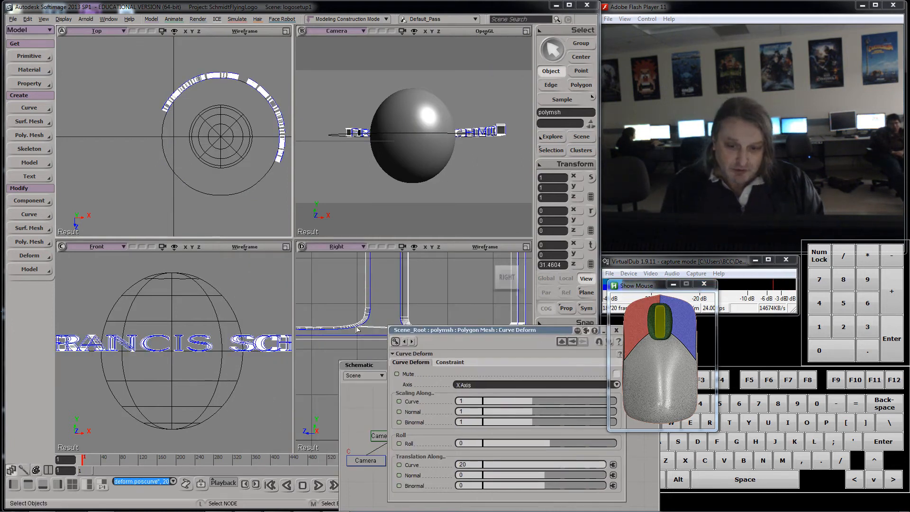
pyautogui.moveTo(462, 330); pyautogui.dragTo(377, 262)
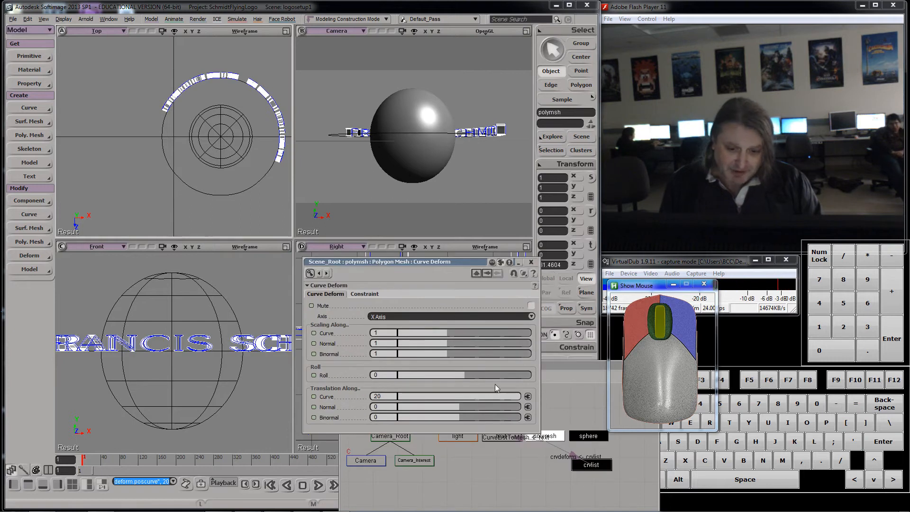
pyautogui.doubleClick(381, 396)
pyautogui.write('0')
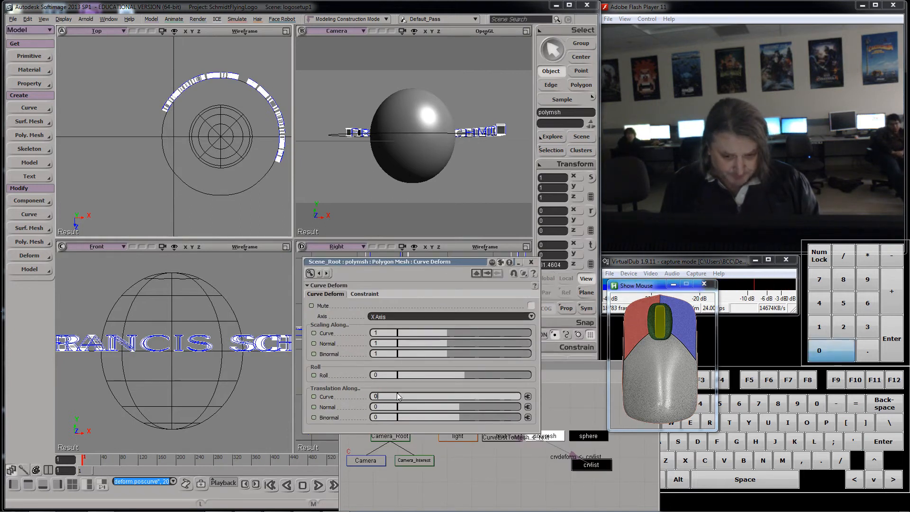
pyautogui.press('Return')
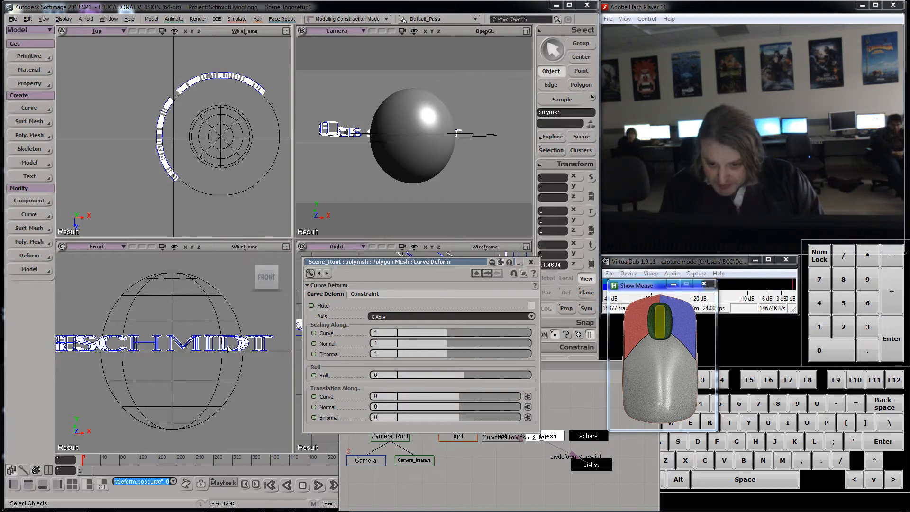
# Step: Slide the text along the curve to an along-curve translation of about 15.7
pyautogui.click(287, 247)
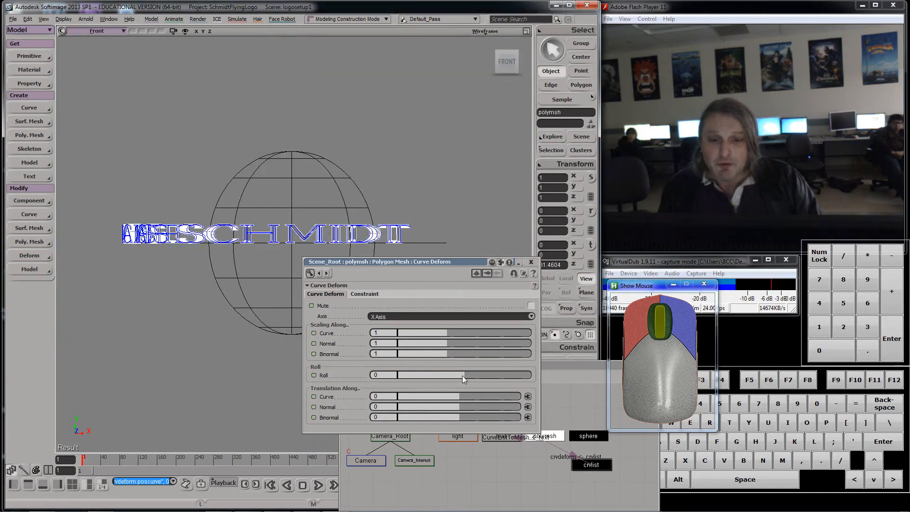
pyautogui.moveTo(457, 398); pyautogui.dragTo(508, 392)
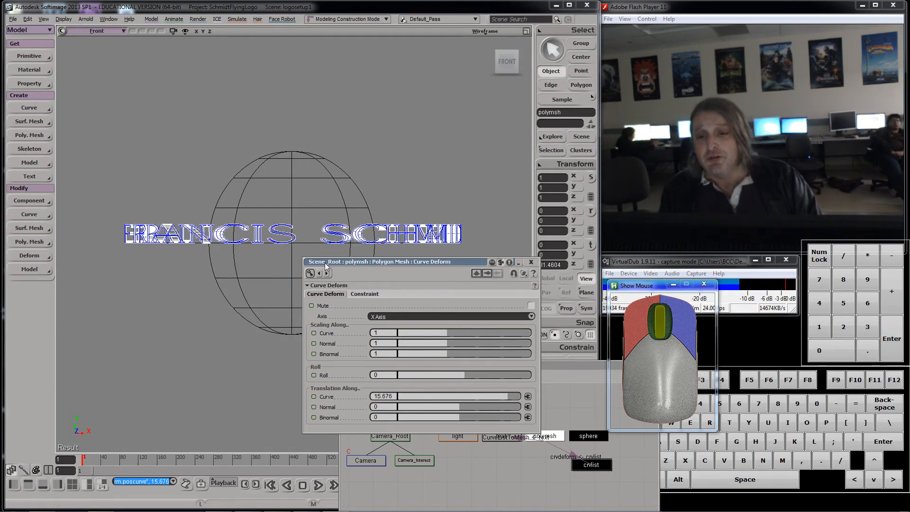
# Step: Slide the text along the curve to an along-curve translation of -20
pyautogui.moveTo(377, 262); pyautogui.dragTo(472, 331)
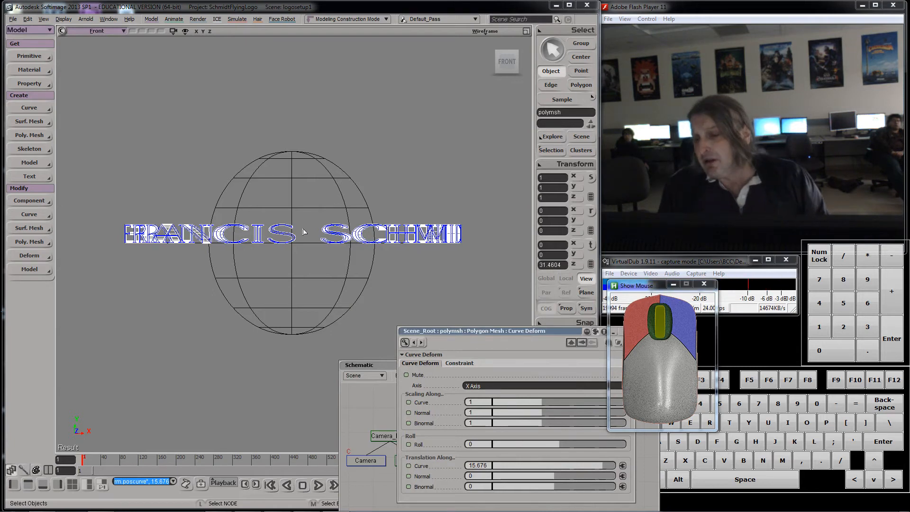
pyautogui.scroll(-1, 307, 225)
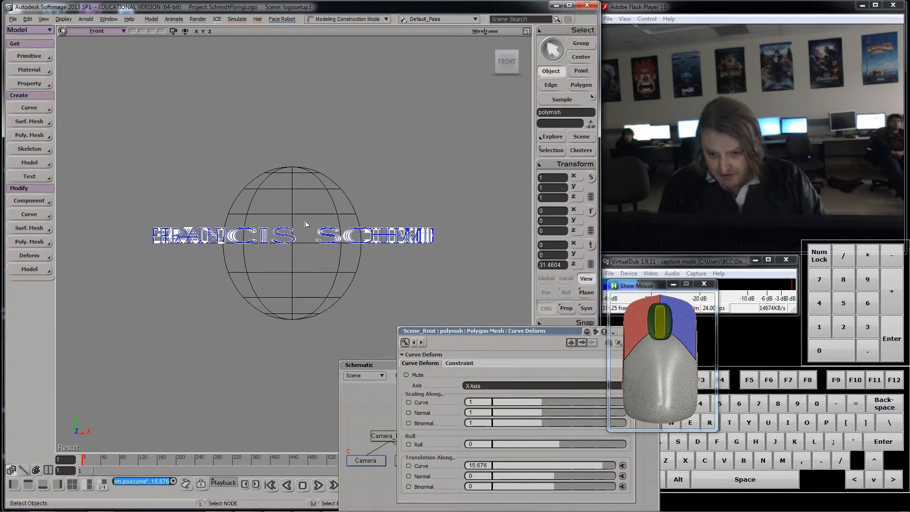
pyautogui.scroll(1, 306, 225)
pyautogui.click(526, 31)
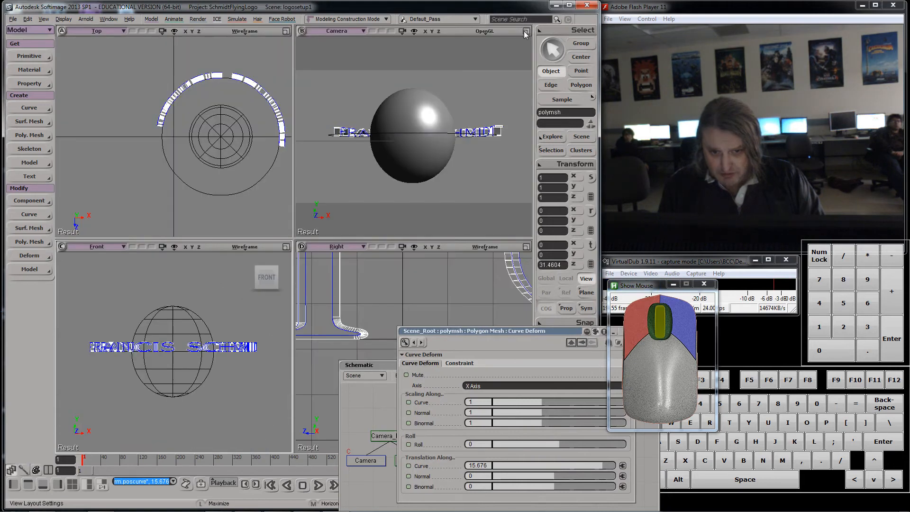
pyautogui.press('s')
pyautogui.moveTo(512, 121)
pyautogui.mouseDown(button='right')
pyautogui.moveTo(405, 125)
pyautogui.moveTo(403, 97)
pyautogui.moveTo(406, 151)
pyautogui.moveTo(407, 131)
pyautogui.moveTo(393, 128)
pyautogui.moveTo(513, 129)
pyautogui.mouseUp(button='right')
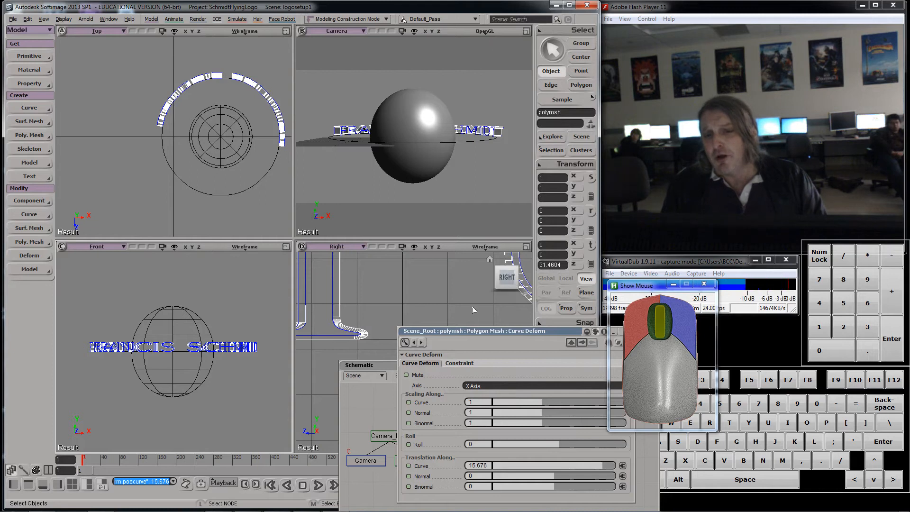
pyautogui.moveTo(474, 330); pyautogui.dragTo(388, 222)
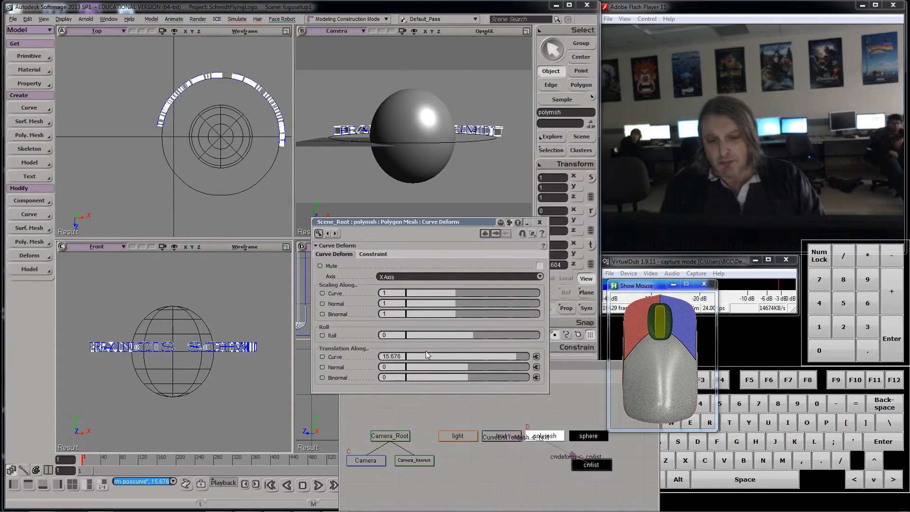
pyautogui.moveTo(498, 356); pyautogui.dragTo(355, 347)
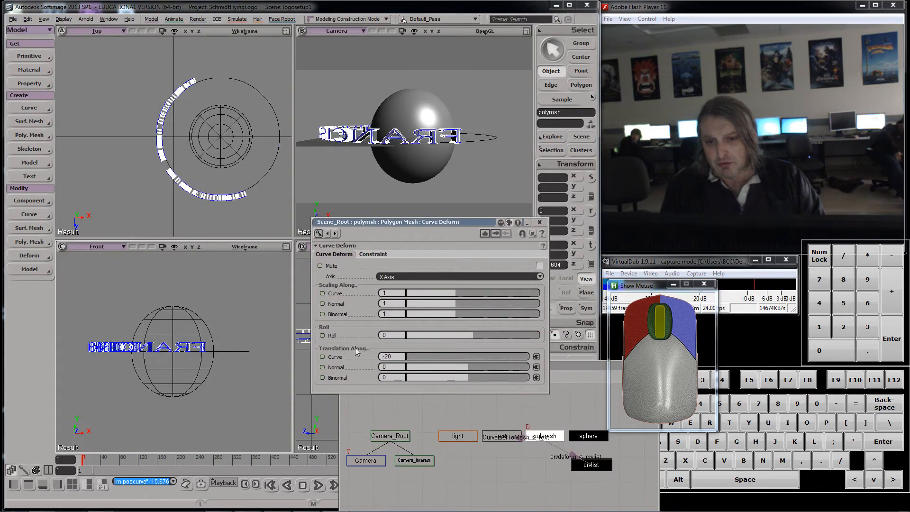
# Step: Try a curve deform roll of -5, then reset the roll to 0
pyautogui.click(384, 334)
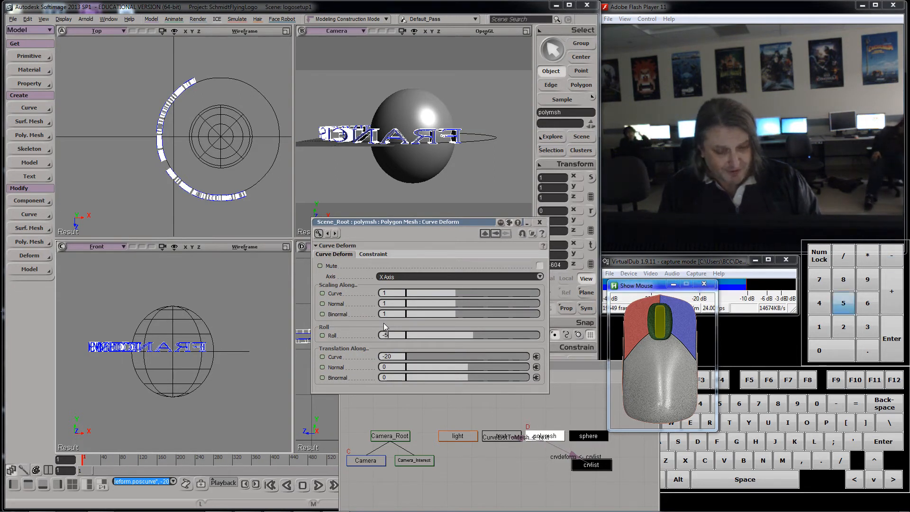
pyautogui.write('-5')
pyautogui.press('Return')
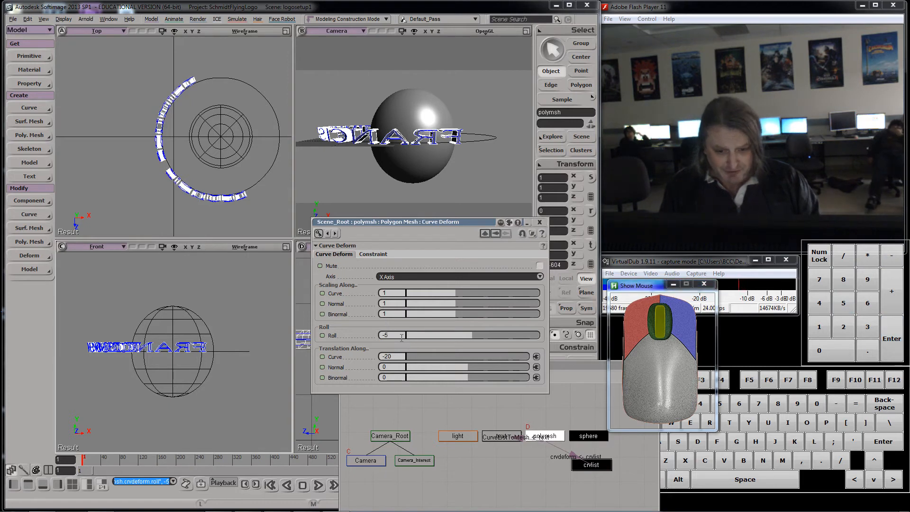
pyautogui.click(389, 335)
pyautogui.write('0')
pyautogui.press('Return')
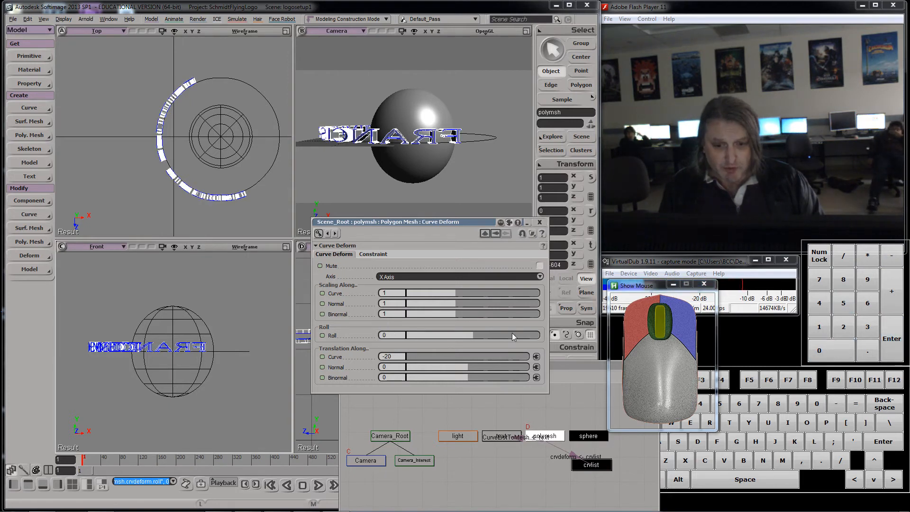
# Step: Set the along-curve translation to 20
pyautogui.click(414, 356)
pyautogui.write('20')
pyautogui.press('Return')
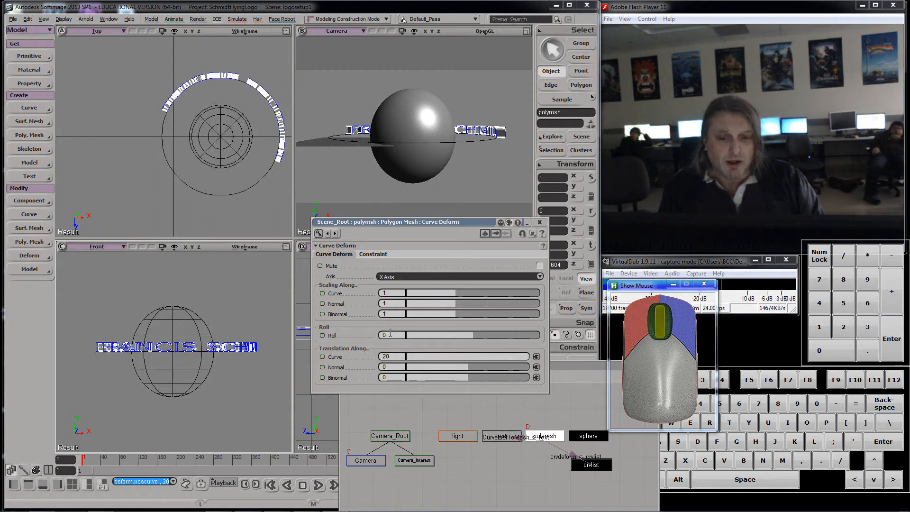
# Step: Try toggling the curve deform's Constrain To Deformee and Constrain To Deformer options, then restore them
pyautogui.click(374, 254)
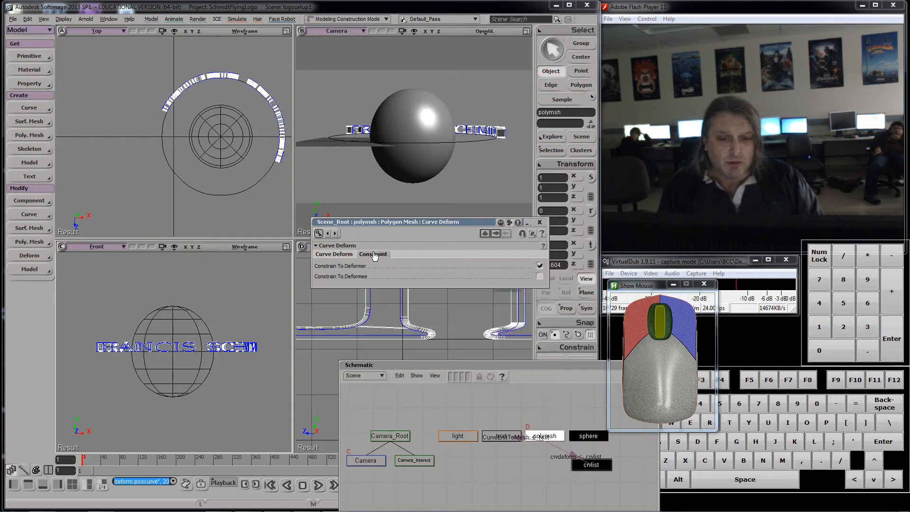
pyautogui.click(539, 277)
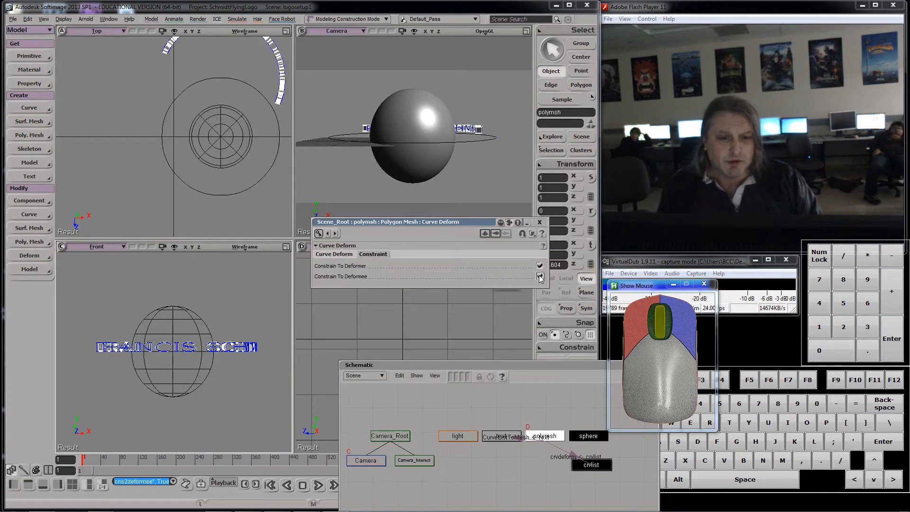
pyautogui.click(539, 265)
pyautogui.click(539, 266)
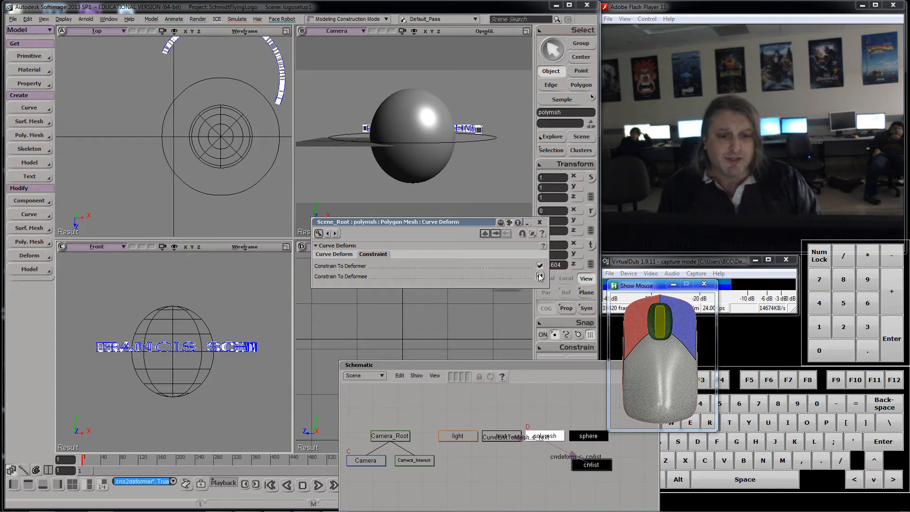
pyautogui.click(540, 276)
pyautogui.click(334, 254)
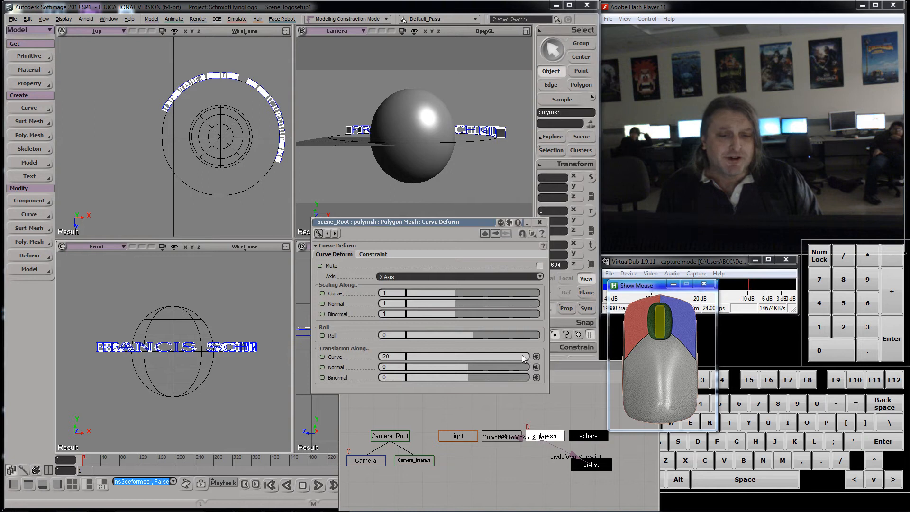
# Step: Set the text's along-curve translation to -100
pyautogui.moveTo(524, 358); pyautogui.dragTo(380, 346)
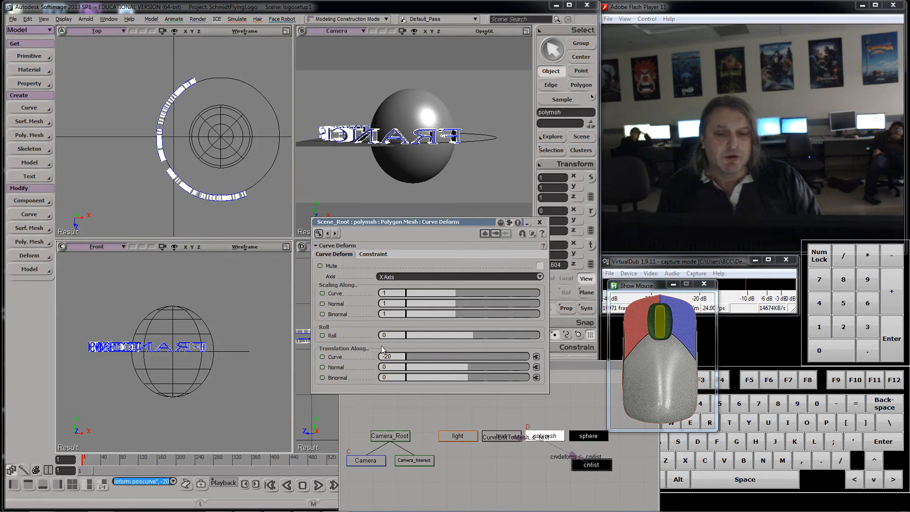
pyautogui.click(404, 356)
pyautogui.write('-')
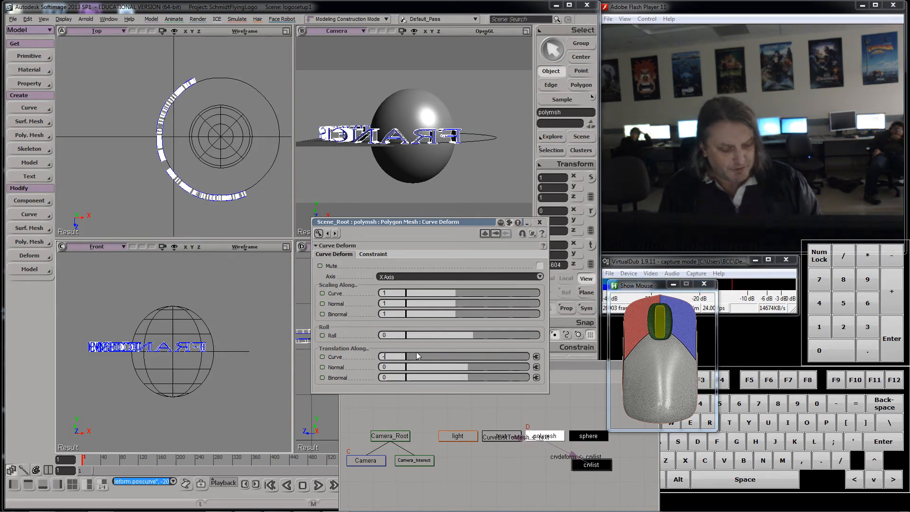
pyautogui.write('50')
pyautogui.press('Return')
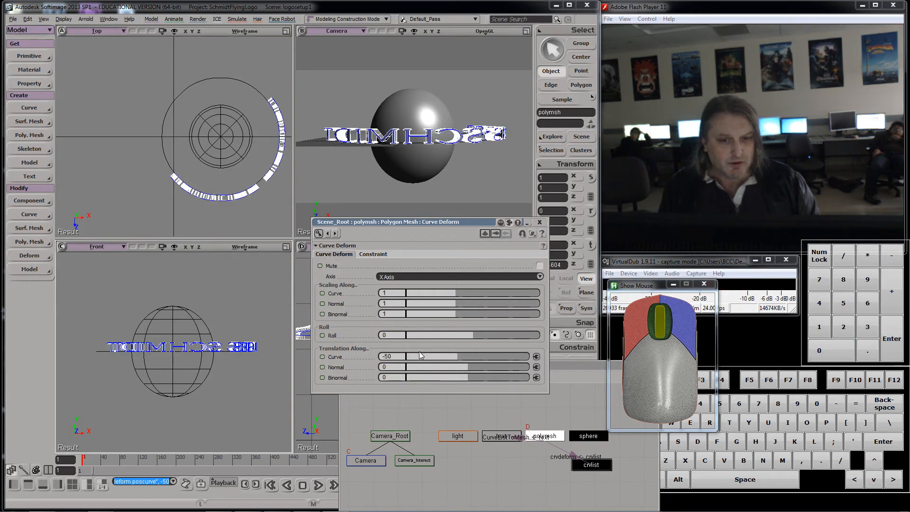
pyautogui.click(402, 355)
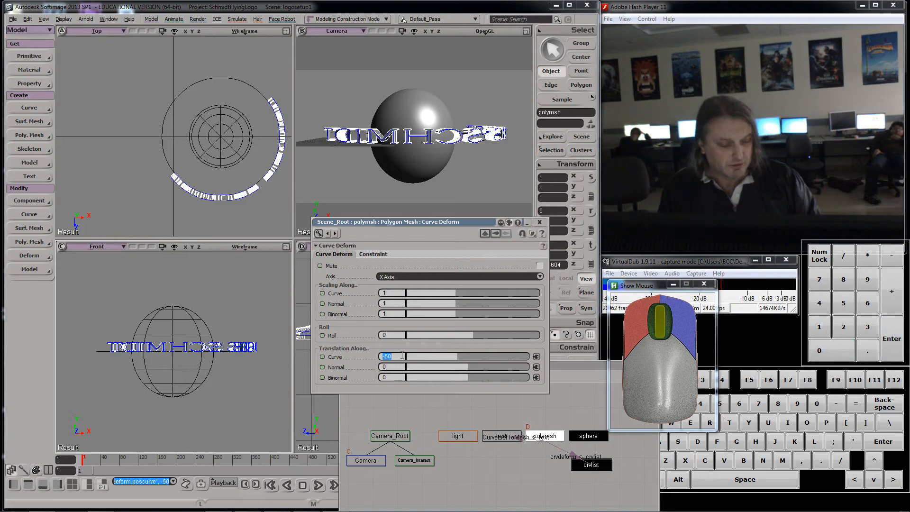
pyautogui.write('100')
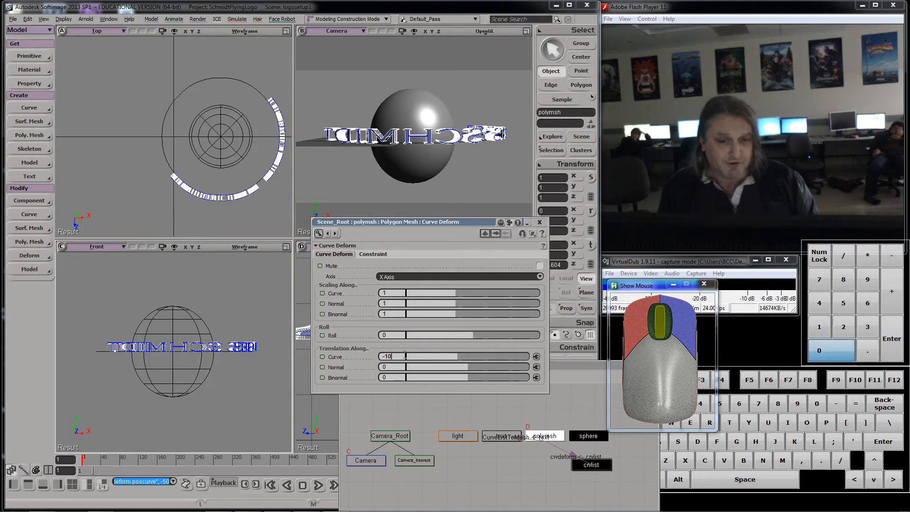
pyautogui.press('Return')
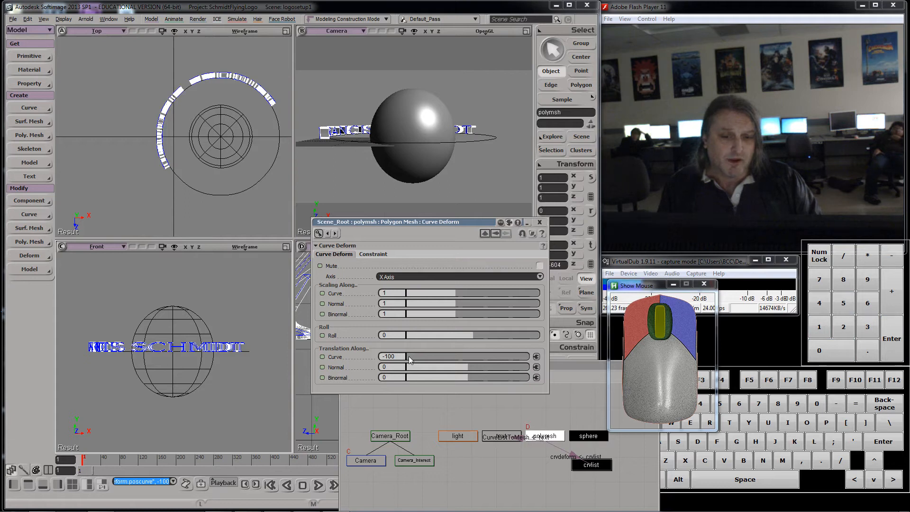
# Step: Save the scene under the new name logosetup2
pyautogui.moveTo(409, 356); pyautogui.dragTo(386, 335)
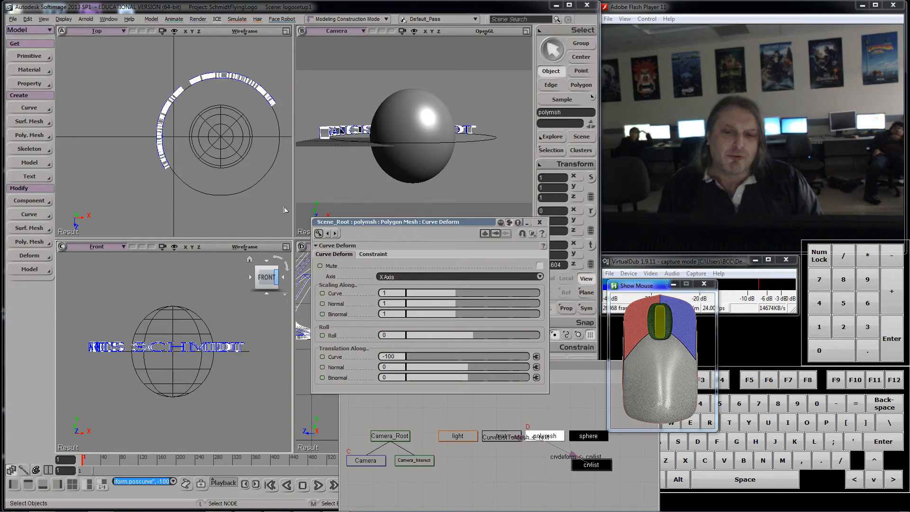
pyautogui.click(14, 20)
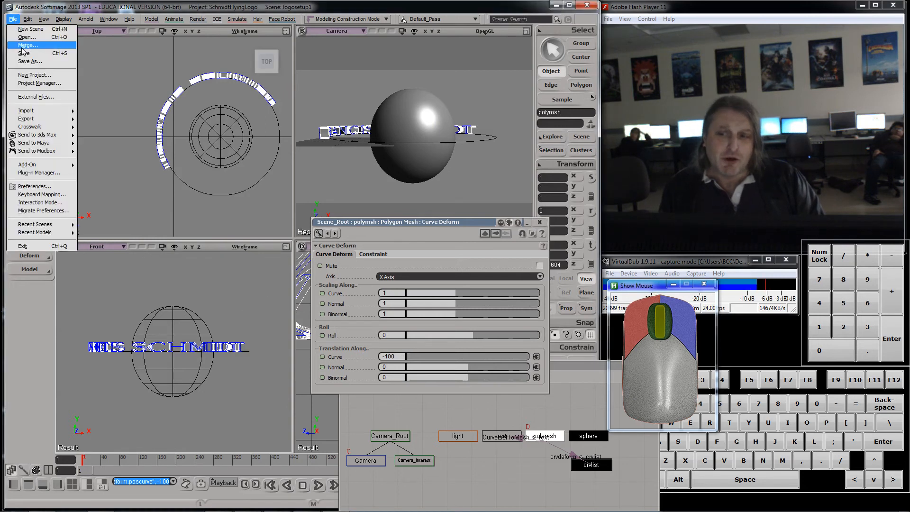
pyautogui.click(29, 60)
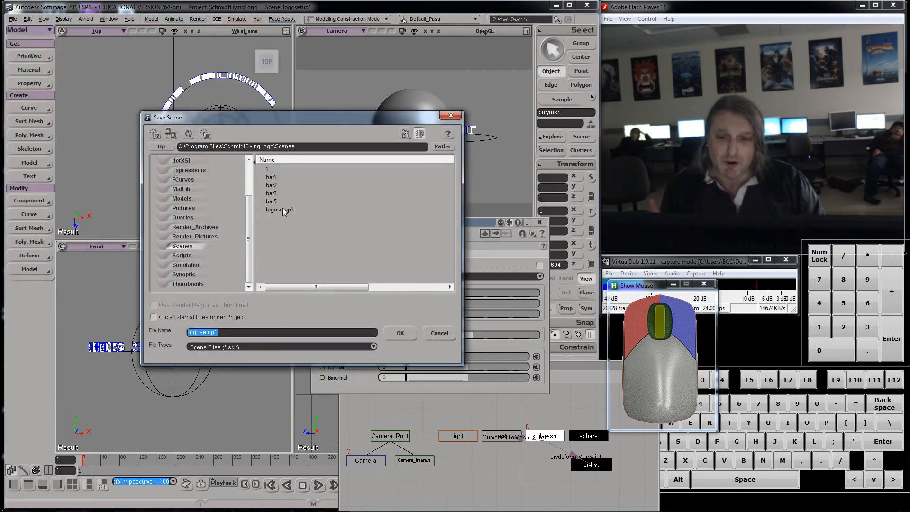
pyautogui.click(280, 209)
pyautogui.click(283, 333)
pyautogui.click(284, 333)
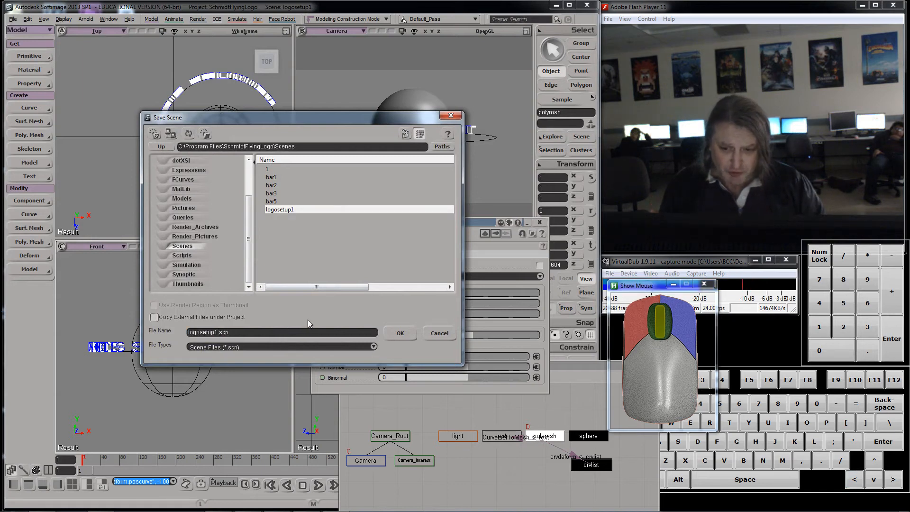
pyautogui.press('BackSpace')
pyautogui.write('2')
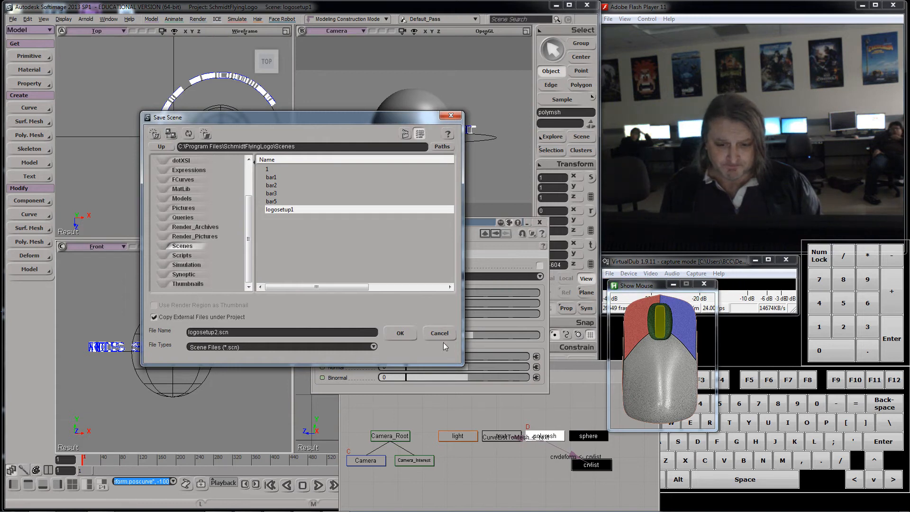
pyautogui.click(400, 333)
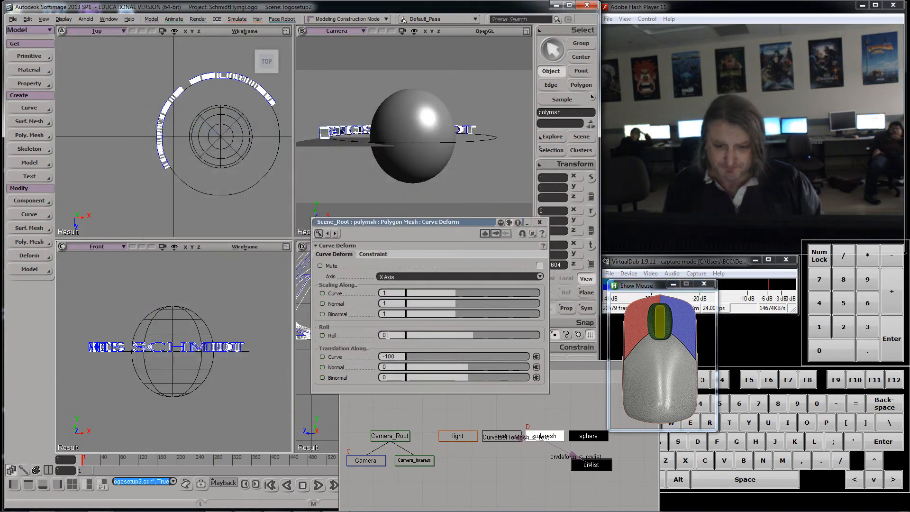
# Step: Slide the text along the curve to about -24.9 and set the curve deform's roll to -180
pyautogui.moveTo(471, 335)
pyautogui.mouseDown()
pyautogui.moveTo(541, 336)
pyautogui.moveTo(474, 333)
pyautogui.mouseUp()
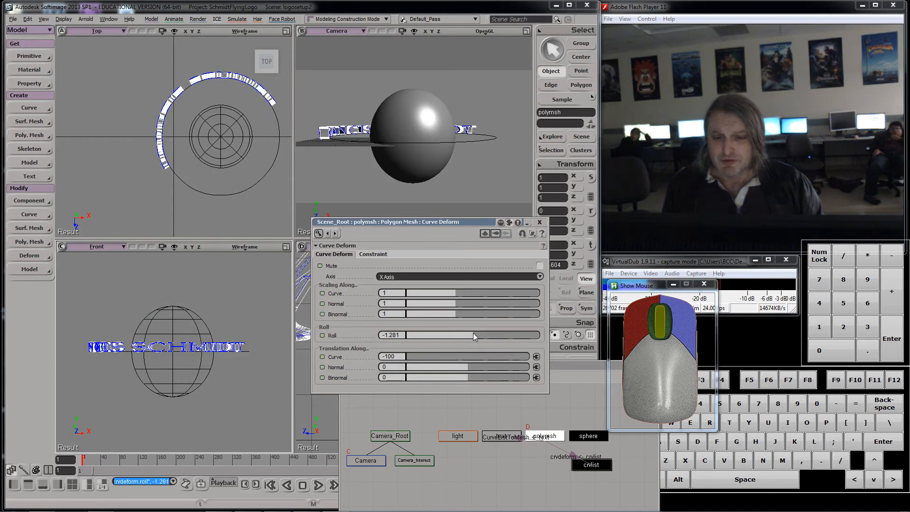
pyautogui.moveTo(377, 222); pyautogui.dragTo(198, 187)
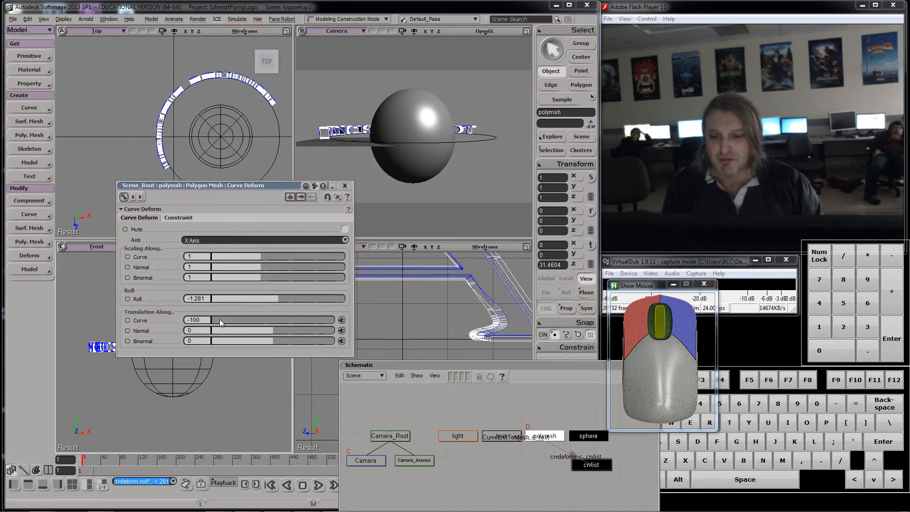
pyautogui.moveTo(214, 317); pyautogui.dragTo(250, 294)
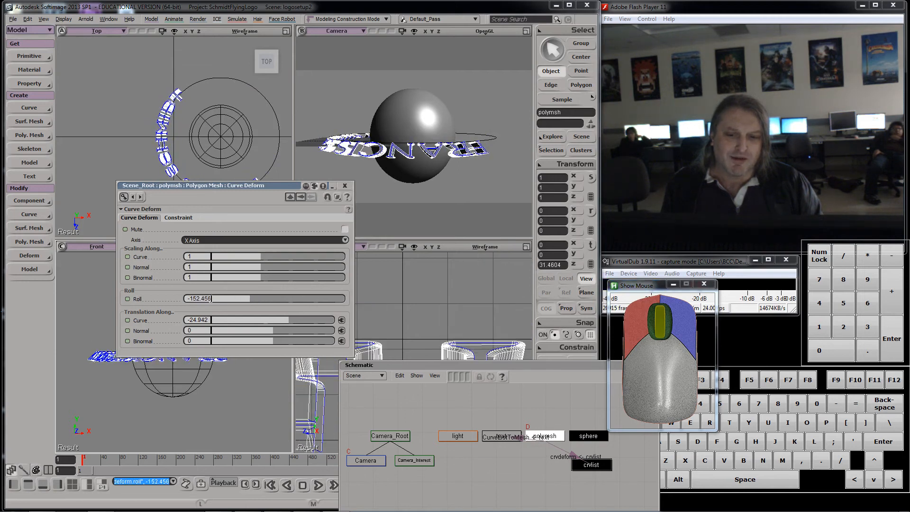
pyautogui.doubleClick(199, 298)
pyautogui.write('-')
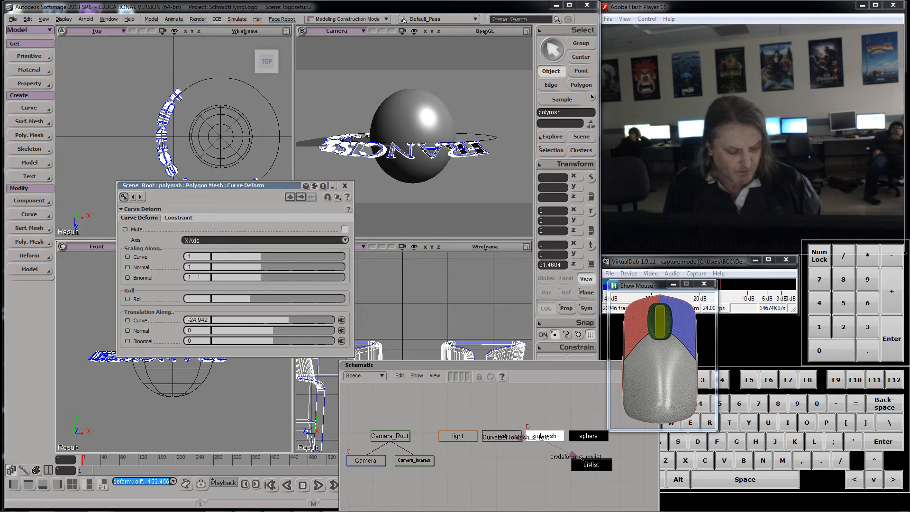
pyautogui.write('180')
pyautogui.press('Return')
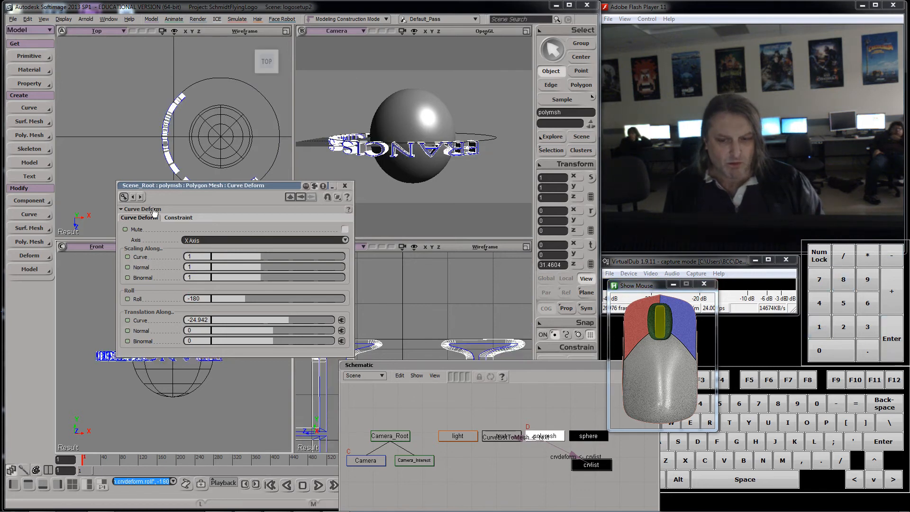
# Step: Select the orbit curve and rotate it around the globe to about -185 degrees
pyautogui.moveTo(201, 186); pyautogui.dragTo(220, 224)
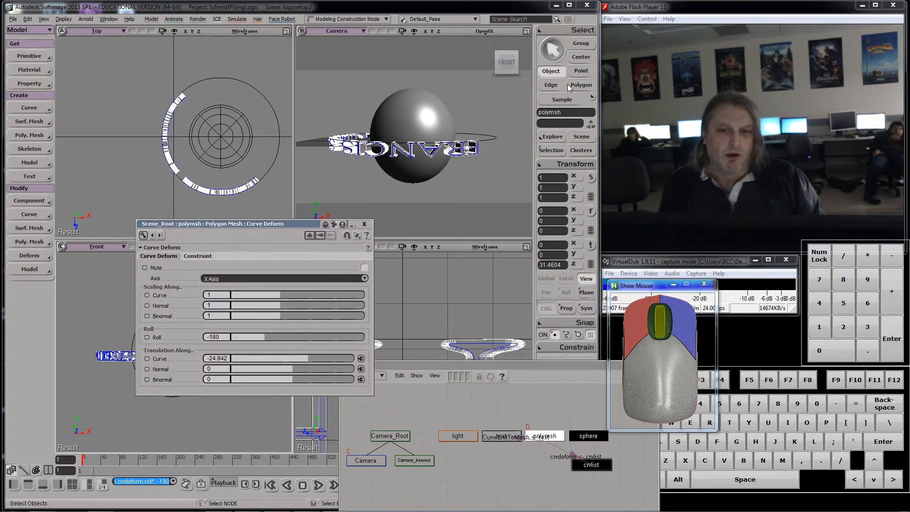
pyautogui.click(492, 139)
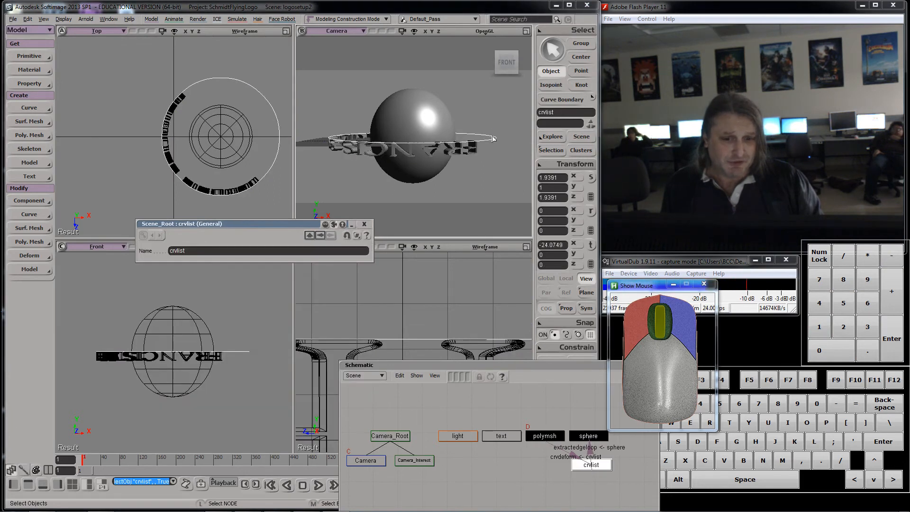
pyautogui.click(590, 212)
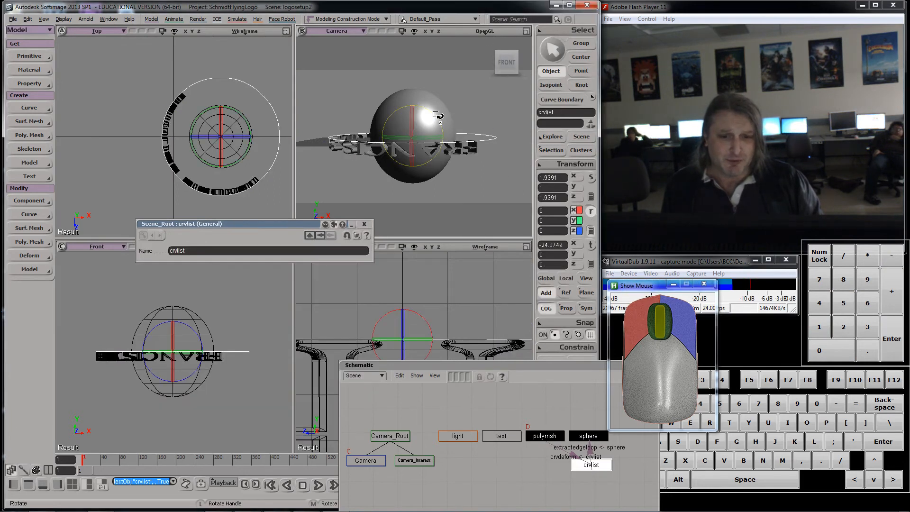
pyautogui.moveTo(443, 124); pyautogui.dragTo(406, 157)
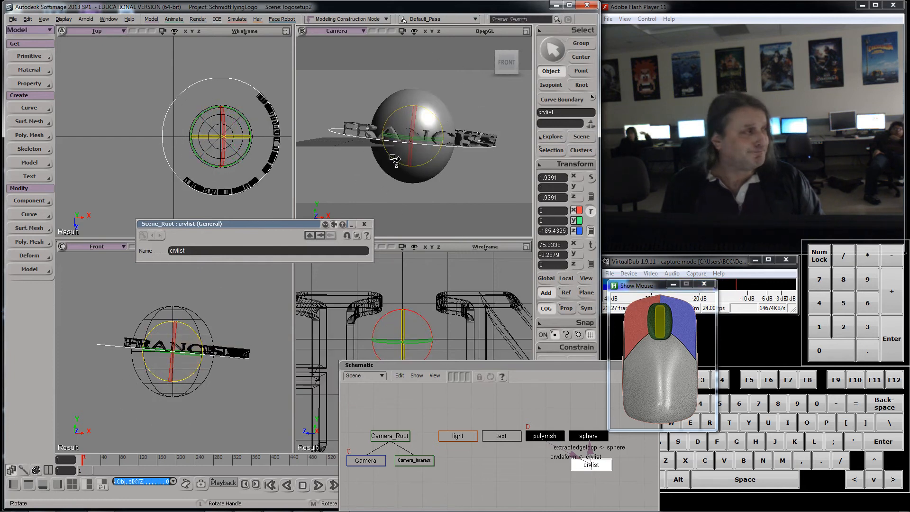
pyautogui.hotkey('ctrl', 'z')
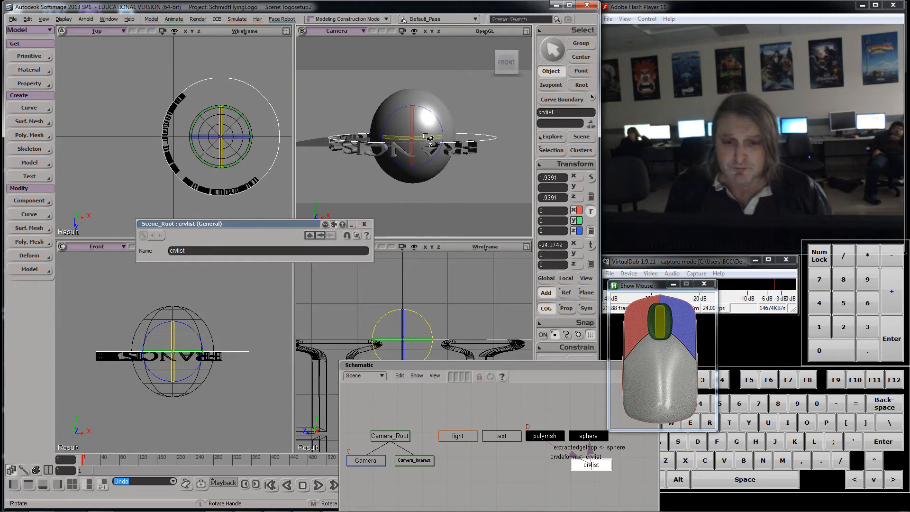
pyautogui.moveTo(447, 130); pyautogui.dragTo(393, 159)
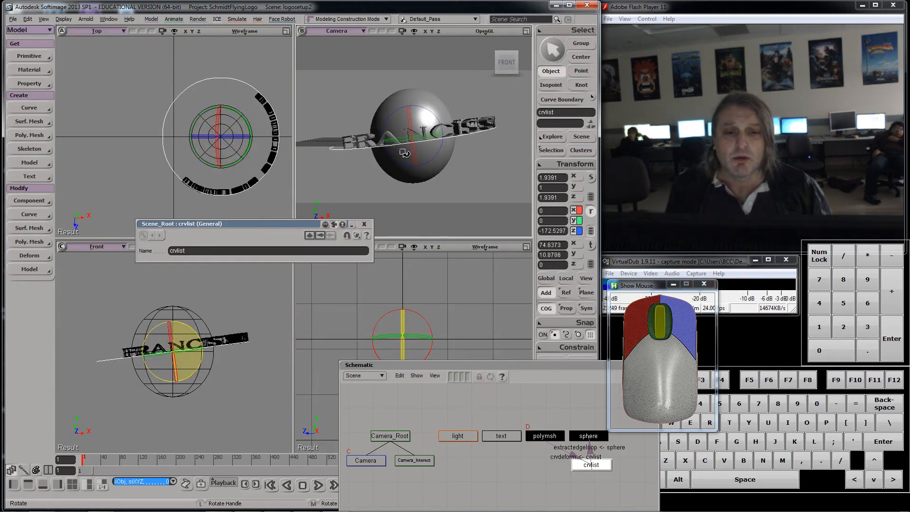
pyautogui.click(559, 230)
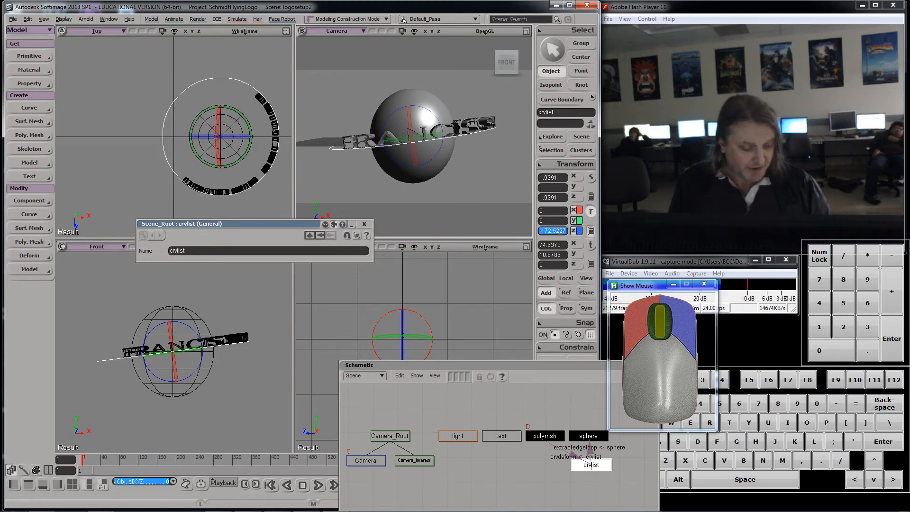
pyautogui.write('180')
pyautogui.press('Return')
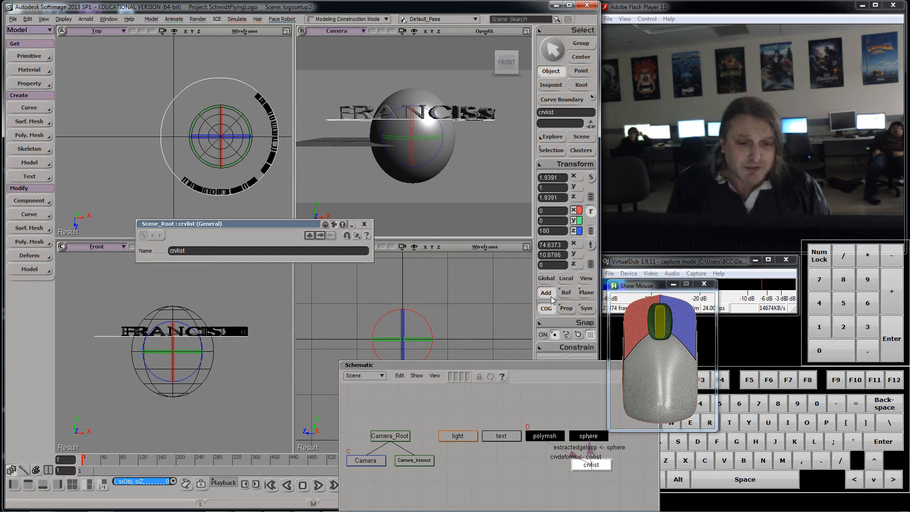
pyautogui.click(566, 278)
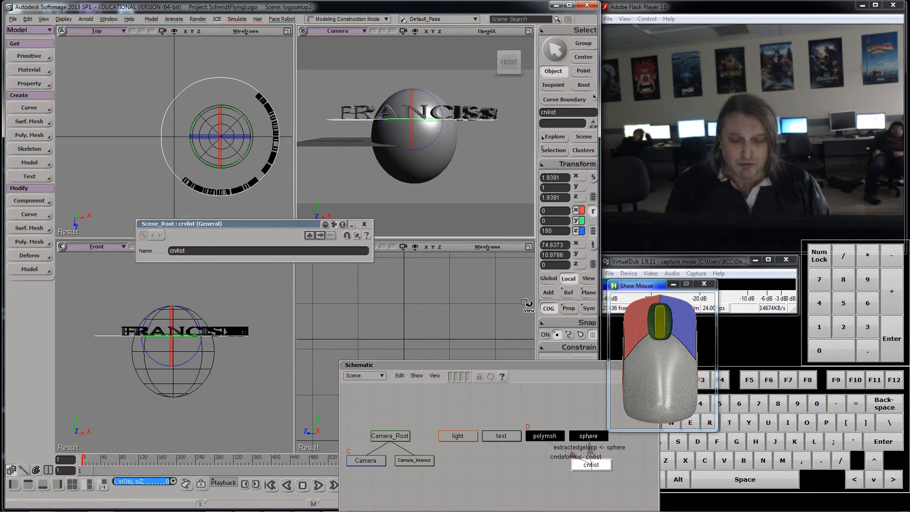
pyautogui.hotkey('ctrl', 'z')
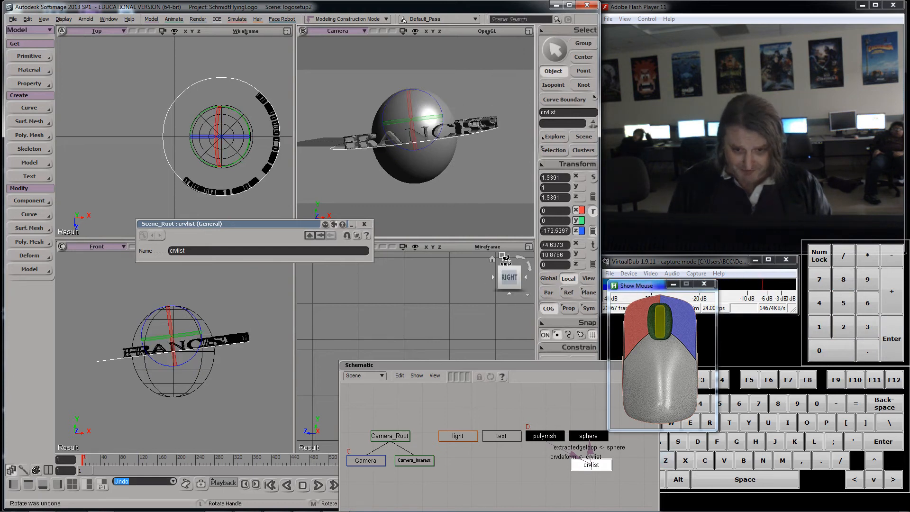
pyautogui.hotkey('ctrl', 'z')
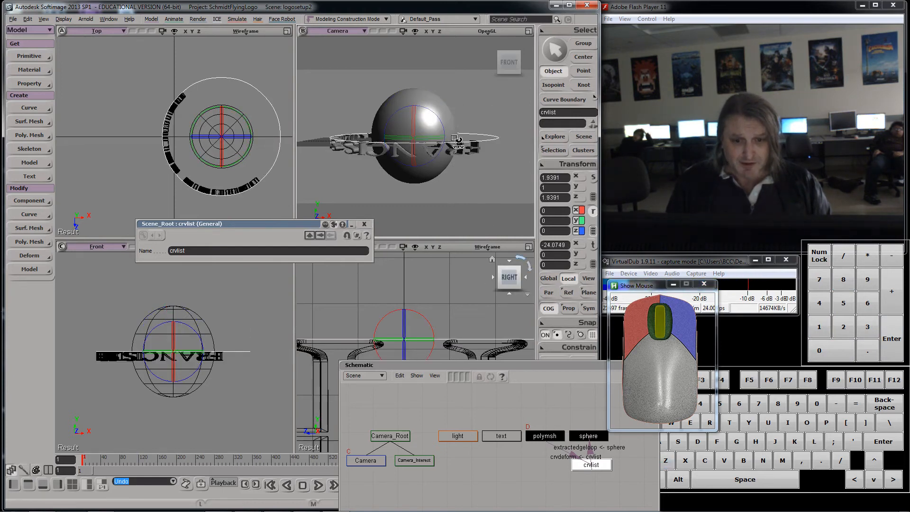
pyautogui.hotkey('ctrl', 'z')
# Step: Reselect the orbit curve and, in global mode, set its Z rotation to 180 degrees
pyautogui.press('space')
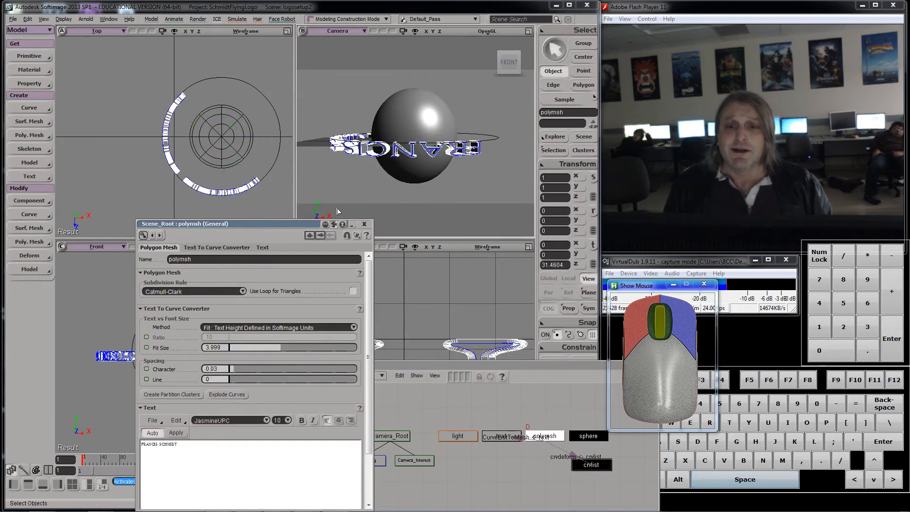
pyautogui.click(591, 465)
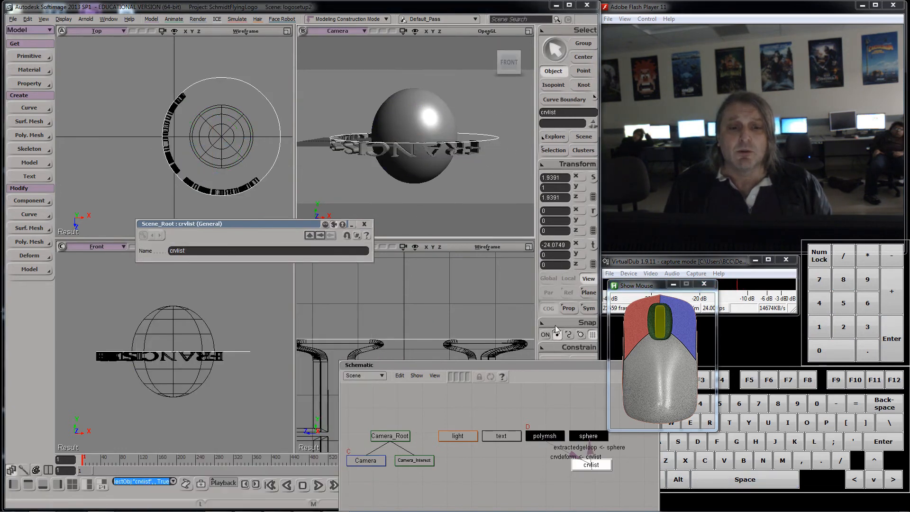
pyautogui.click(594, 212)
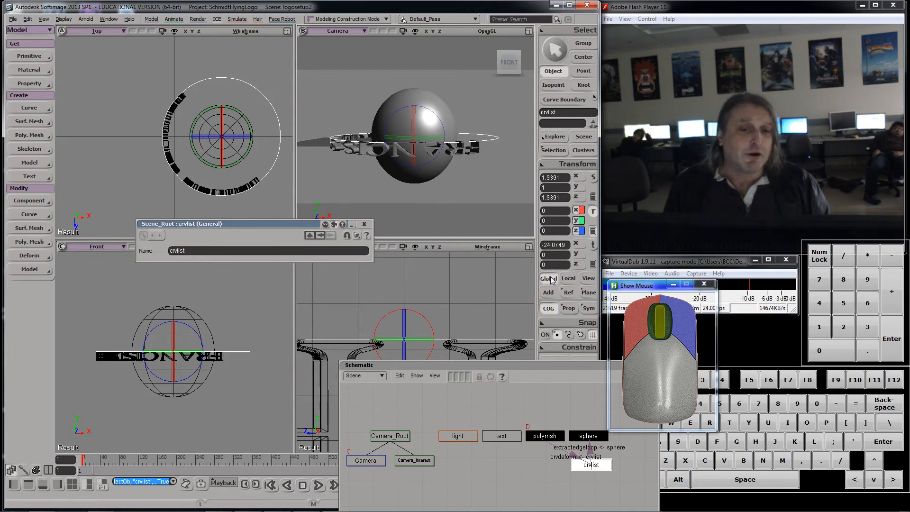
pyautogui.click(547, 311)
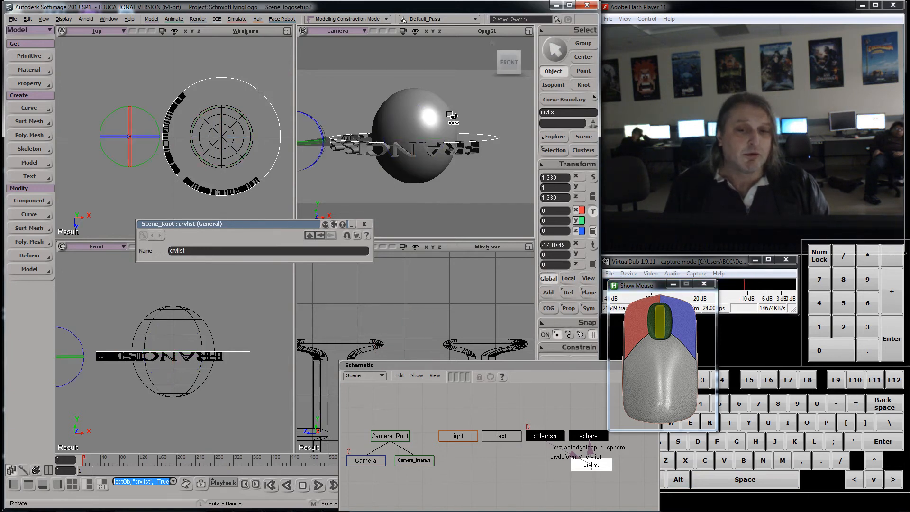
pyautogui.click(548, 308)
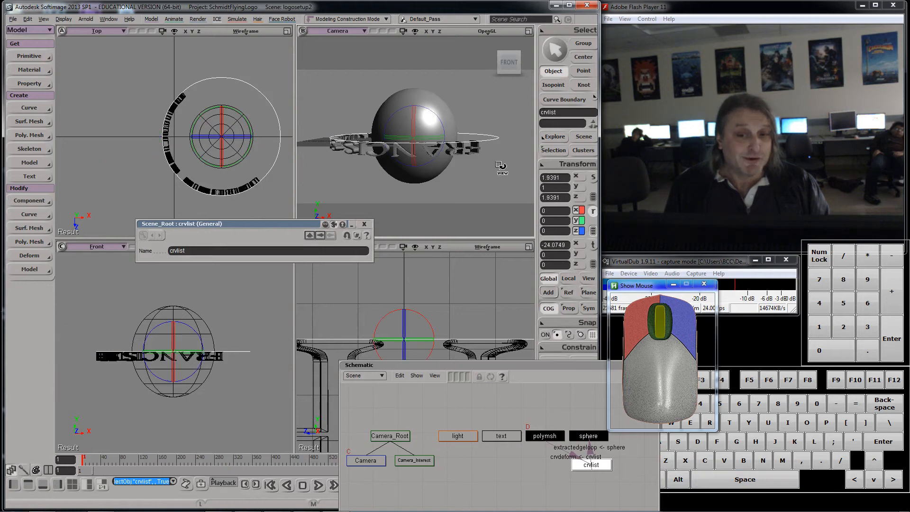
pyautogui.moveTo(428, 122); pyautogui.dragTo(430, 170)
pyautogui.click(556, 230)
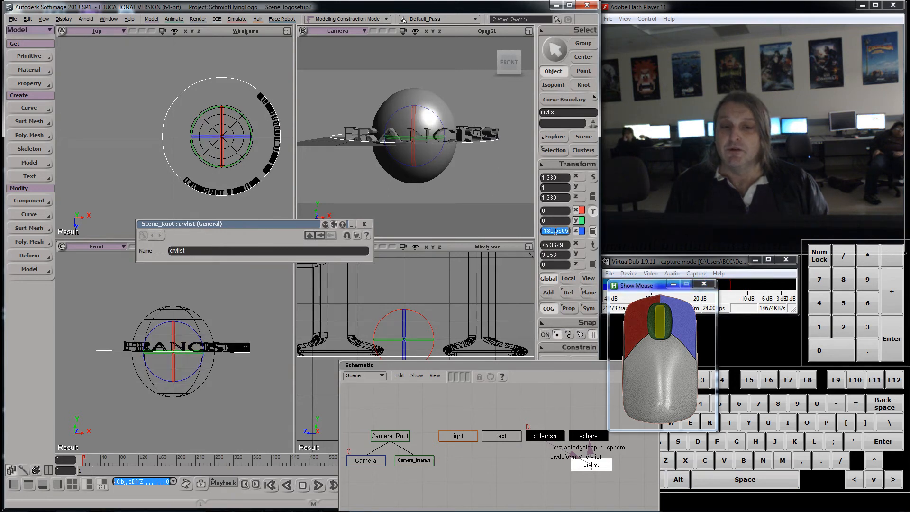
pyautogui.write('180')
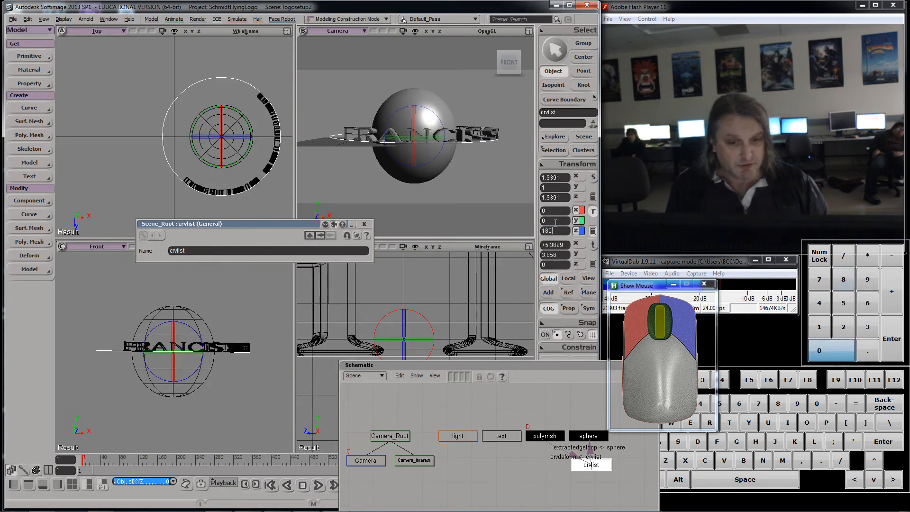
pyautogui.press('Return')
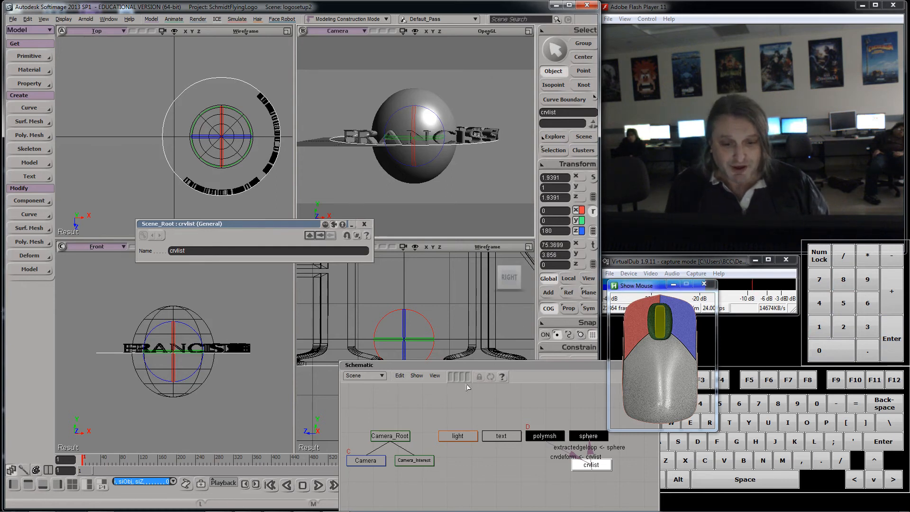
# Step: Select the text mesh and open its Curve Deform properties from the selection explorer
pyautogui.moveTo(474, 367); pyautogui.dragTo(255, 251)
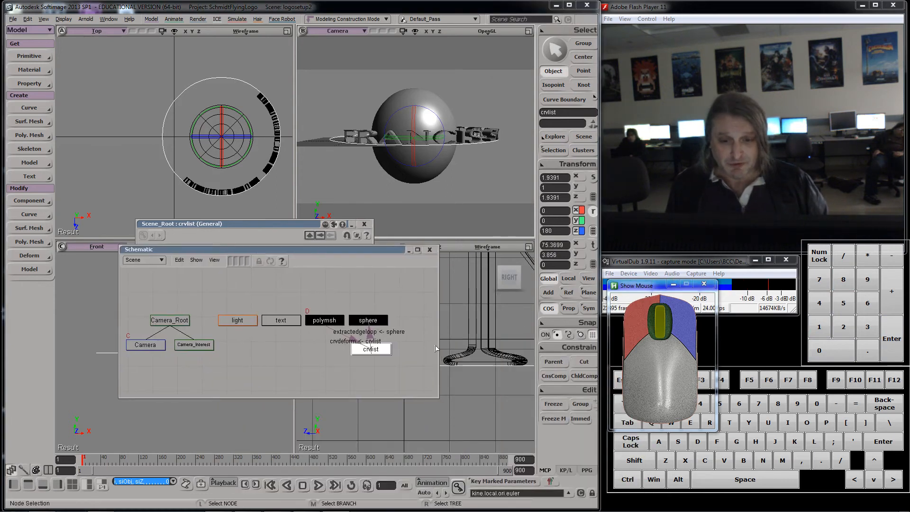
pyautogui.moveTo(342, 250); pyautogui.dragTo(254, 325)
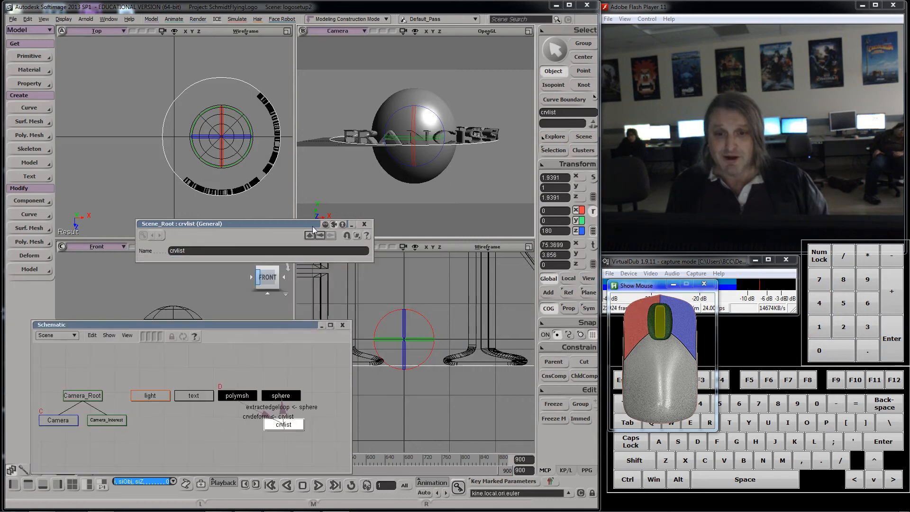
pyautogui.press('space')
pyautogui.click(357, 127)
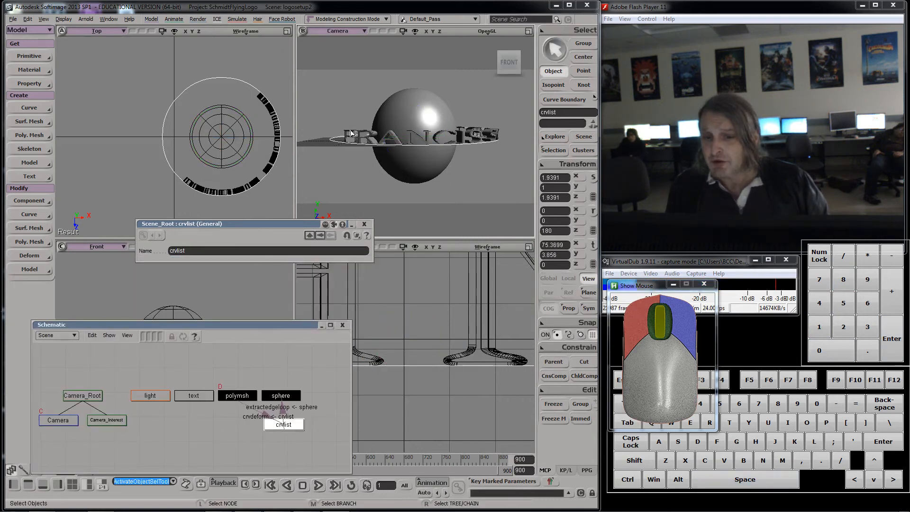
pyautogui.click(236, 396)
pyautogui.moveTo(288, 220); pyautogui.dragTo(120, 133)
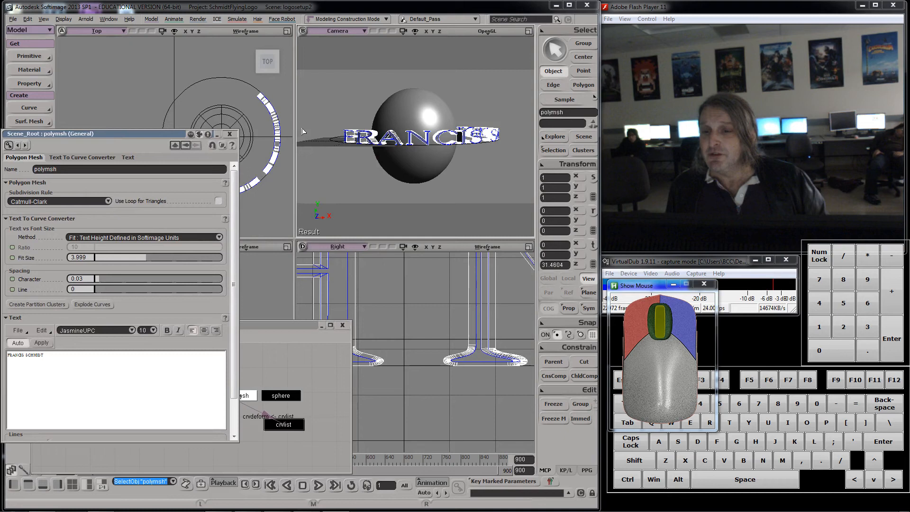
pyautogui.click(231, 135)
pyautogui.click(553, 151)
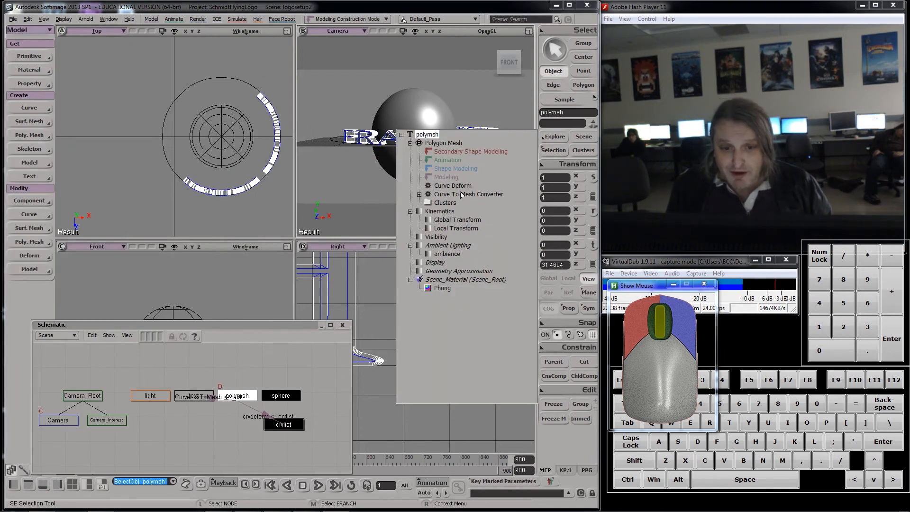
pyautogui.click(419, 195)
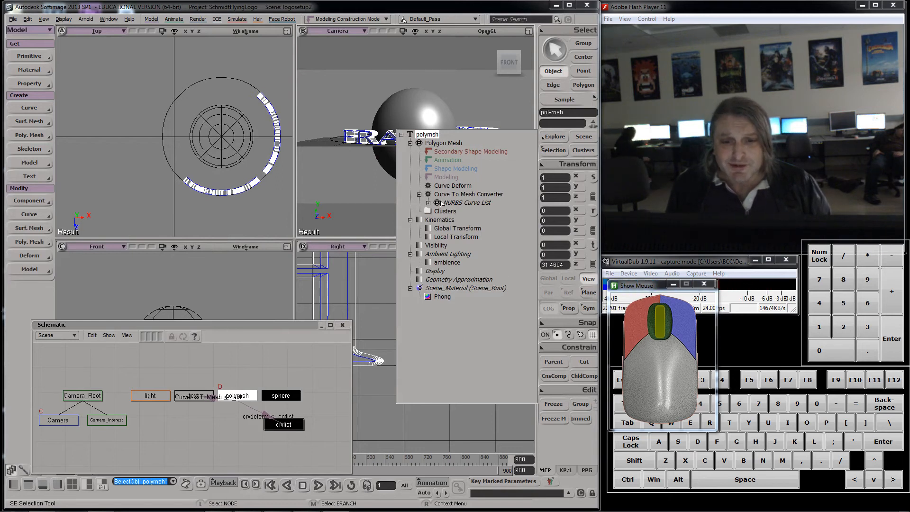
pyautogui.doubleClick(458, 184)
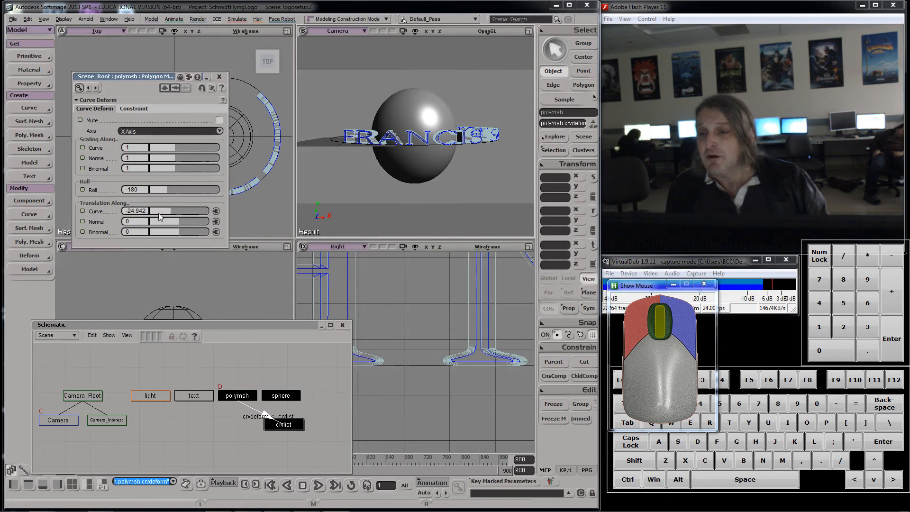
# Step: Slide the text along the orbit curve to a curve translation of about 12.2, keeping roll at -180
pyautogui.moveTo(158, 212); pyautogui.dragTo(180, 207)
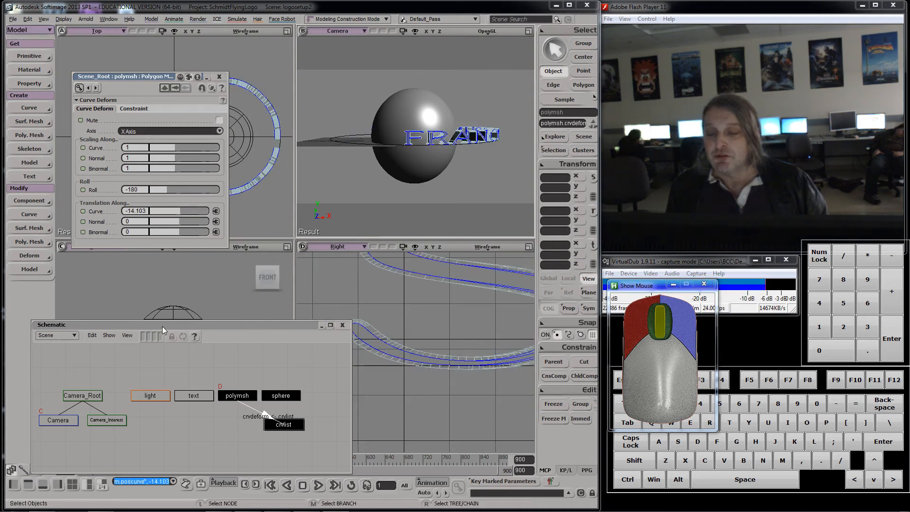
pyautogui.moveTo(162, 326); pyautogui.dragTo(662, 272)
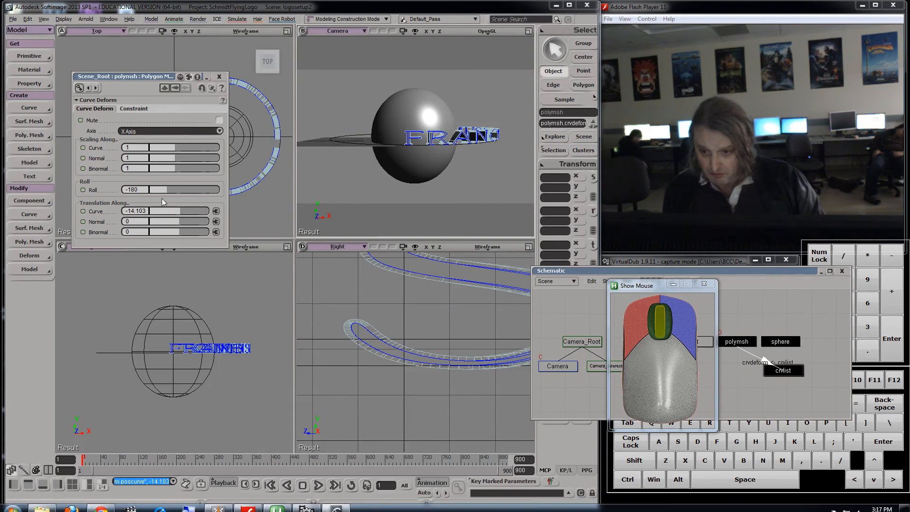
pyautogui.moveTo(163, 188); pyautogui.dragTo(157, 187)
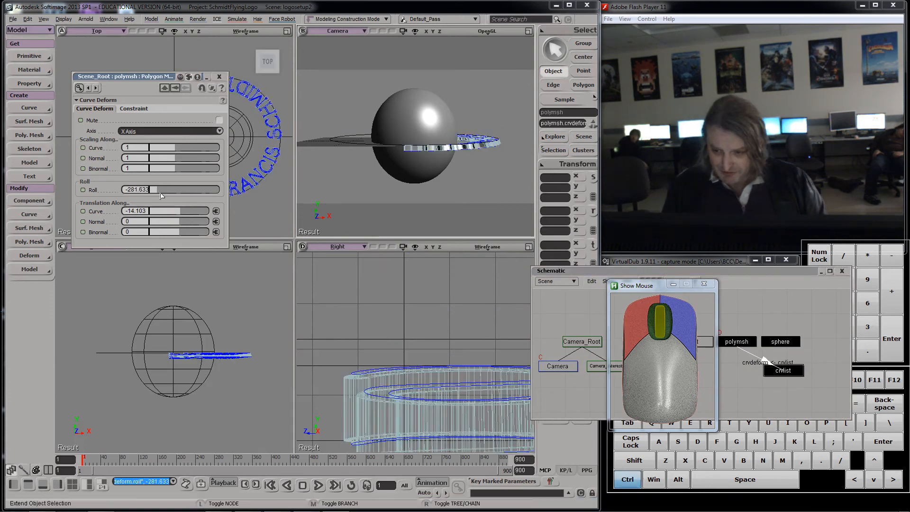
pyautogui.hotkey('ctrl', 'z')
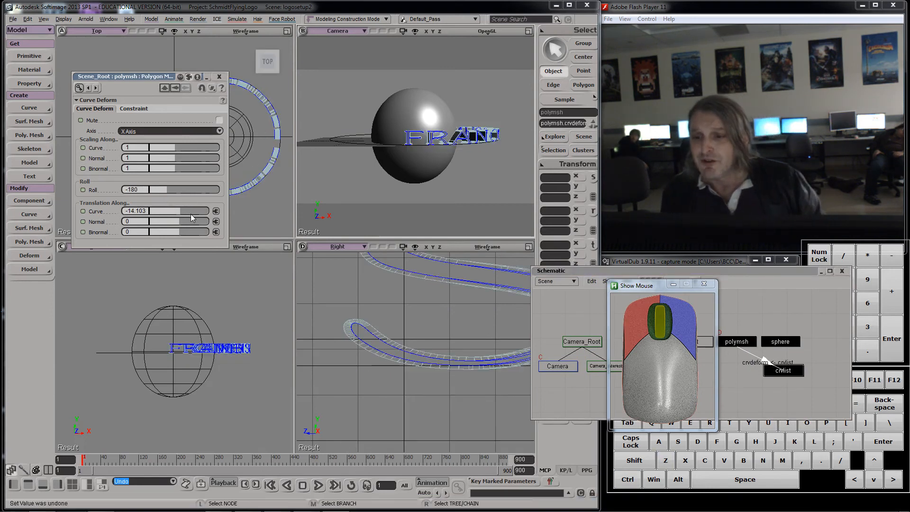
pyautogui.moveTo(178, 208); pyautogui.dragTo(203, 199)
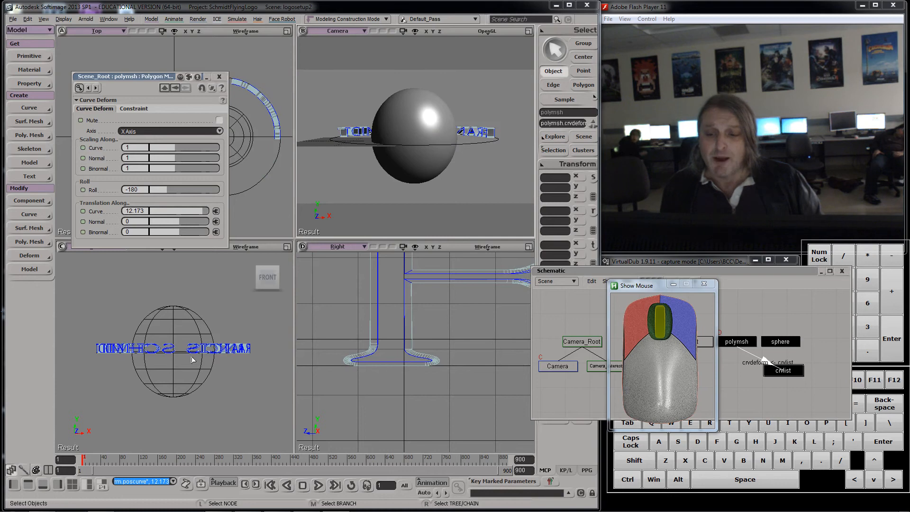
# Step: Key the curve translation at 12.173 on frame 1 and at about -37 on frame 900
pyautogui.click(83, 211)
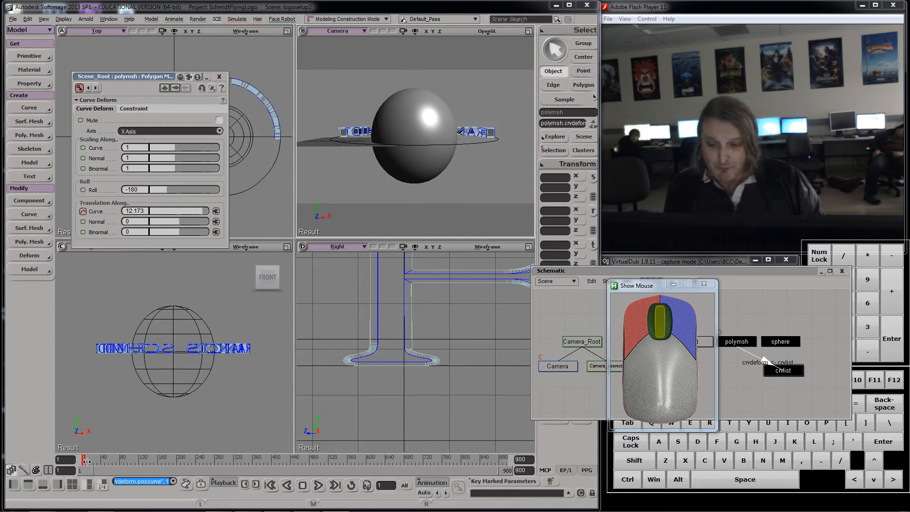
pyautogui.moveTo(86, 461); pyautogui.dragTo(97, 460)
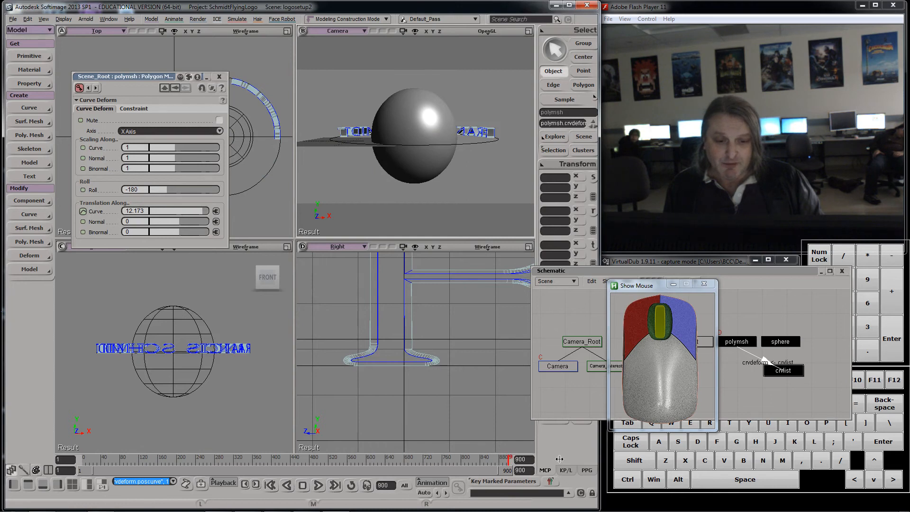
pyautogui.moveTo(582, 457); pyautogui.dragTo(588, 456)
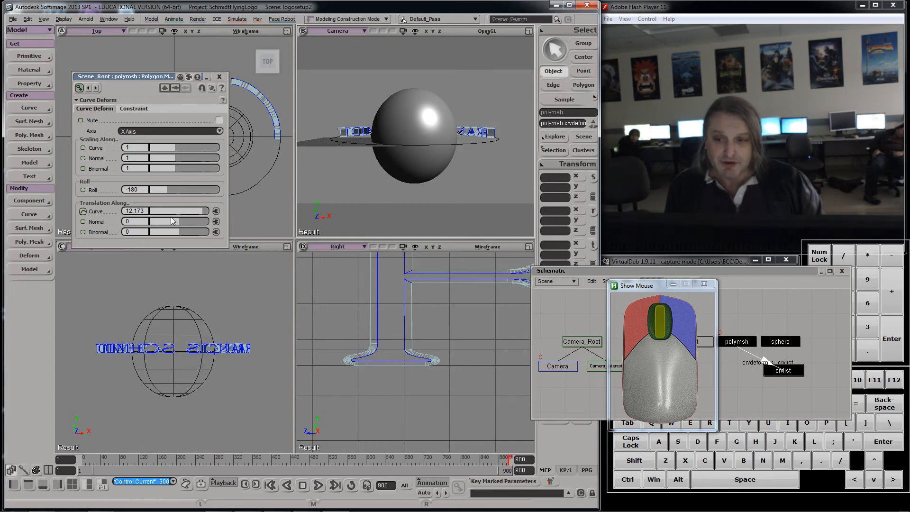
pyautogui.moveTo(201, 211); pyautogui.dragTo(160, 206)
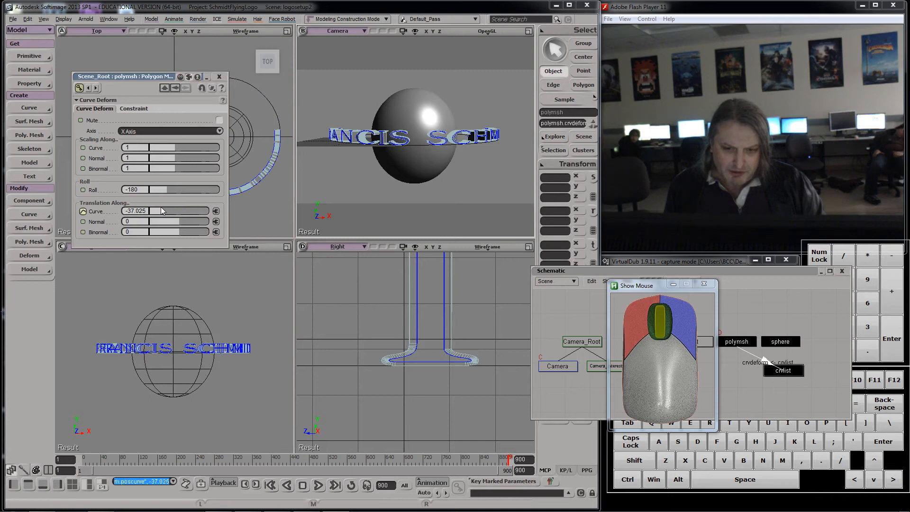
pyautogui.click(84, 211)
# Step: Switch playback to real-time and play the text animation from frame 1
pyautogui.moveTo(502, 460); pyautogui.dragTo(79, 459)
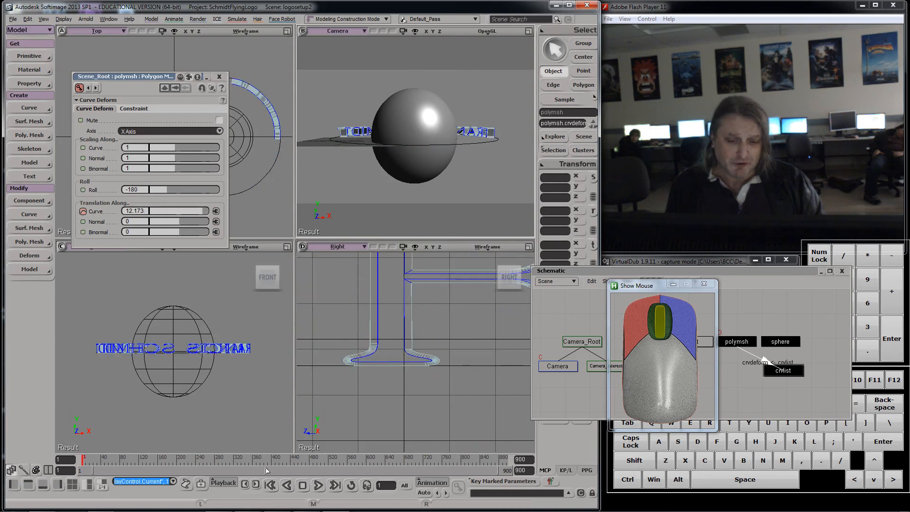
pyautogui.click(319, 486)
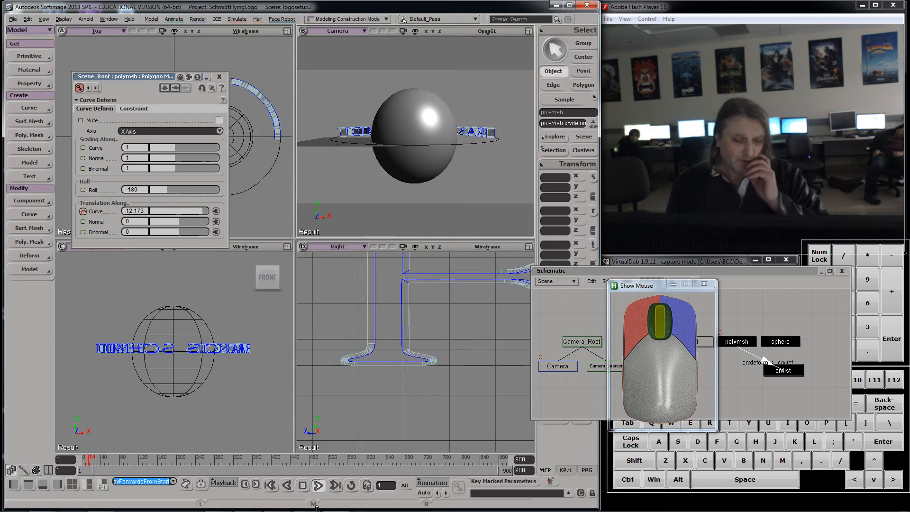
pyautogui.click(320, 488)
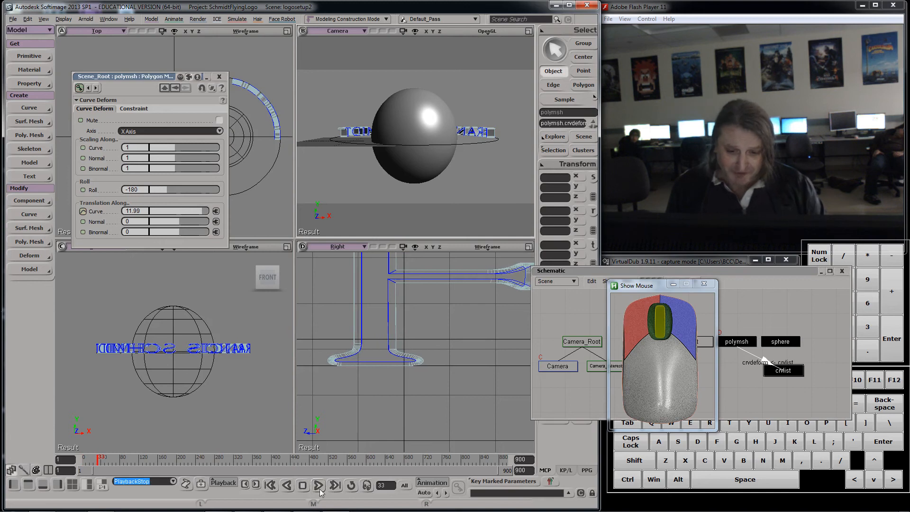
pyautogui.click(432, 482)
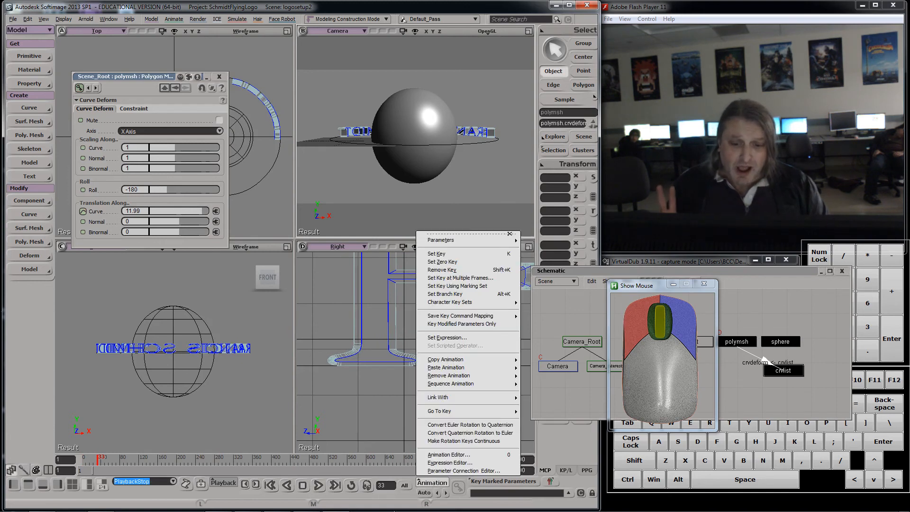
pyautogui.click(216, 483)
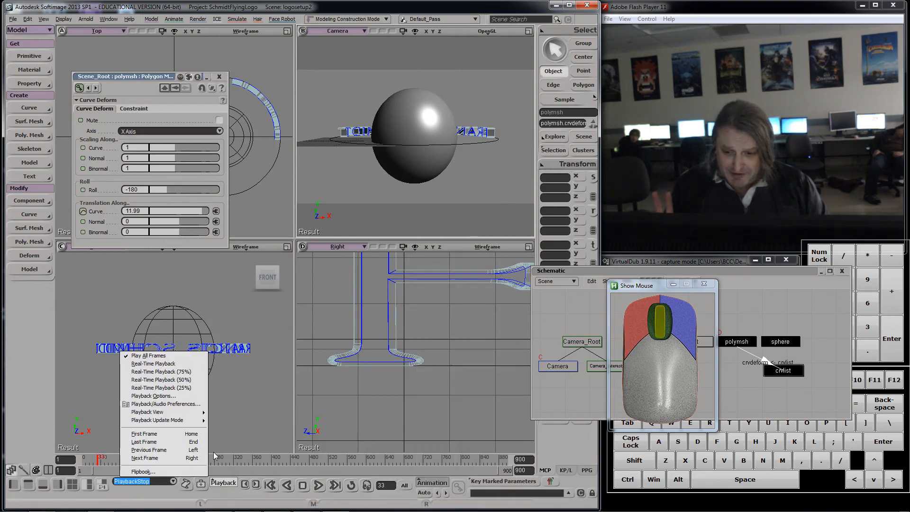
pyautogui.click(174, 364)
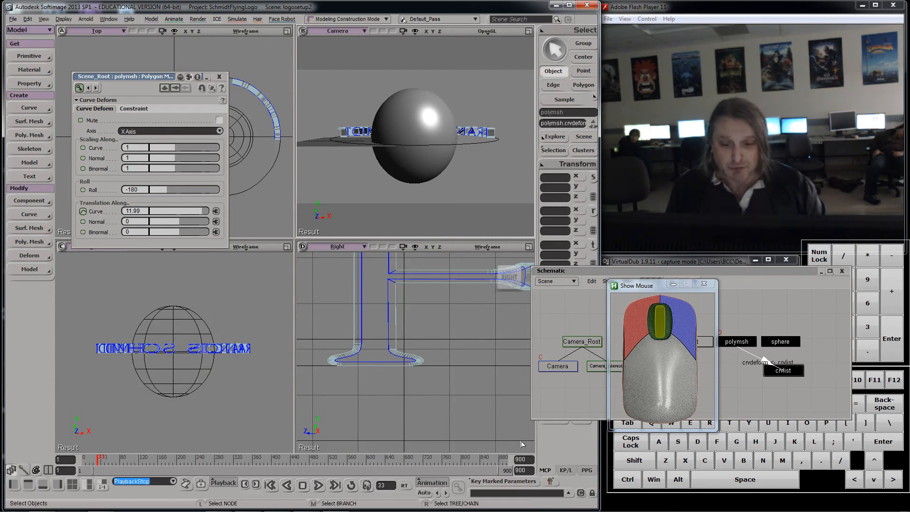
pyautogui.click(318, 485)
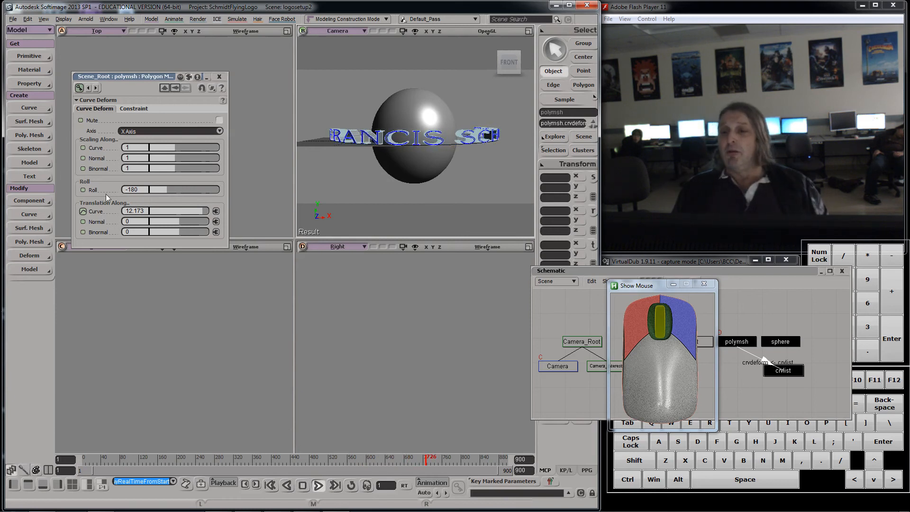
# Step: Open the curve translation F-curve and steepen the first key's tangent to ease the start, then replay the animation
pyautogui.moveTo(149, 75); pyautogui.dragTo(153, 78)
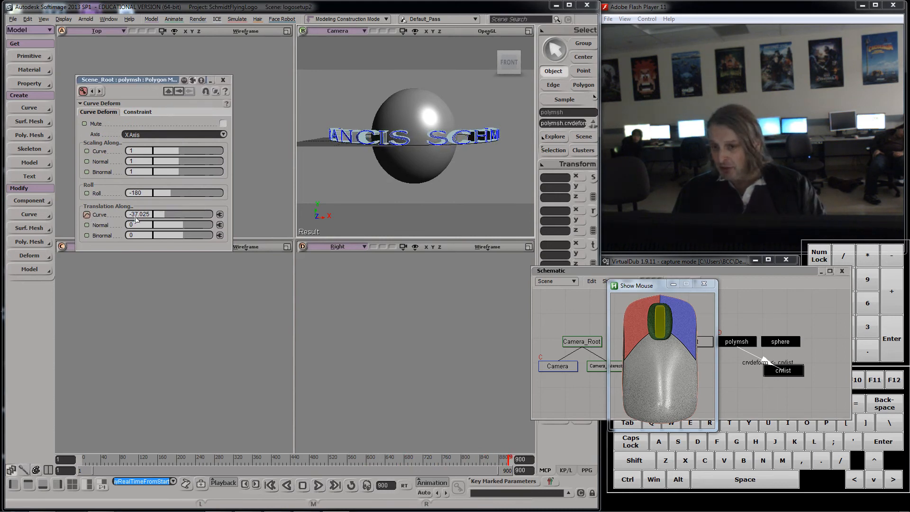
pyautogui.press('0')
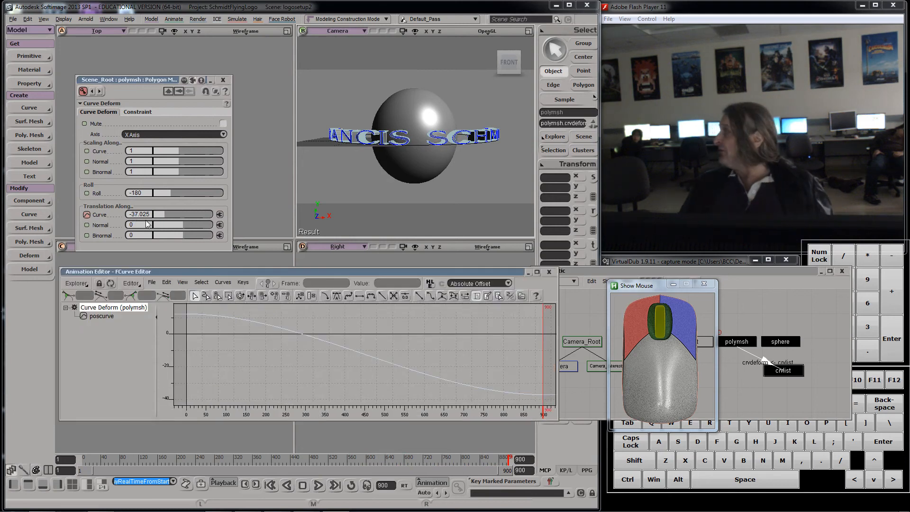
pyautogui.scroll(-2, 318, 389)
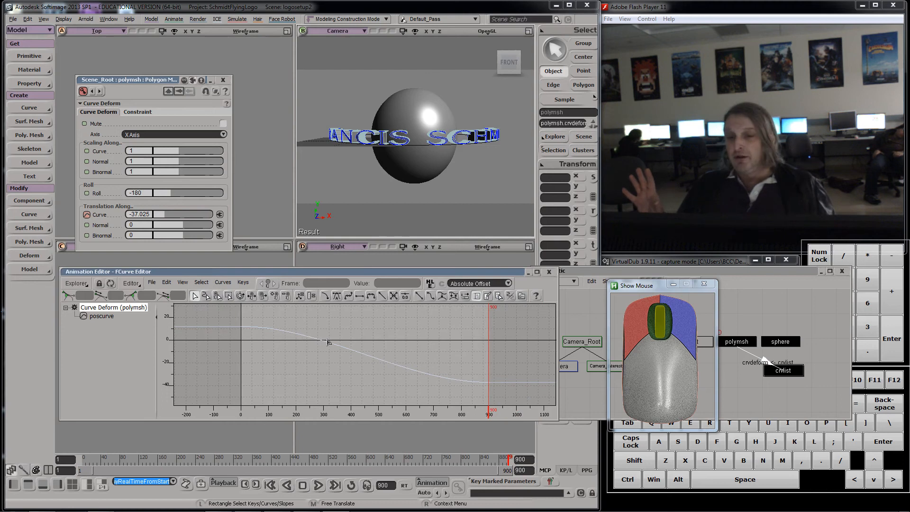
pyautogui.moveTo(279, 316); pyautogui.dragTo(302, 346)
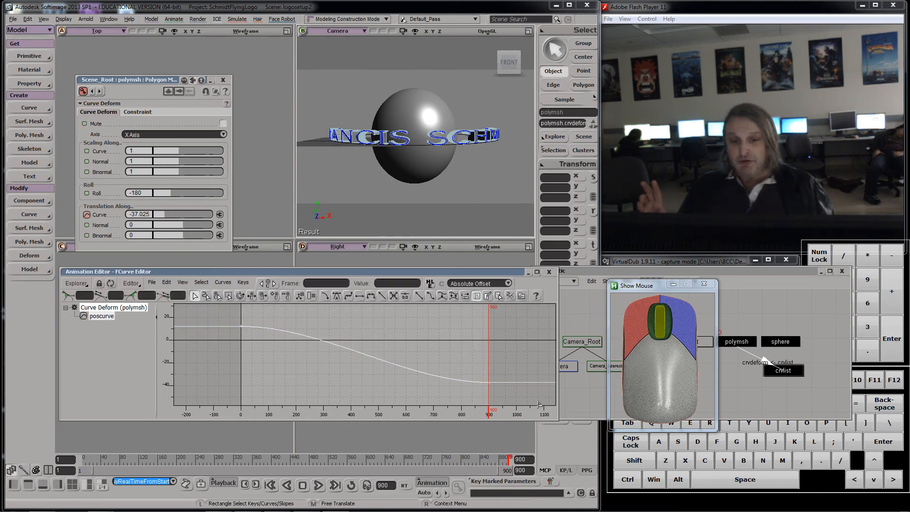
pyautogui.moveTo(489, 406); pyautogui.dragTo(413, 398)
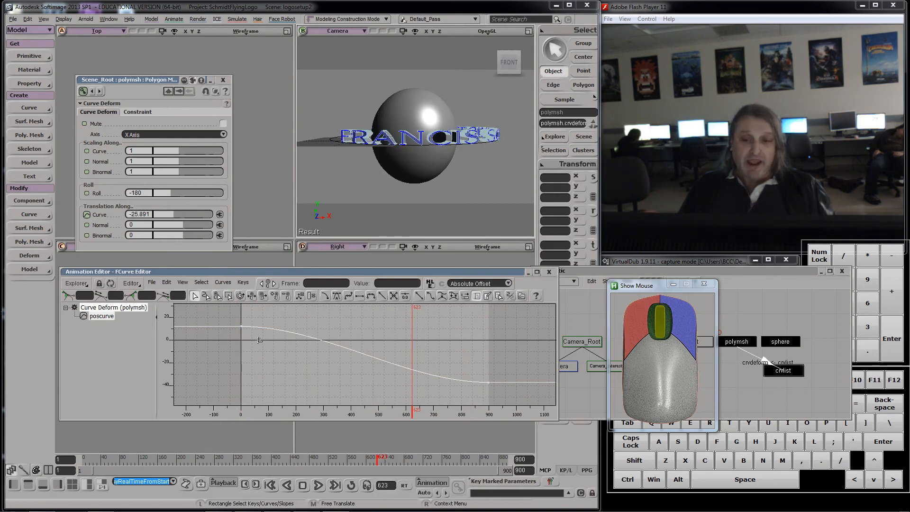
pyautogui.click(243, 327)
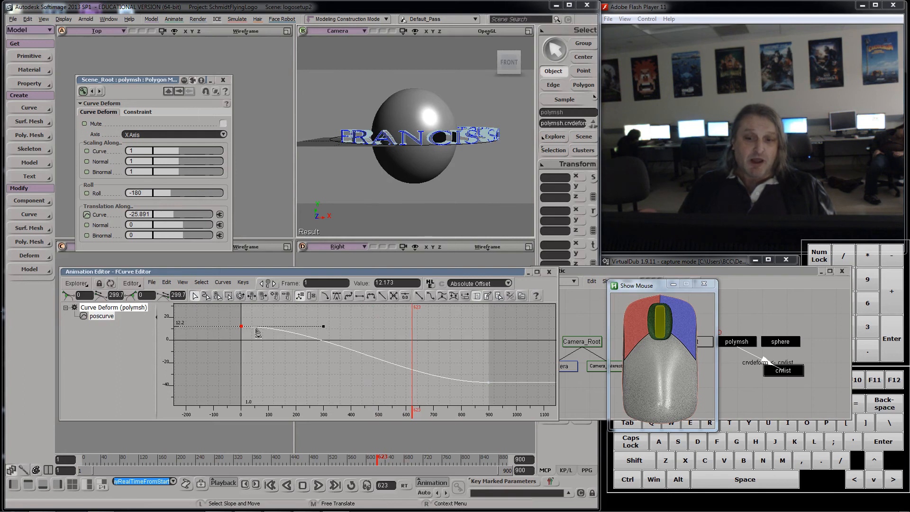
pyautogui.moveTo(323, 328); pyautogui.dragTo(325, 342)
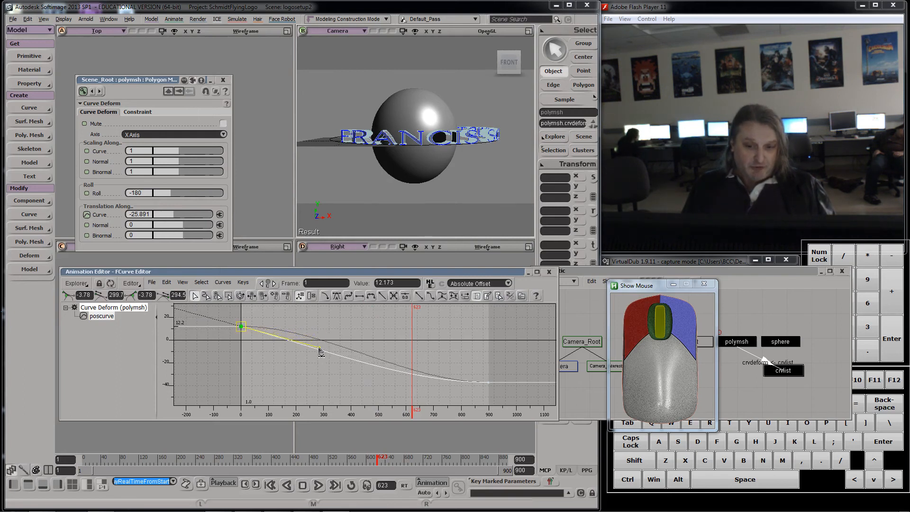
pyautogui.moveTo(313, 359); pyautogui.dragTo(313, 359)
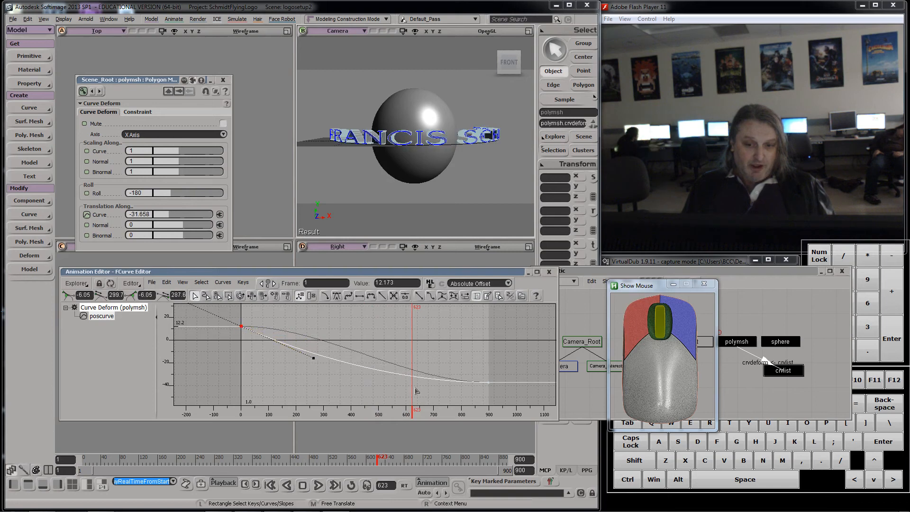
pyautogui.moveTo(412, 408); pyautogui.dragTo(220, 400)
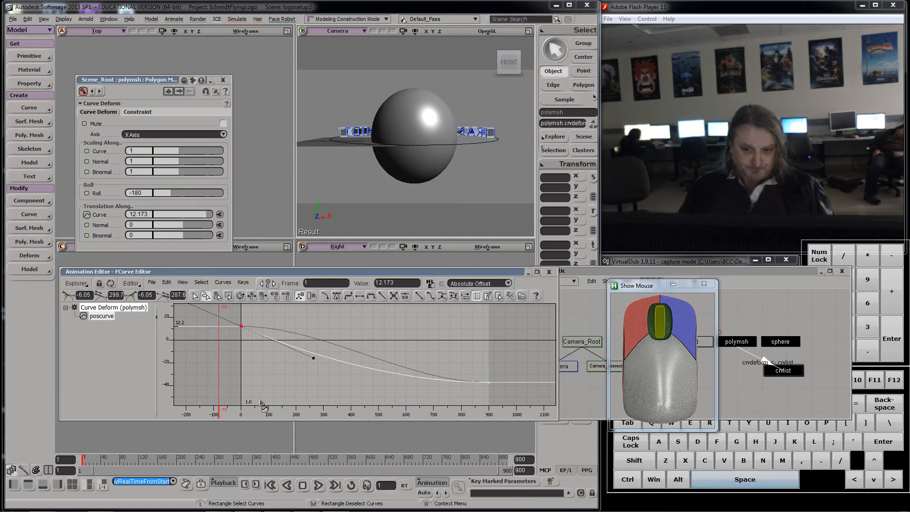
pyautogui.click(318, 485)
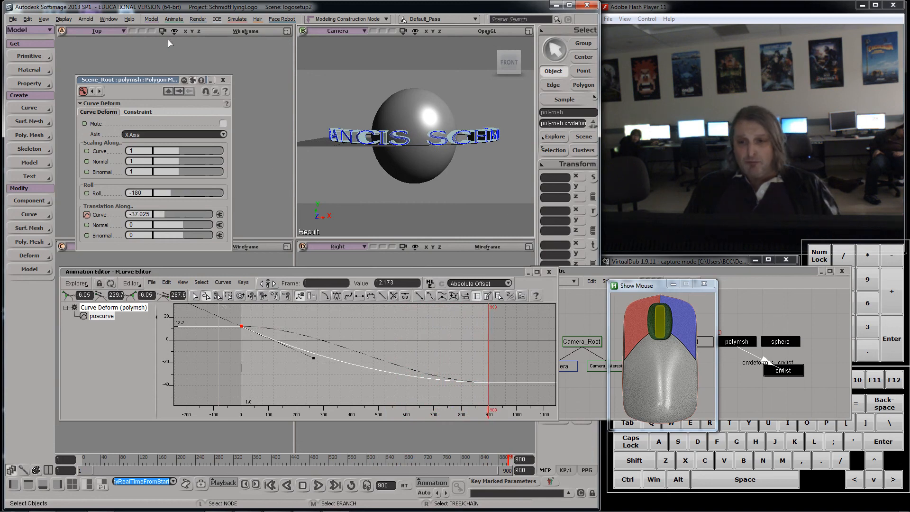
# Step: Select the orbit curve and scale it into an ellipse, about 1.99 in X and 1.10 in Z, then replay
pyautogui.moveTo(150, 78); pyautogui.dragTo(176, 249)
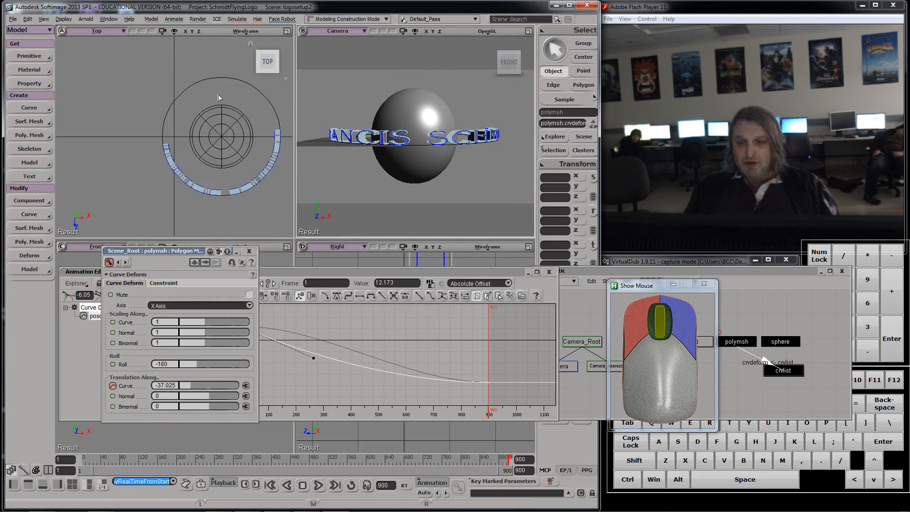
pyautogui.click(224, 79)
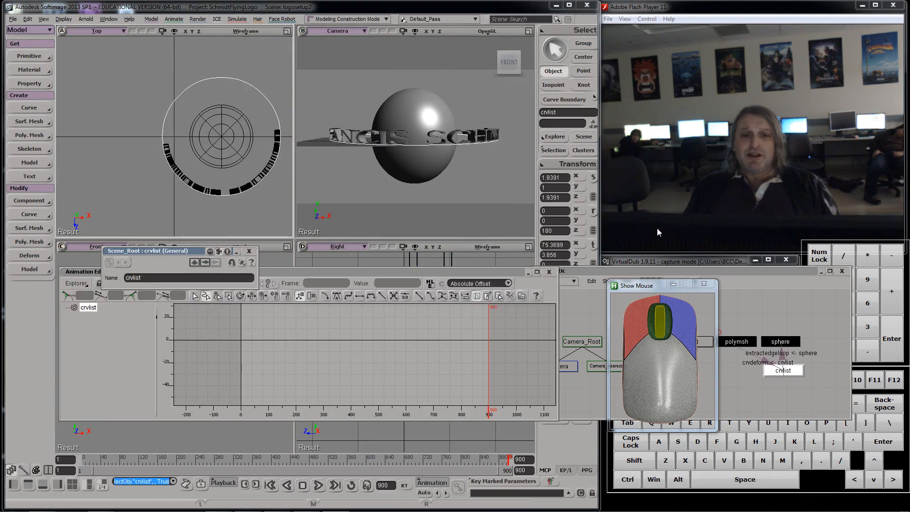
pyautogui.click(592, 178)
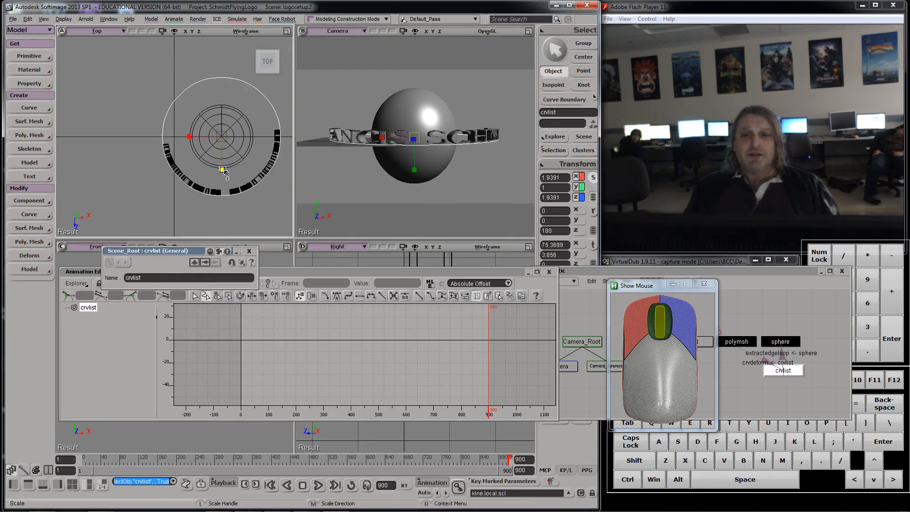
pyautogui.moveTo(223, 172); pyautogui.dragTo(187, 137)
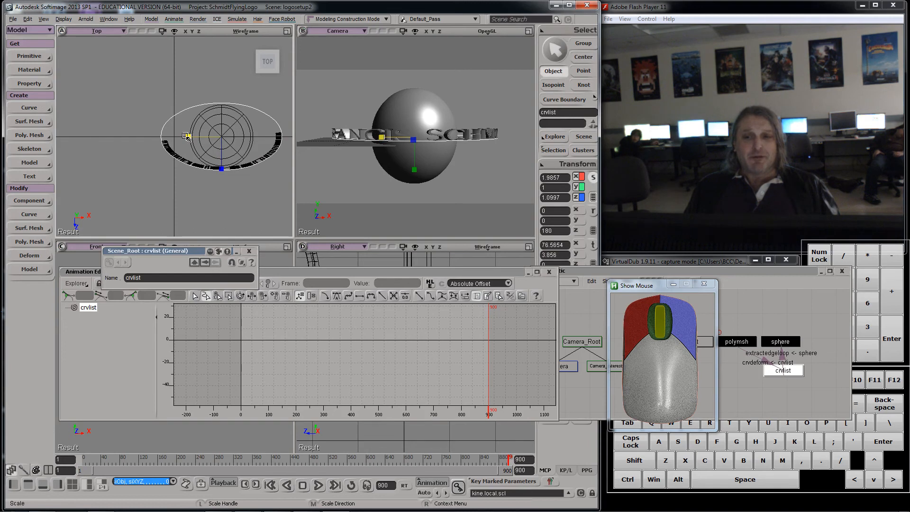
pyautogui.moveTo(187, 137); pyautogui.dragTo(188, 138)
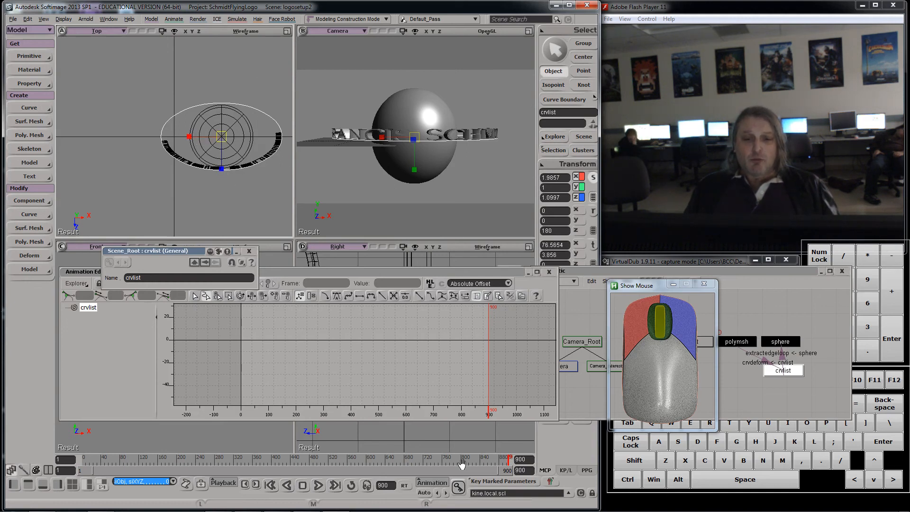
pyautogui.moveTo(505, 459); pyautogui.dragTo(2, 374)
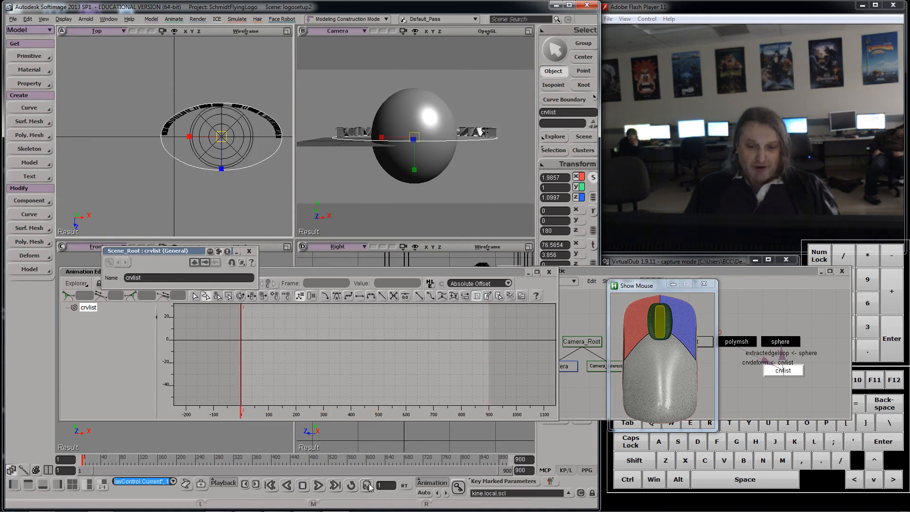
pyautogui.click(320, 486)
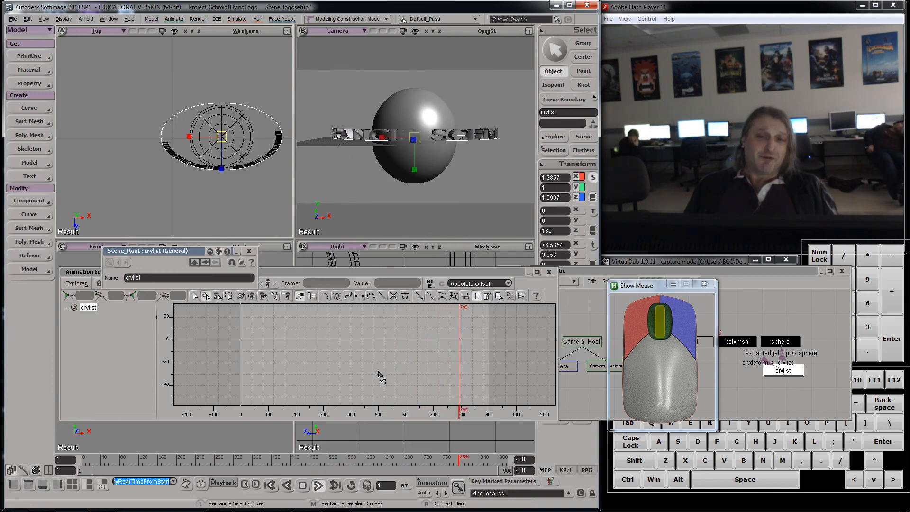
pyautogui.moveTo(491, 462); pyautogui.dragTo(14, 398)
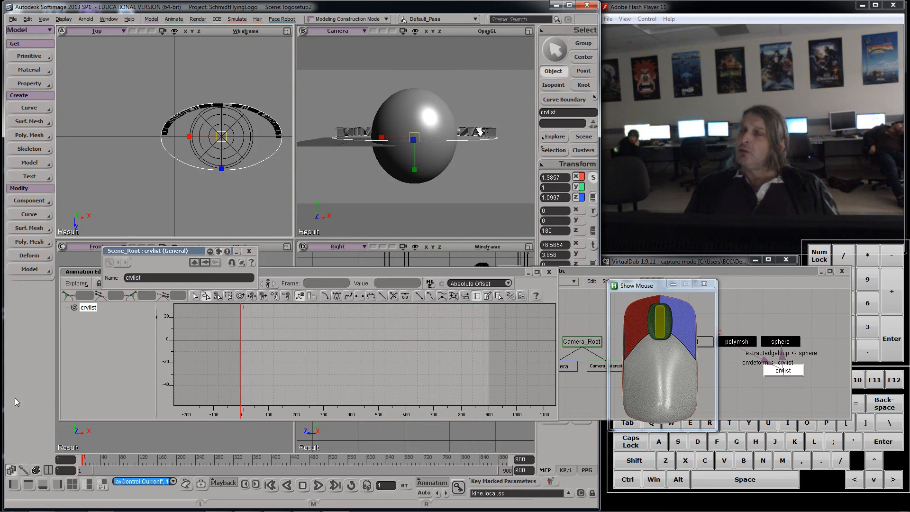
# Step: Select the text mesh, open its Text properties, enable Multiple Lines and break the name onto two lines
pyautogui.press('x')
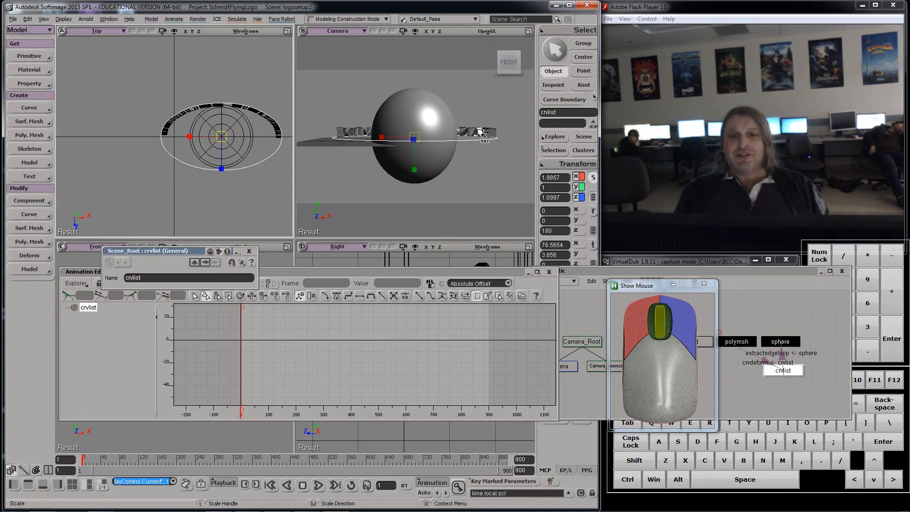
pyautogui.press('space')
pyautogui.click(349, 131)
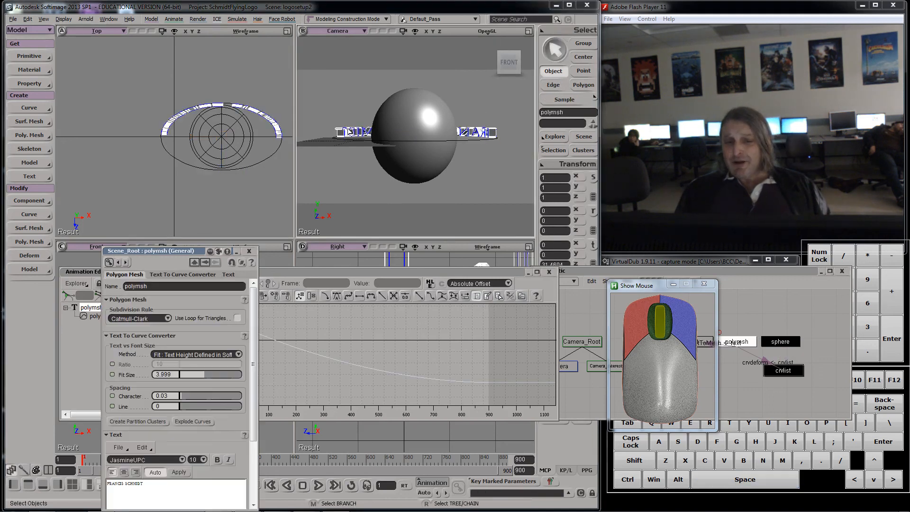
pyautogui.click(251, 253)
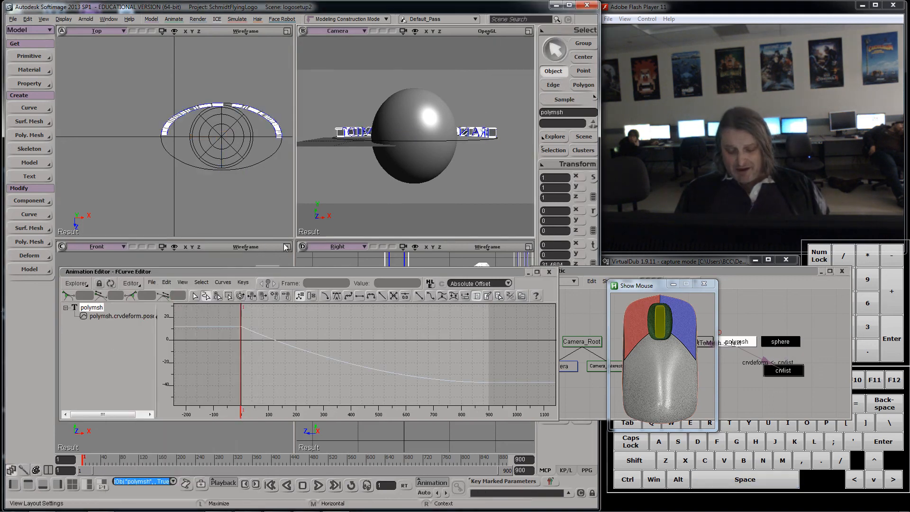
pyautogui.press('Return')
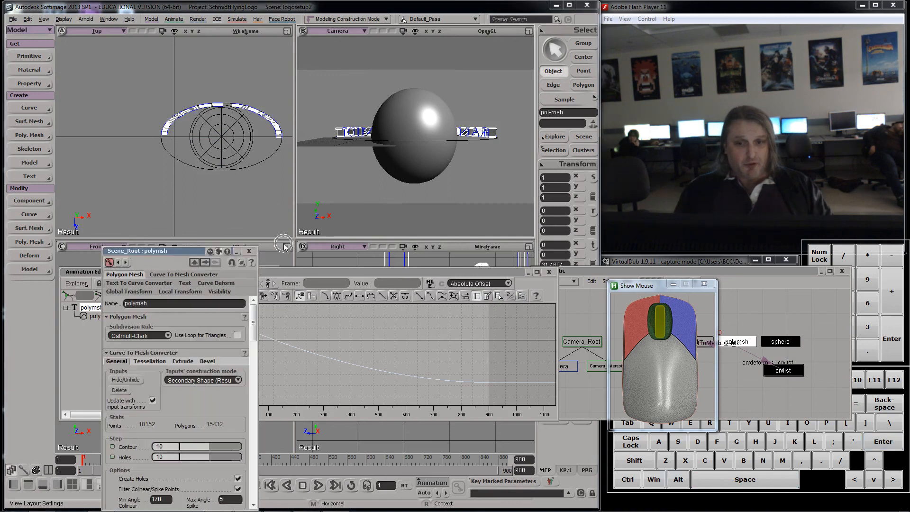
pyautogui.moveTo(192, 255); pyautogui.dragTo(219, 95)
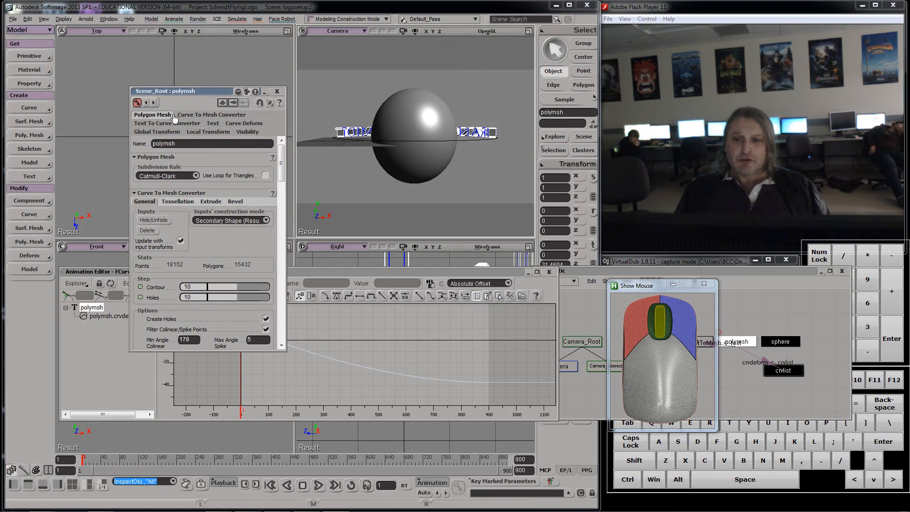
pyautogui.click(212, 124)
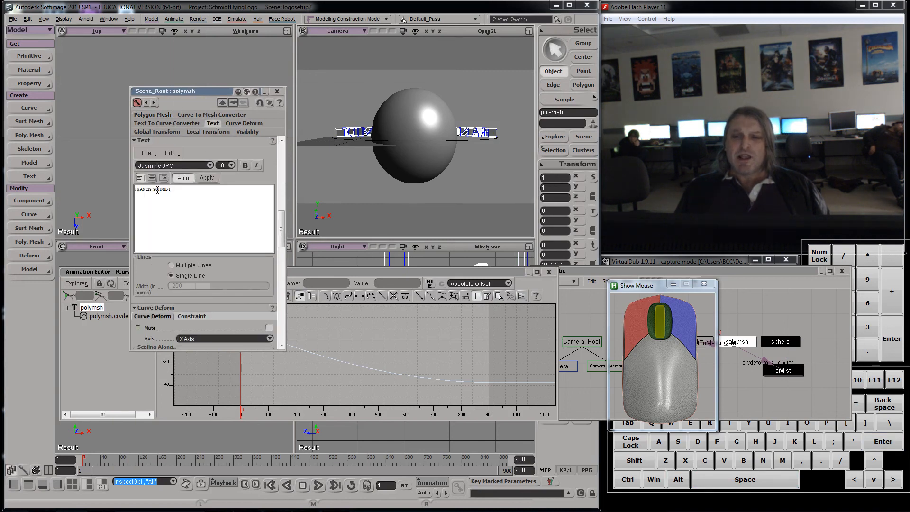
pyautogui.click(170, 267)
pyautogui.click(154, 189)
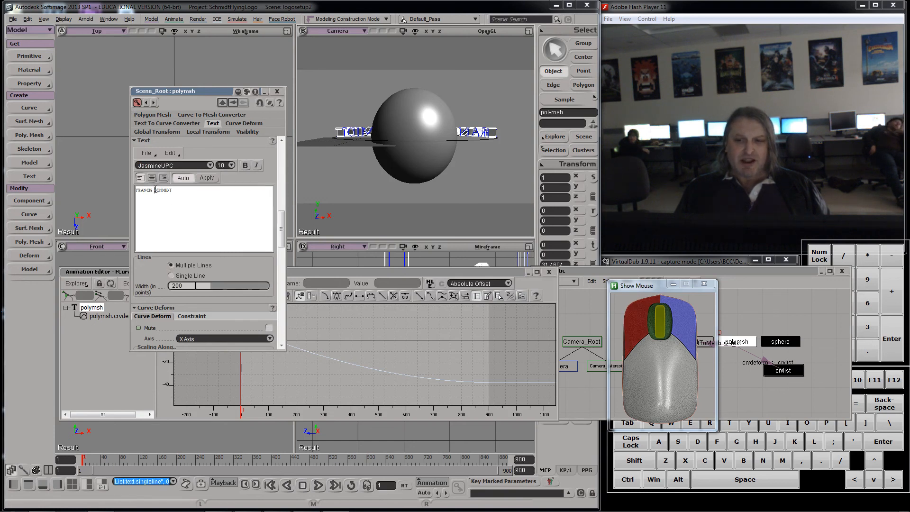
pyautogui.press('BackSpace')
pyautogui.press('Return')
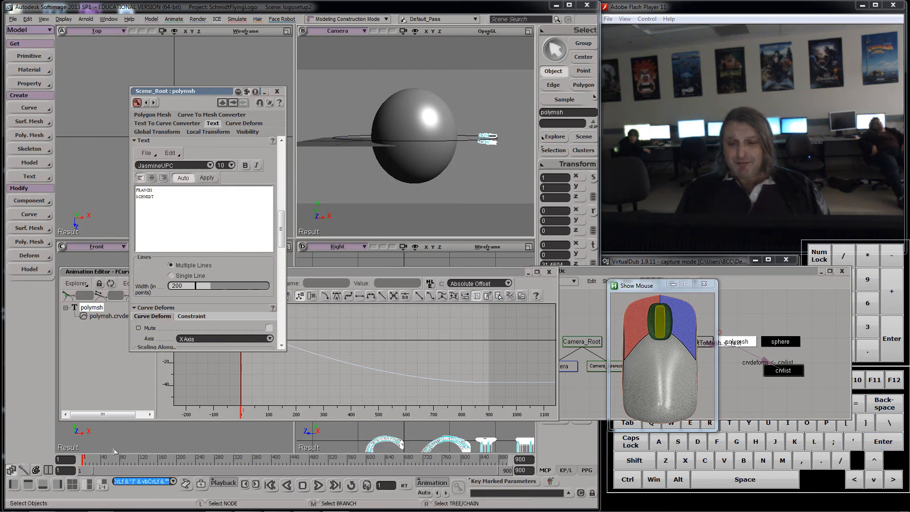
# Step: Increase the text's Fit Size to 8.924 and its character spacing to 0.238 in the Text To Curve Converter settings
pyautogui.moveTo(104, 458); pyautogui.dragTo(235, 457)
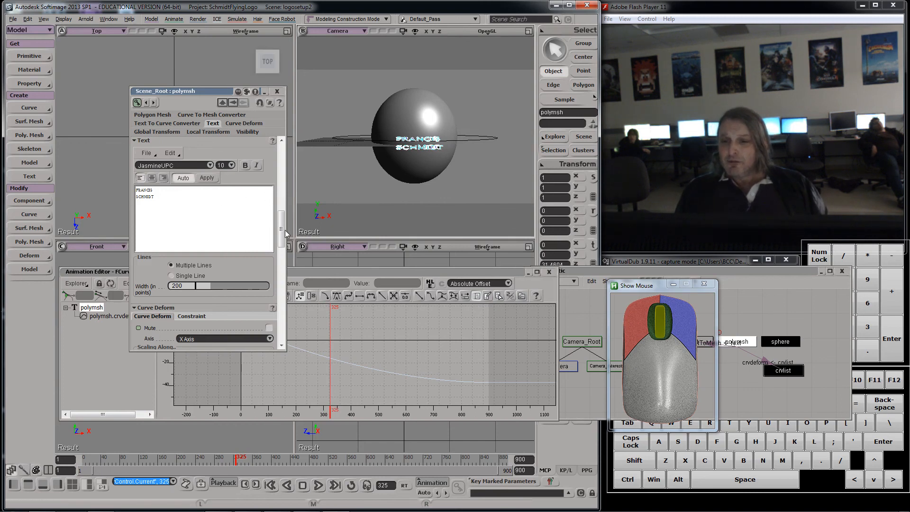
pyautogui.moveTo(281, 232); pyautogui.dragTo(301, 194)
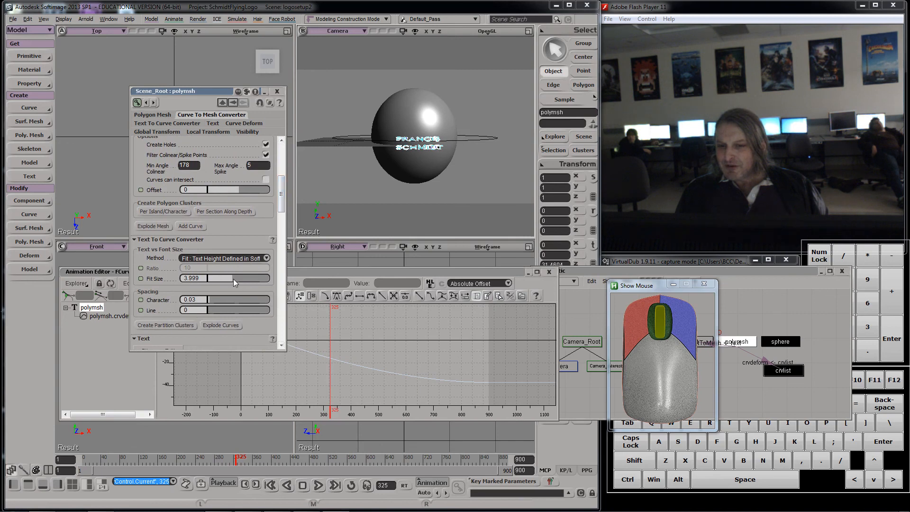
pyautogui.moveTo(233, 279)
pyautogui.mouseDown()
pyautogui.moveTo(262, 271)
pyautogui.moveTo(245, 283)
pyautogui.moveTo(215, 274)
pyautogui.moveTo(223, 271)
pyautogui.mouseUp()
pyautogui.scroll(-2, 231, 270)
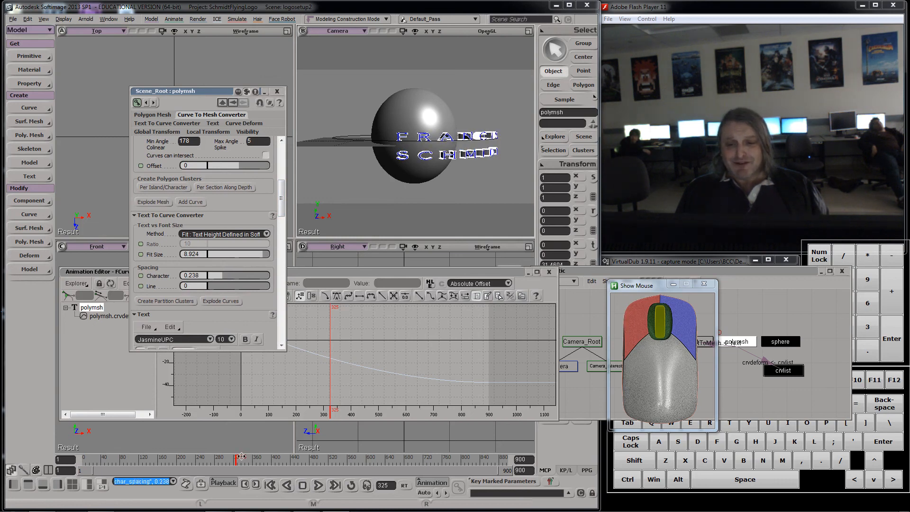
# Step: Close the property editor and raise the final key at frame 900 of the curve-deform position F-curve to about -24.94
pyautogui.moveTo(241, 456); pyautogui.dragTo(565, 444)
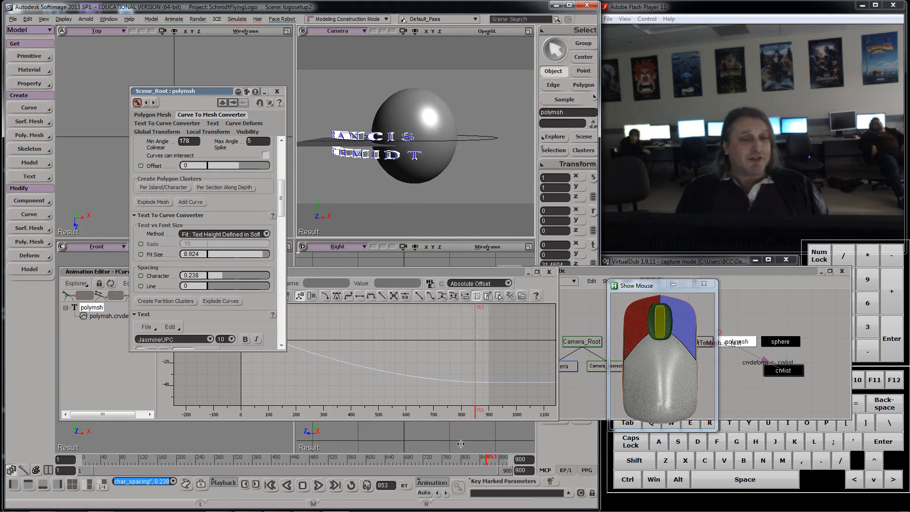
pyautogui.moveTo(461, 444); pyautogui.dragTo(540, 439)
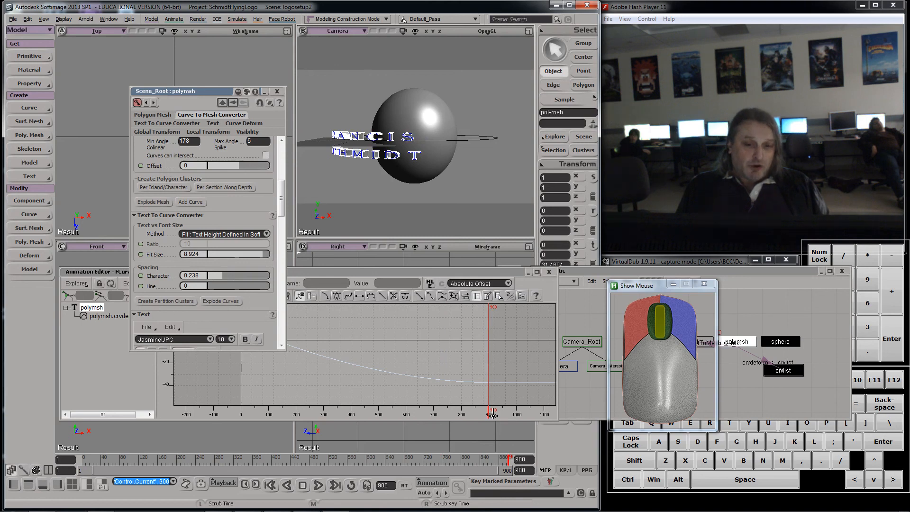
pyautogui.moveTo(223, 92); pyautogui.dragTo(60, 72)
pyautogui.click(114, 71)
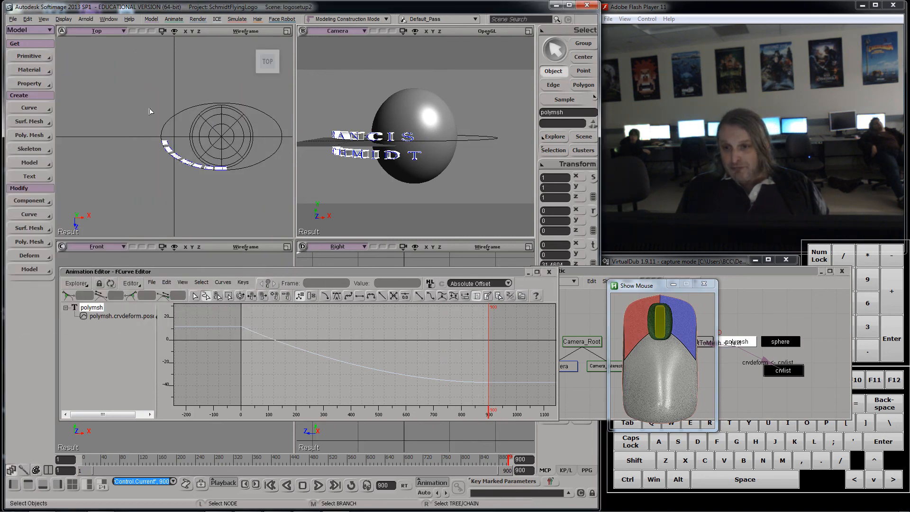
pyautogui.click(218, 296)
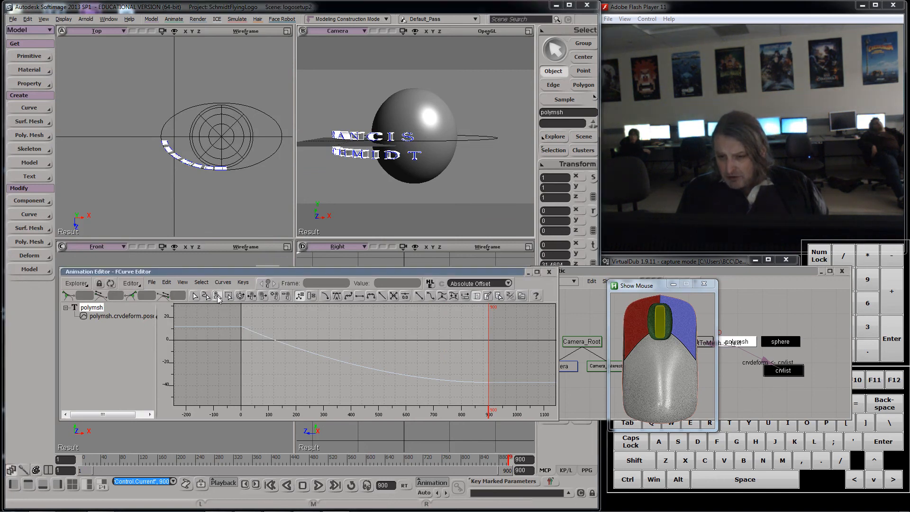
pyautogui.click(487, 383)
pyautogui.click(489, 385)
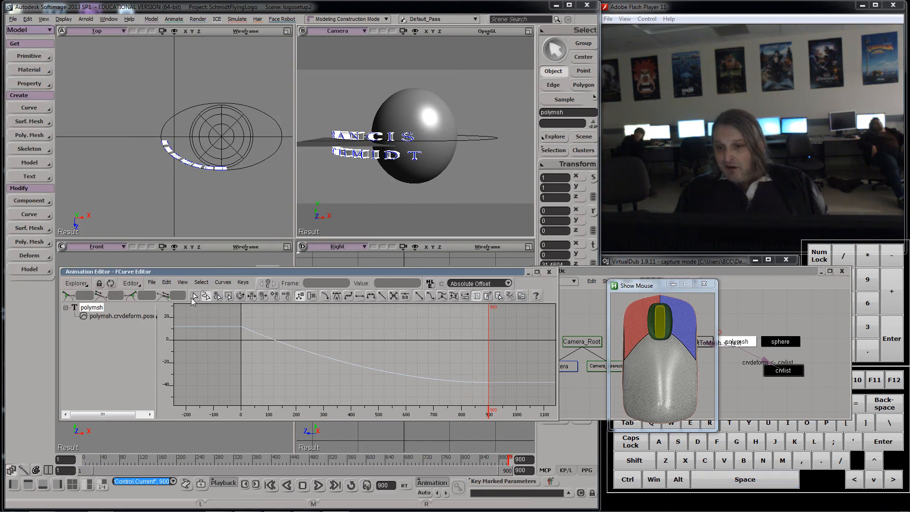
pyautogui.moveTo(256, 327); pyautogui.dragTo(270, 346)
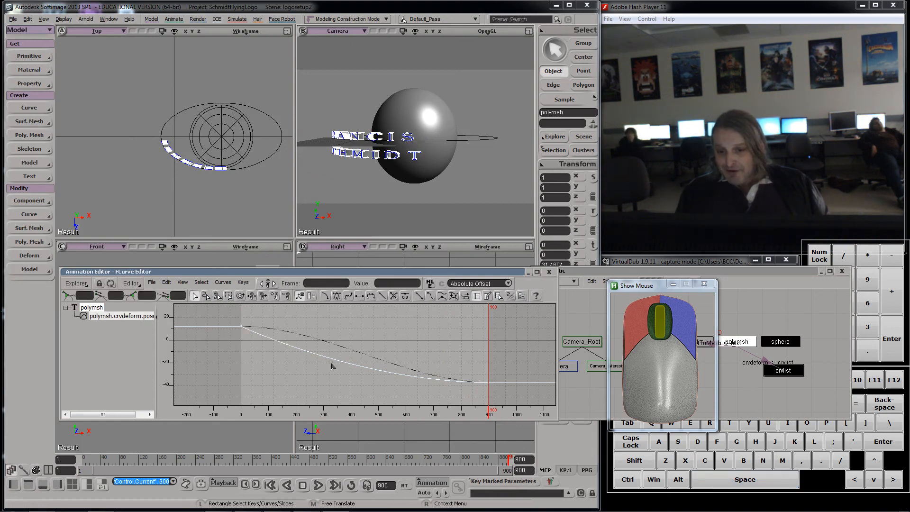
pyautogui.click(489, 382)
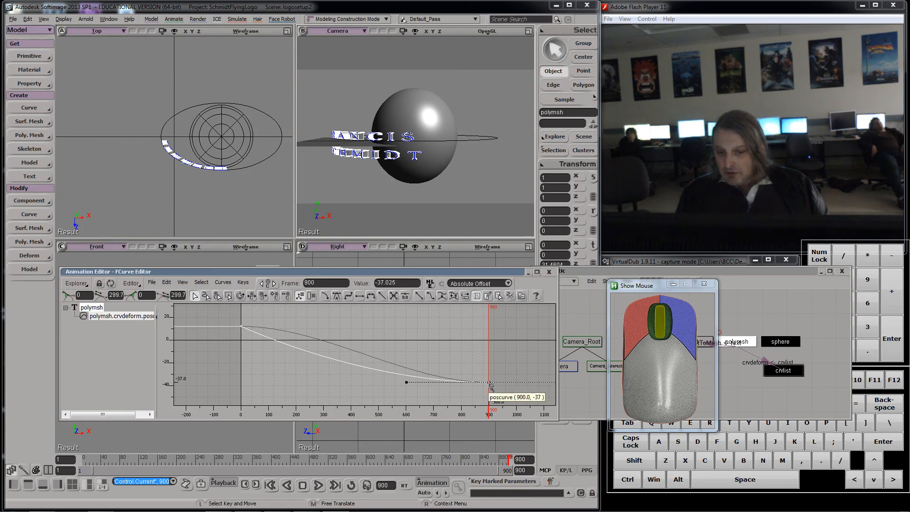
pyautogui.moveTo(489, 383); pyautogui.dragTo(490, 372)
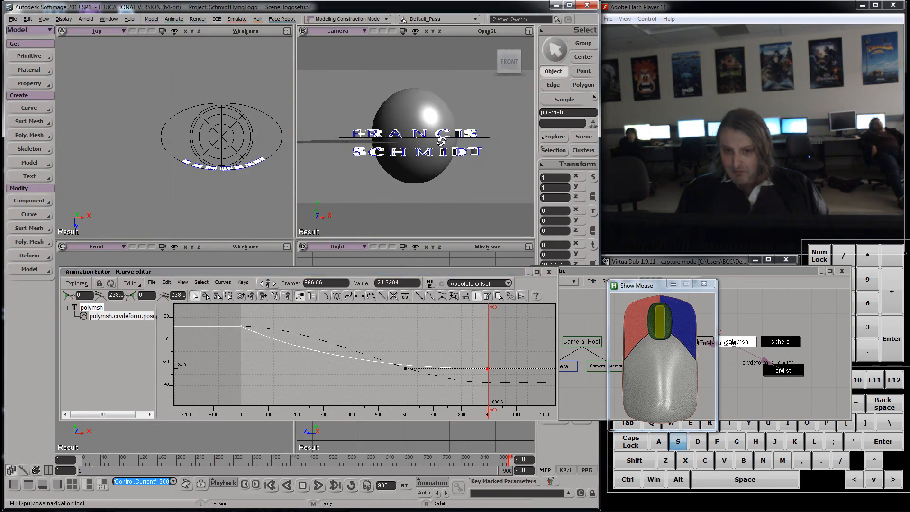
# Step: Save the scene as logosetupgood.scn in the project's Scenes folder
pyautogui.click(13, 19)
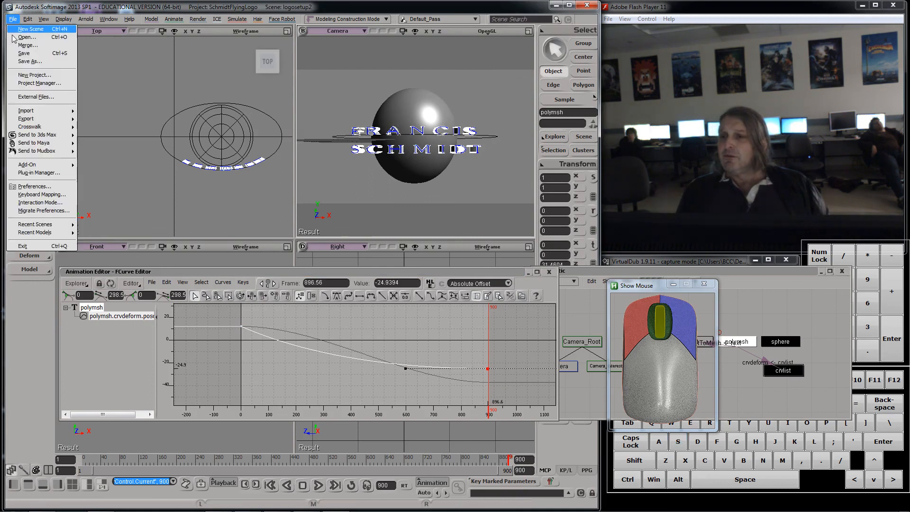
pyautogui.click(30, 61)
pyautogui.click(280, 218)
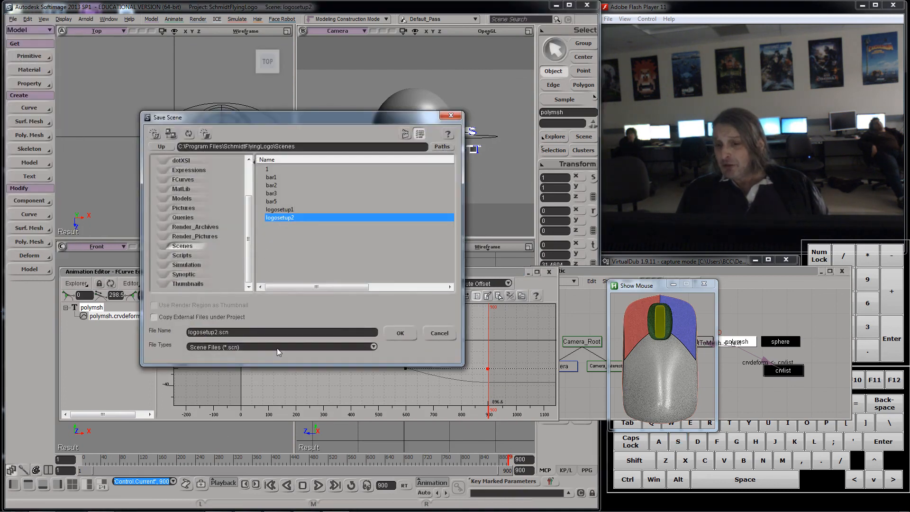
pyautogui.click(270, 334)
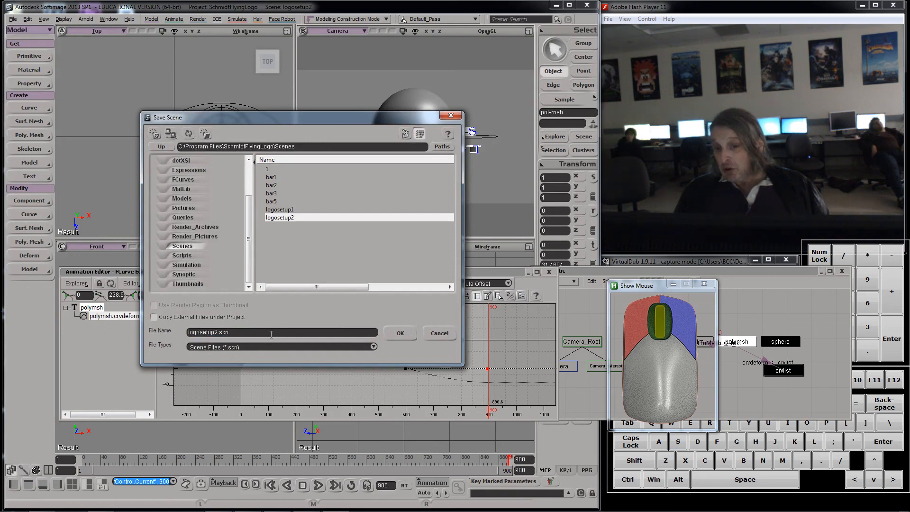
pyautogui.press('Left')
pyautogui.press('Left')
pyautogui.press('Left')
pyautogui.press('Left')
pyautogui.press('BackSpace')
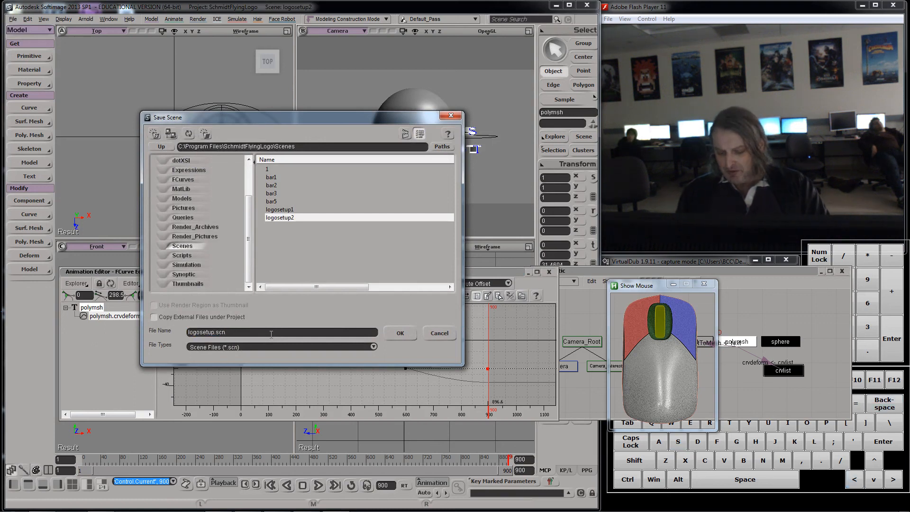
pyautogui.write('good')
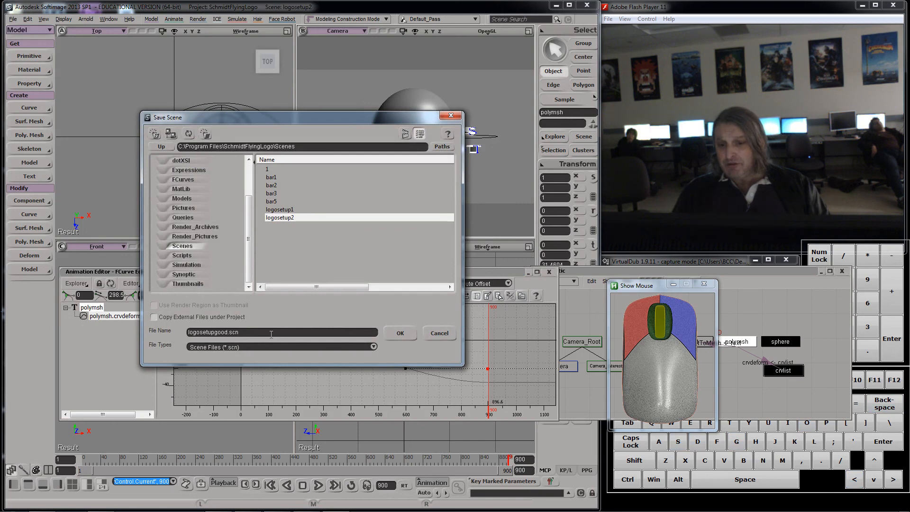
pyautogui.click(398, 333)
pyautogui.moveTo(707, 268); pyautogui.dragTo(467, 386)
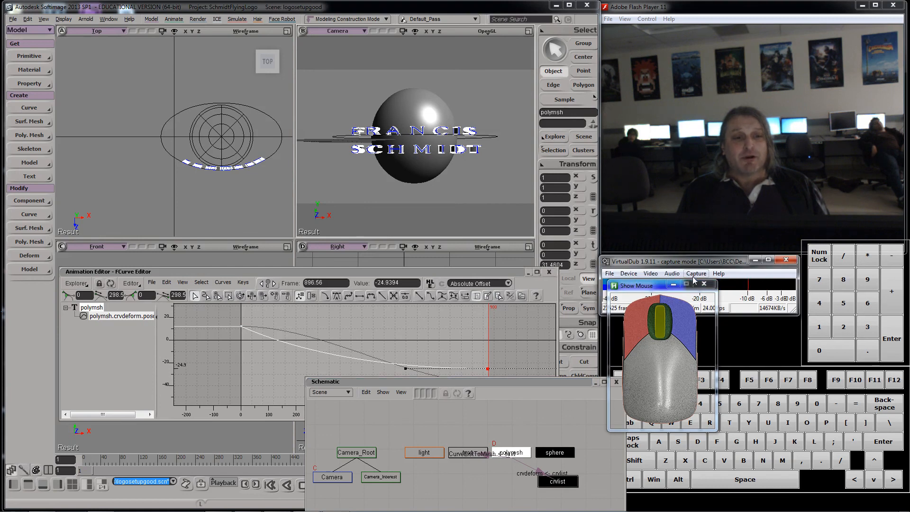